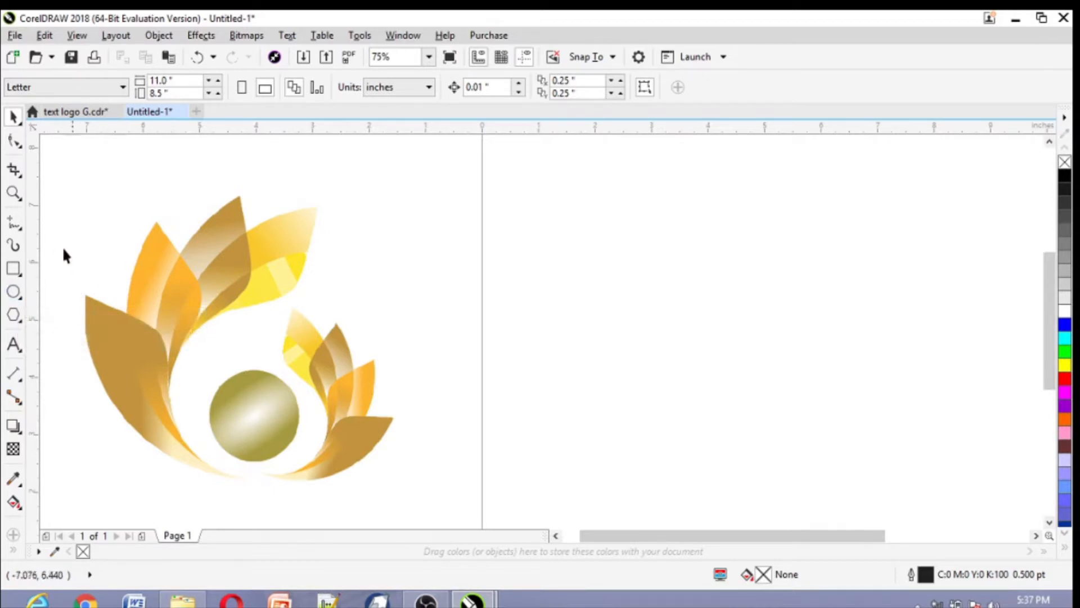
Draw a circle on the page beside the flower logo and set its width and height to 6 inches.
{"action": "left_click", "coordinate": [14, 291]}
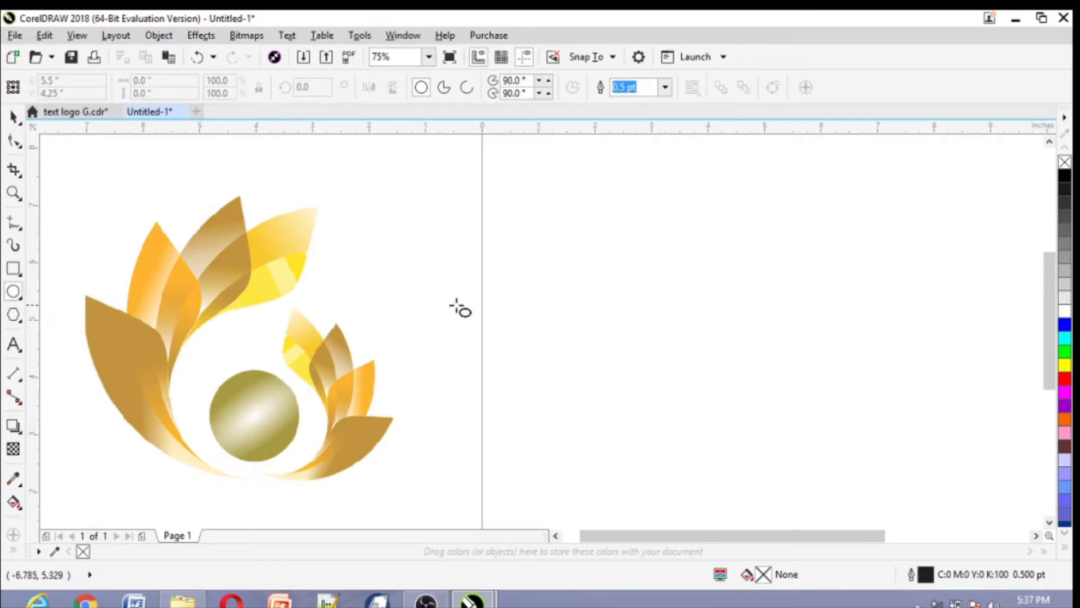
{"action": "left_click_drag", "start_coordinate": [546, 250], "coordinate": [740, 445]}
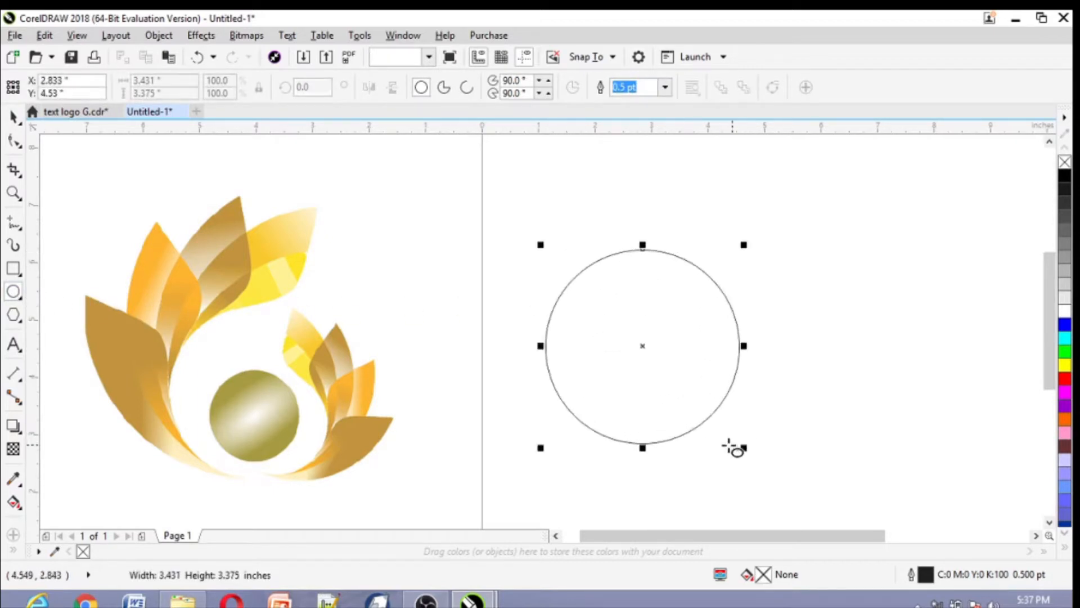
{"action": "left_click", "coordinate": [158, 80]}
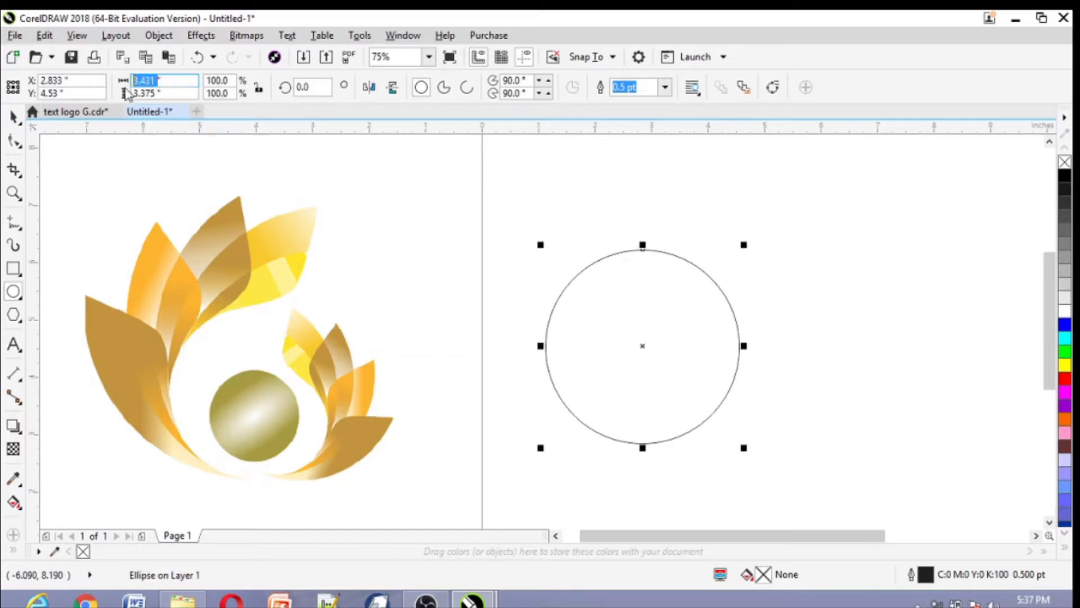
{"action": "type", "text": "6"}
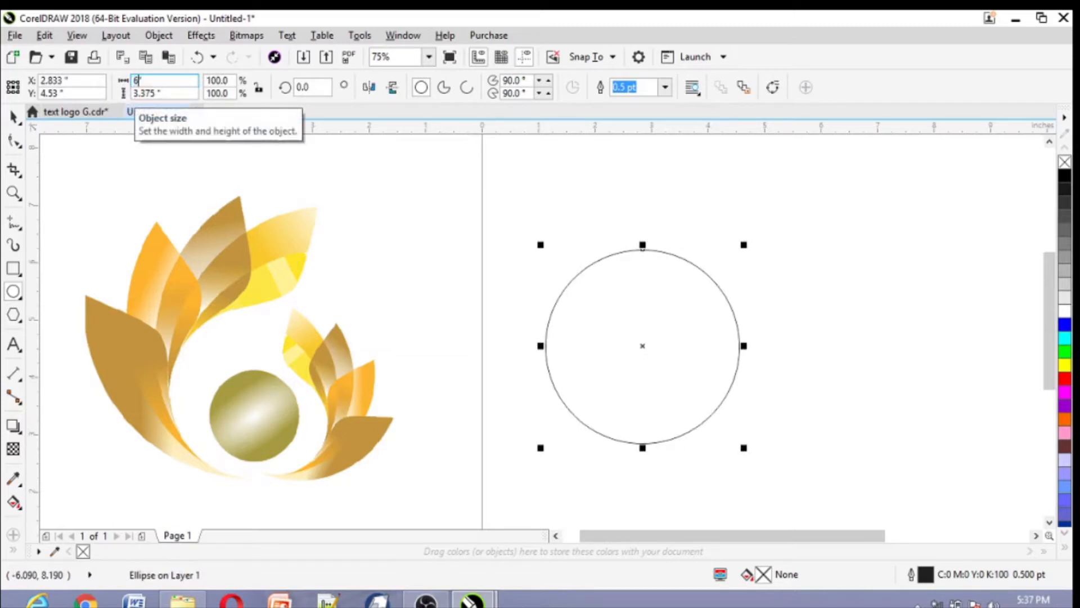
{"action": "left_click", "coordinate": [156, 93]}
{"action": "double_click", "coordinate": [156, 94]}
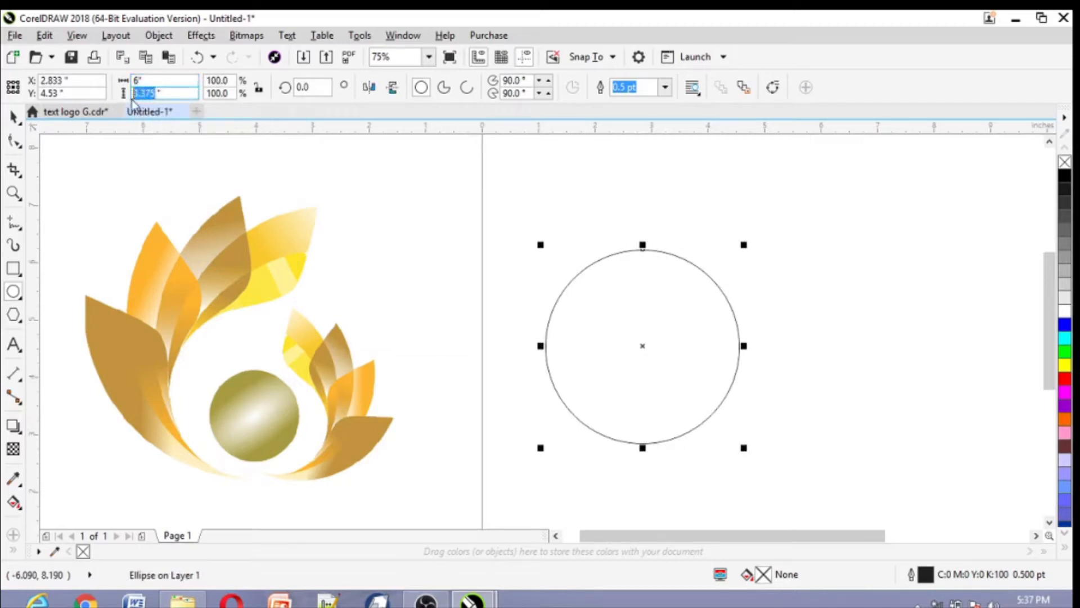
{"action": "type", "text": "6"}
{"action": "key", "text": "Return"}
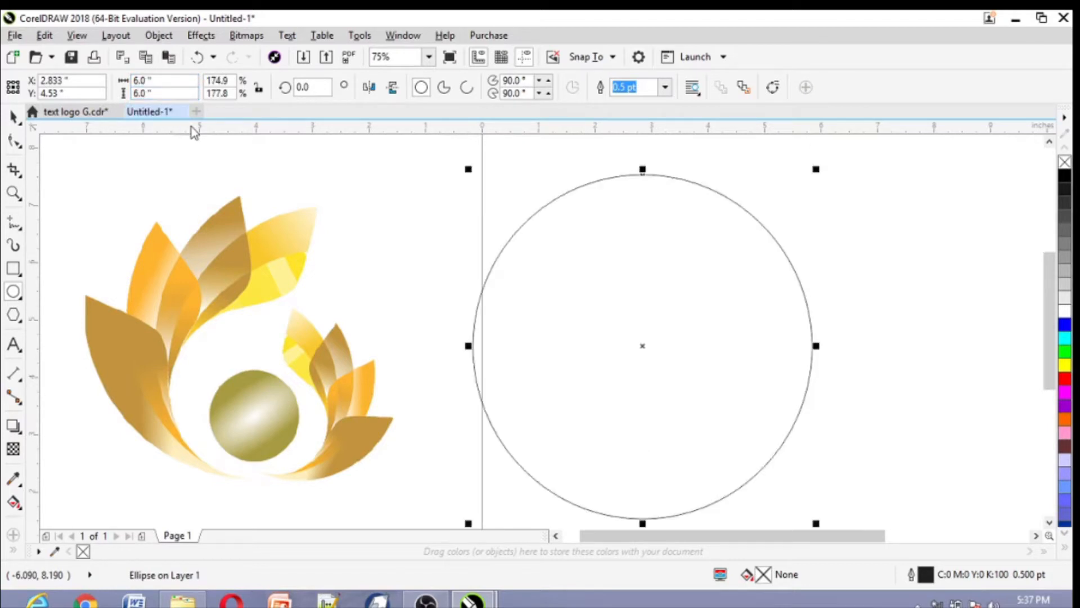
Draw a second circle beside the large one and set its width and height to 3 inches.
{"action": "scroll", "coordinate": [673, 349], "scroll_direction": "down", "scroll_amount": 1}
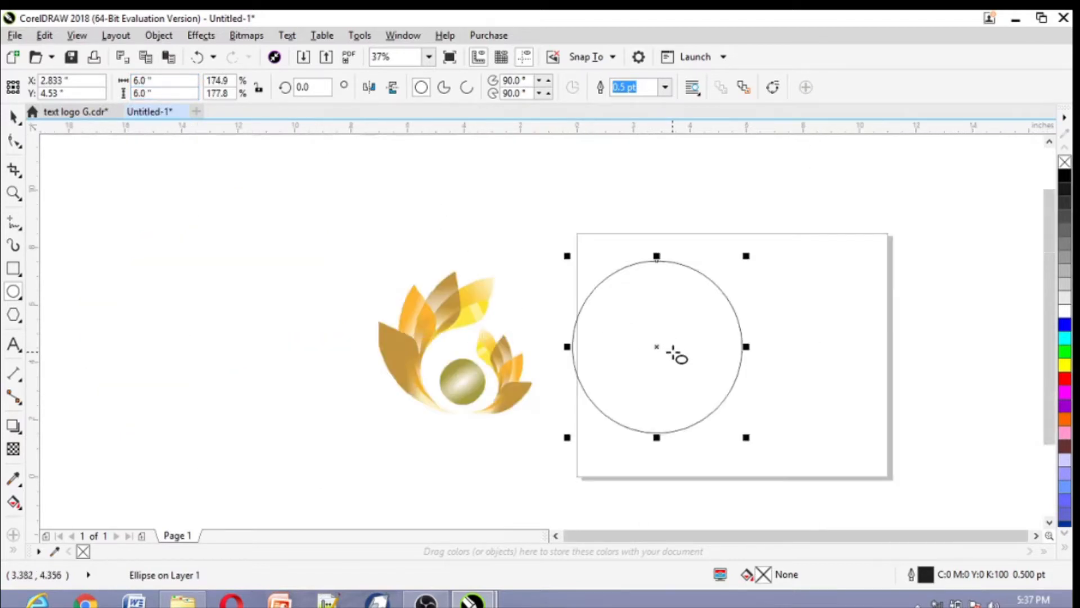
{"action": "scroll", "coordinate": [673, 352], "scroll_direction": "up", "scroll_amount": 1}
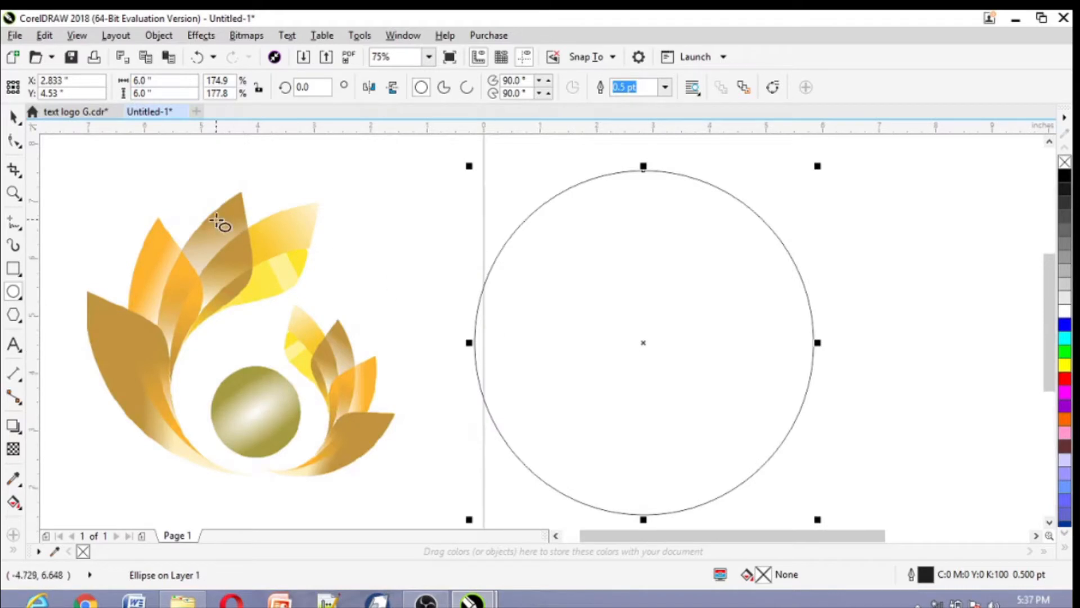
{"action": "left_click", "coordinate": [14, 291]}
{"action": "left_click_drag", "start_coordinate": [859, 268], "coordinate": [1022, 446]}
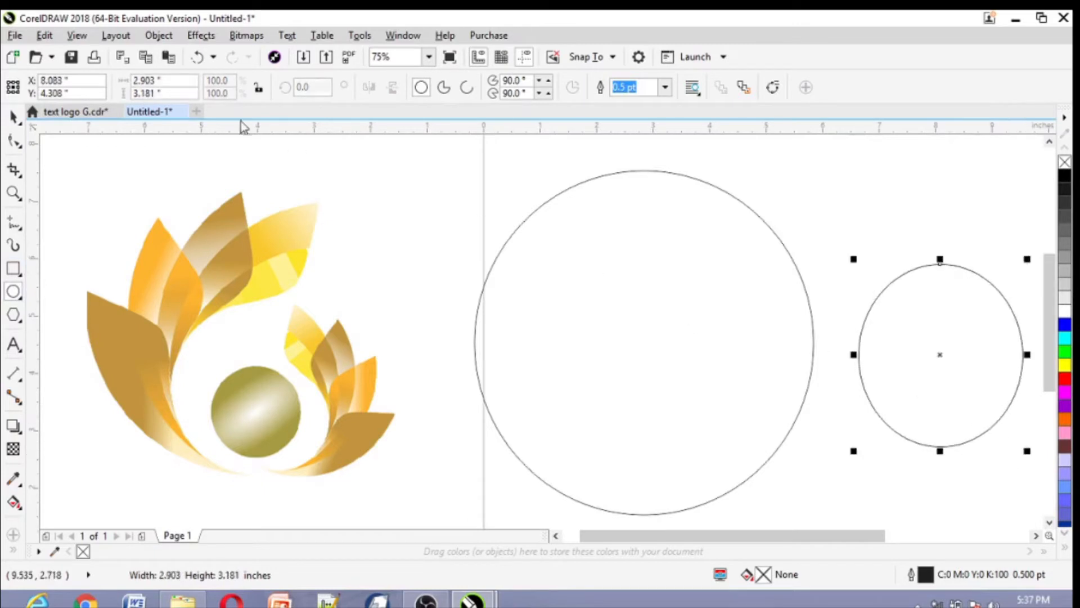
{"action": "left_click_drag", "start_coordinate": [169, 81], "coordinate": [106, 79]}
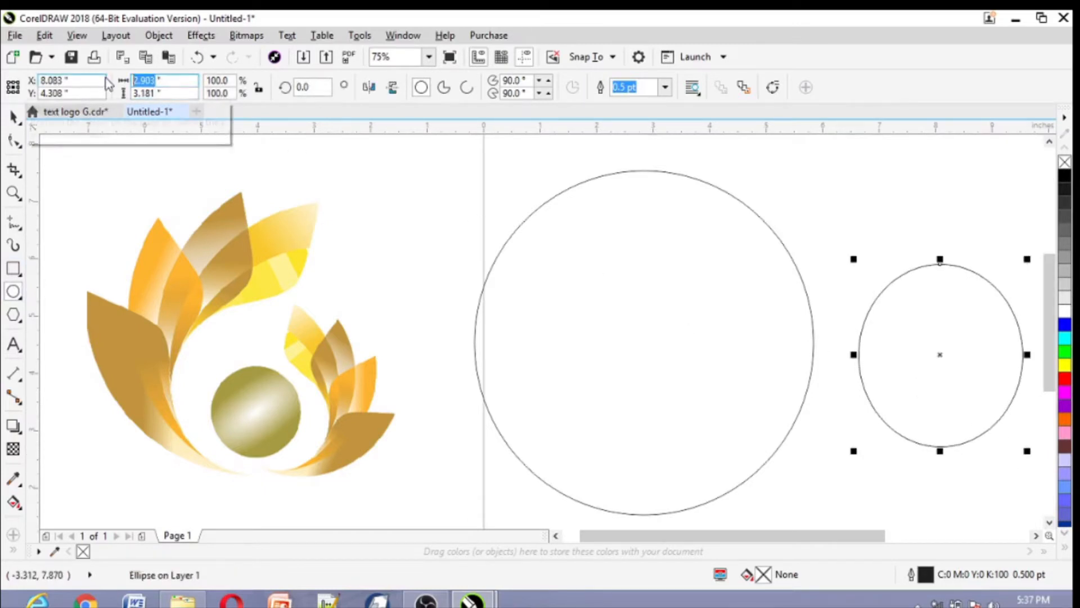
{"action": "type", "text": "3"}
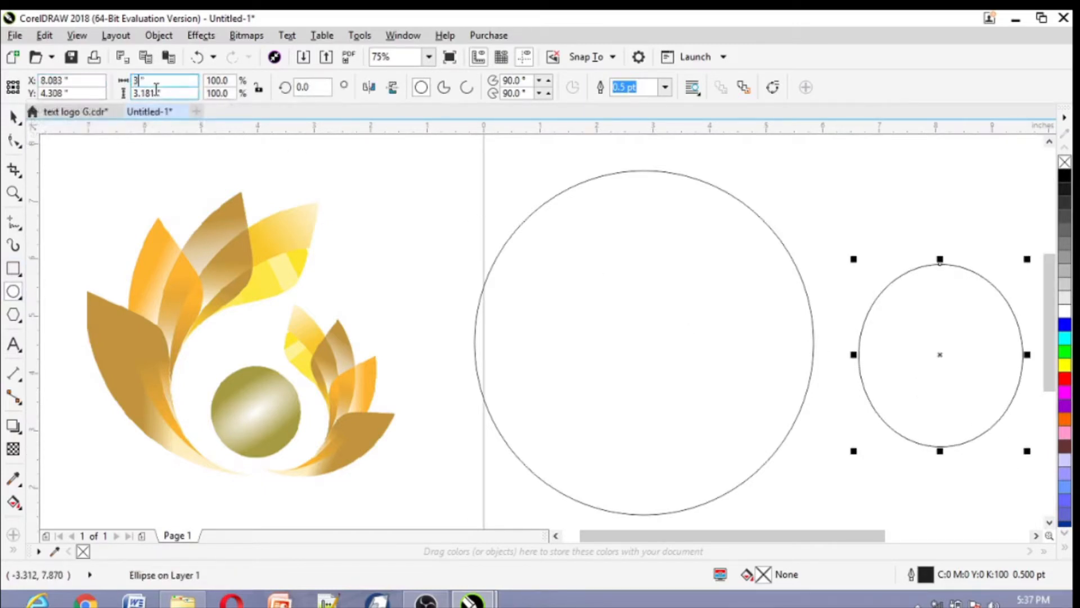
{"action": "key", "text": "Tab"}
{"action": "type", "text": "3"}
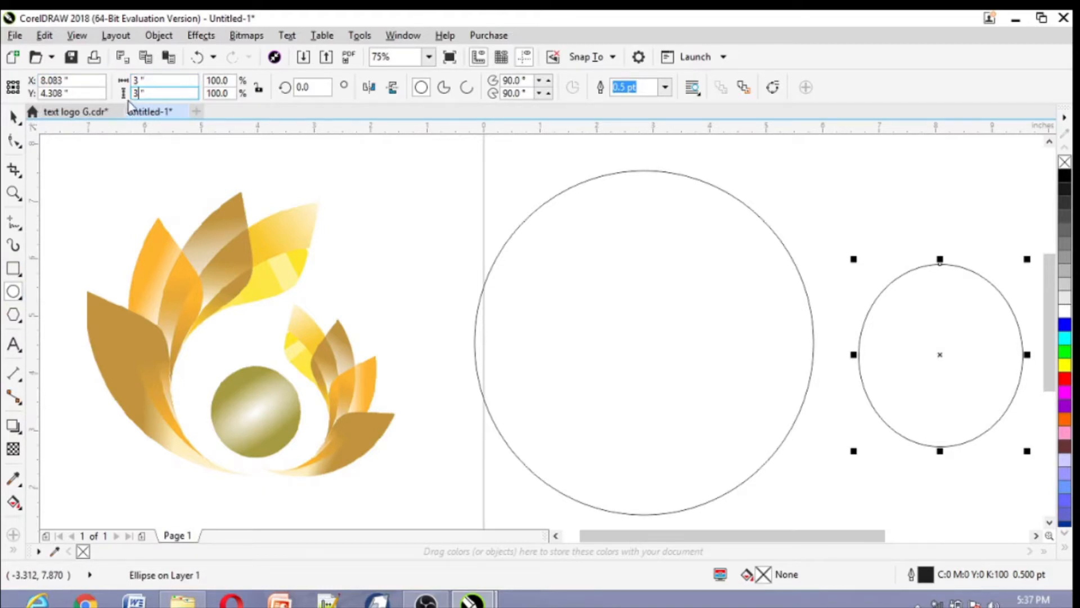
{"action": "key", "text": "Return"}
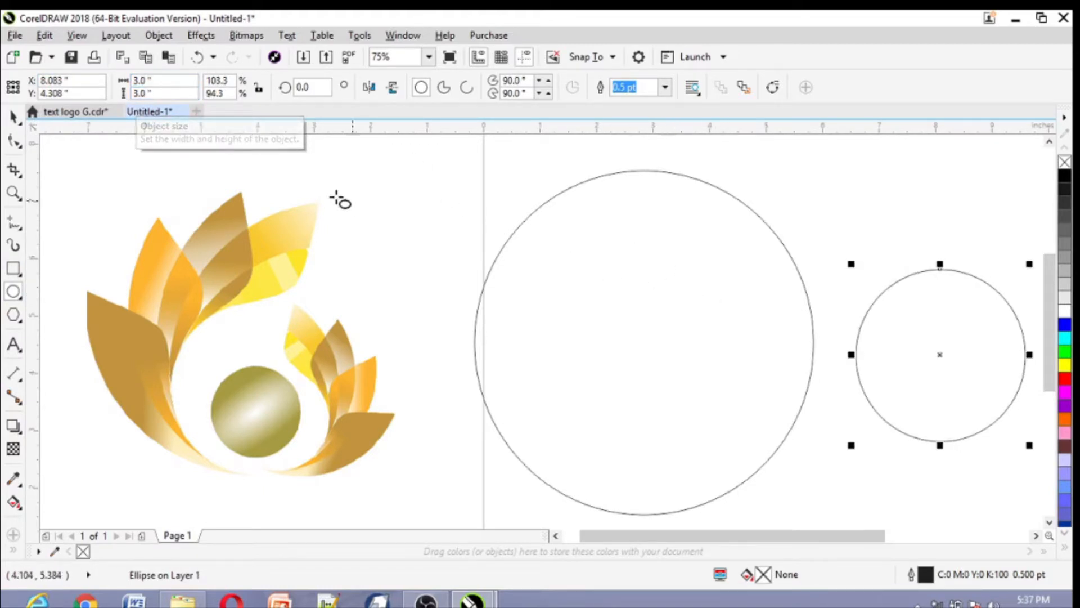
Align the small circle with the large circle by their vertical centre line and their bottom edges.
{"action": "left_click", "coordinate": [16, 118]}
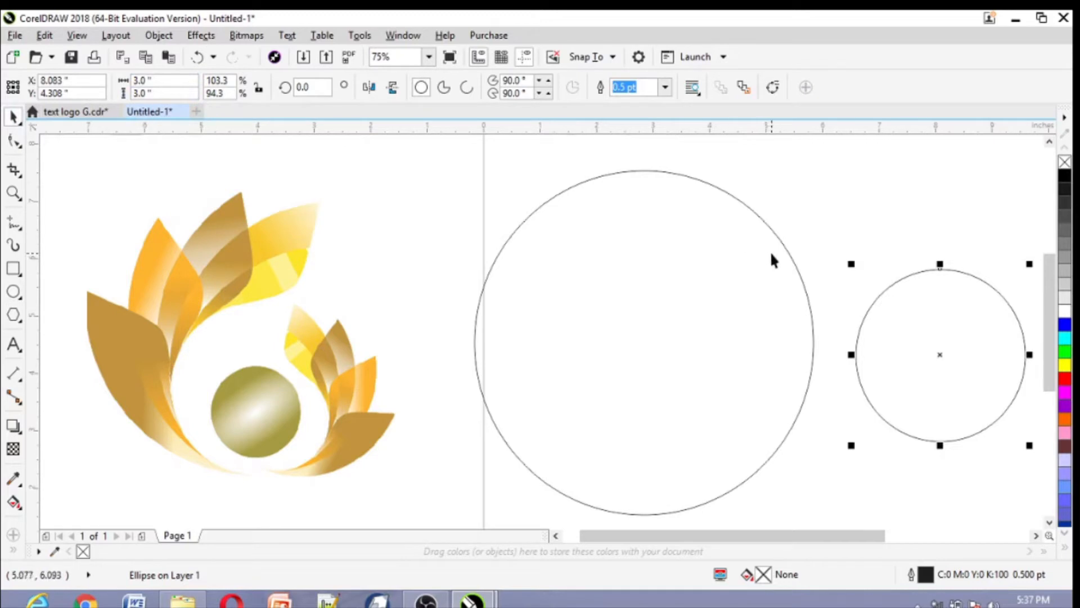
{"action": "left_click", "coordinate": [754, 279], "text": "shift"}
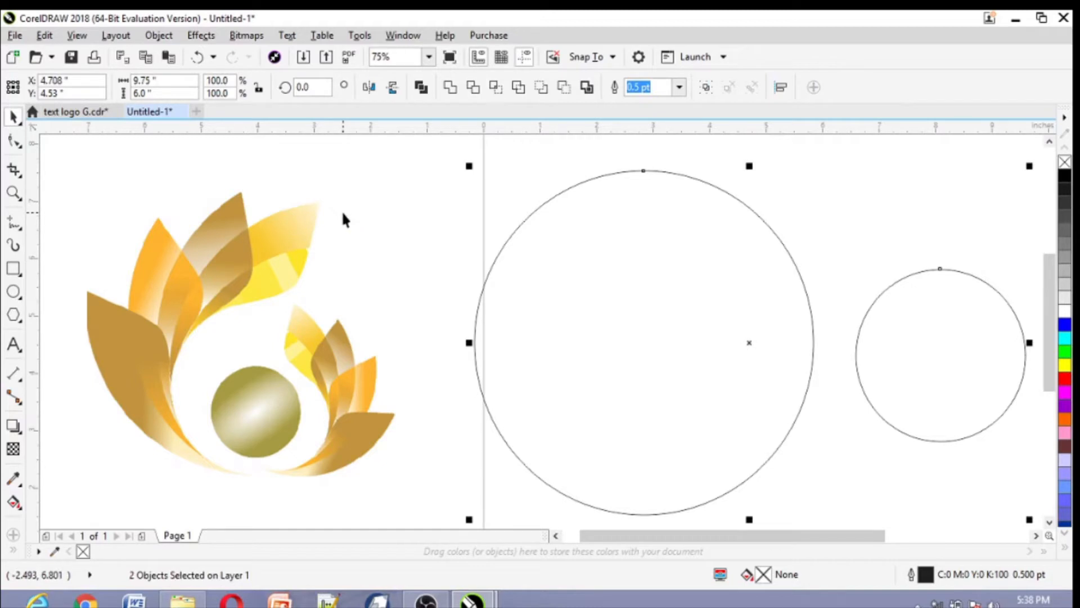
{"action": "key", "text": "c"}
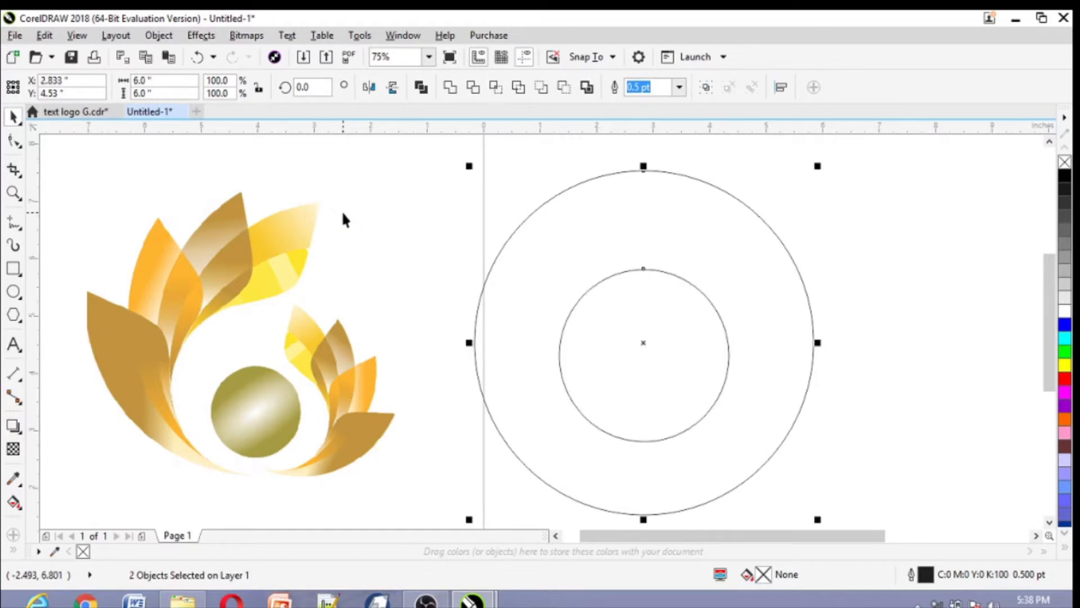
{"action": "key", "text": "b"}
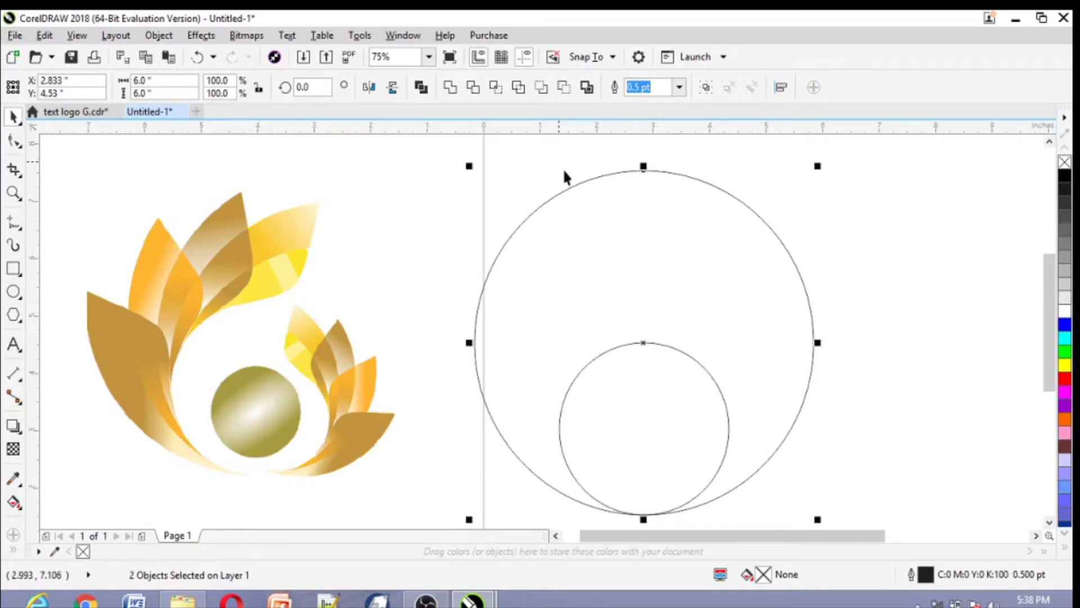
{"action": "left_click", "coordinate": [925, 252]}
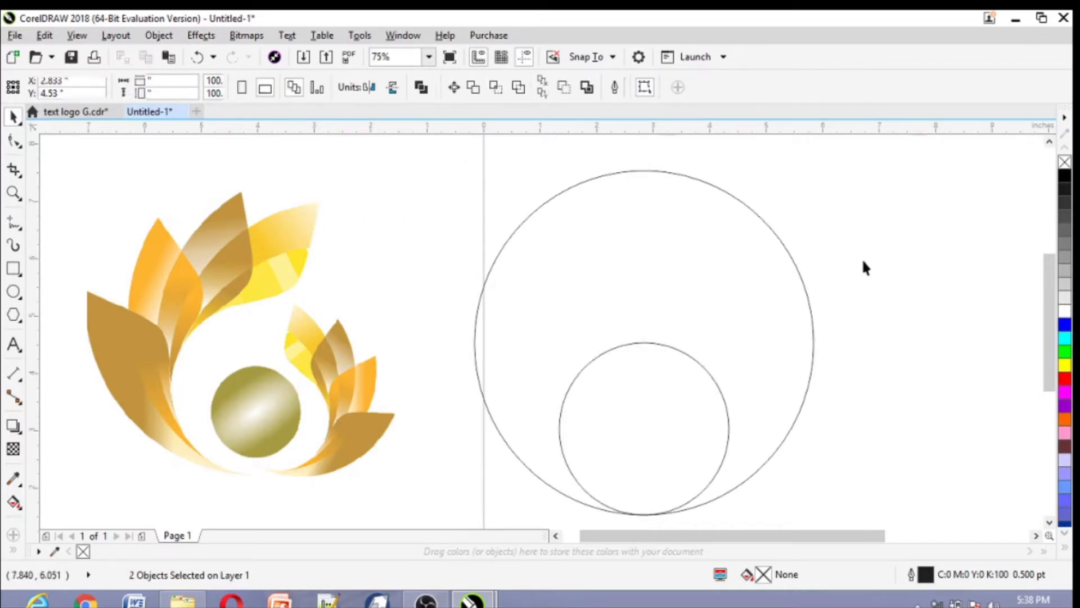
Convert the 6-inch circle to a pie and reshape it into the lower-left quarter, from about 180 to 270 degrees.
{"action": "left_click", "coordinate": [798, 274]}
{"action": "left_click", "coordinate": [444, 88]}
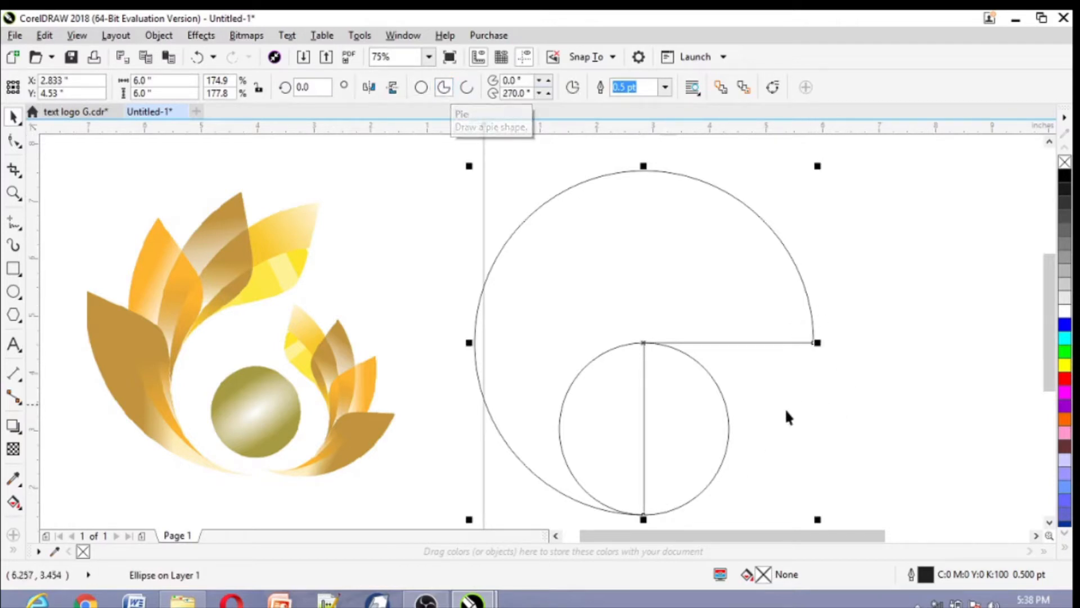
{"action": "left_click", "coordinate": [14, 141]}
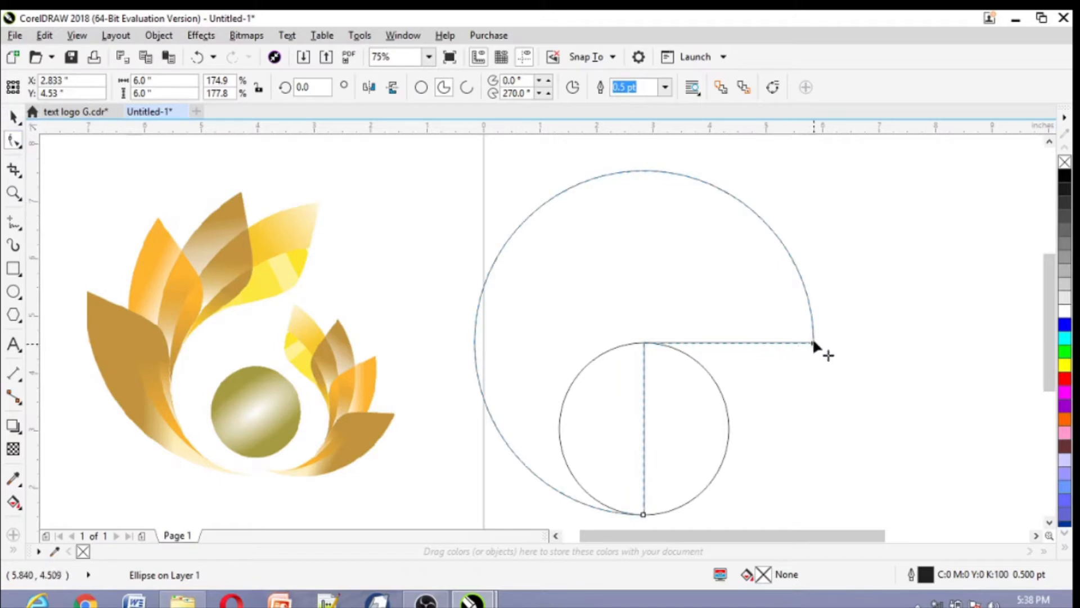
{"action": "left_click_drag", "start_coordinate": [813, 342], "coordinate": [710, 197]}
{"action": "left_click_drag", "start_coordinate": [596, 179], "coordinate": [490, 341]}
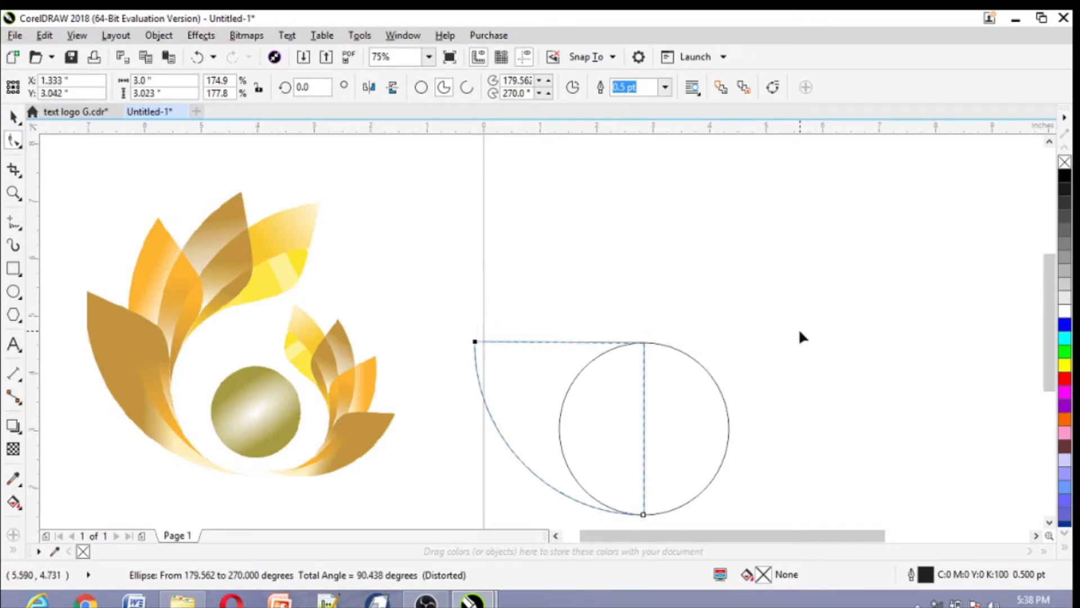
Try trimming the small circle with the quarter pie, and undo the trim.
{"action": "left_click", "coordinate": [13, 117]}
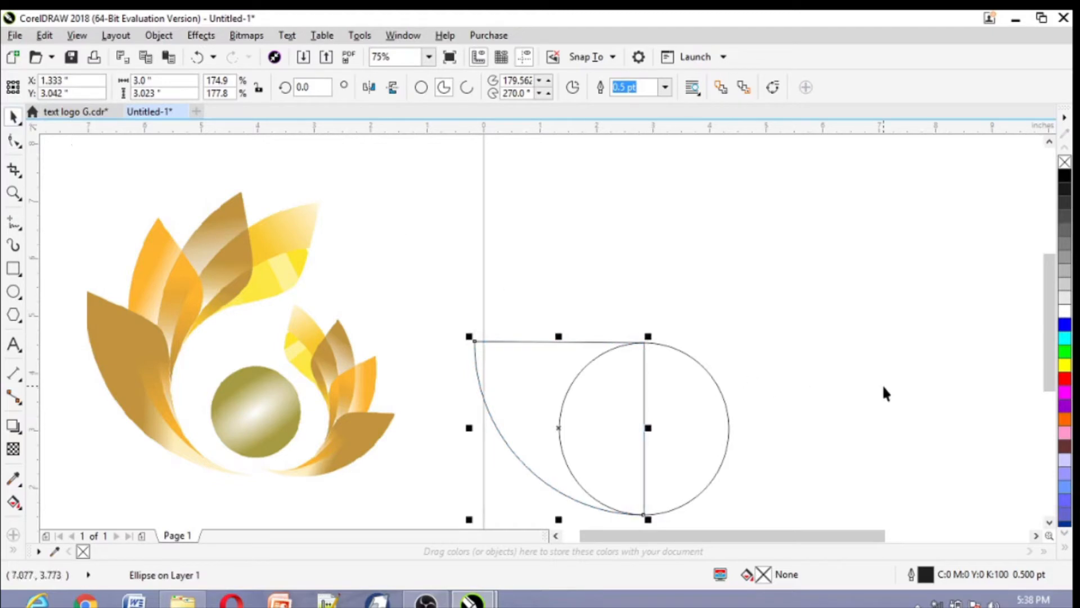
{"action": "left_click", "coordinate": [723, 441], "text": "shift"}
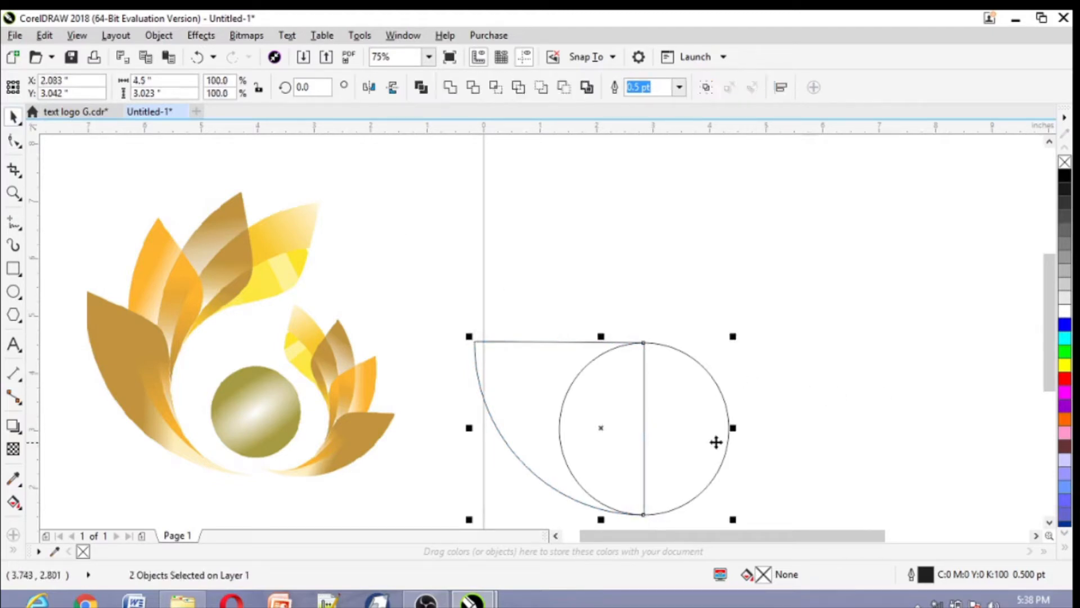
{"action": "left_click", "coordinate": [473, 87]}
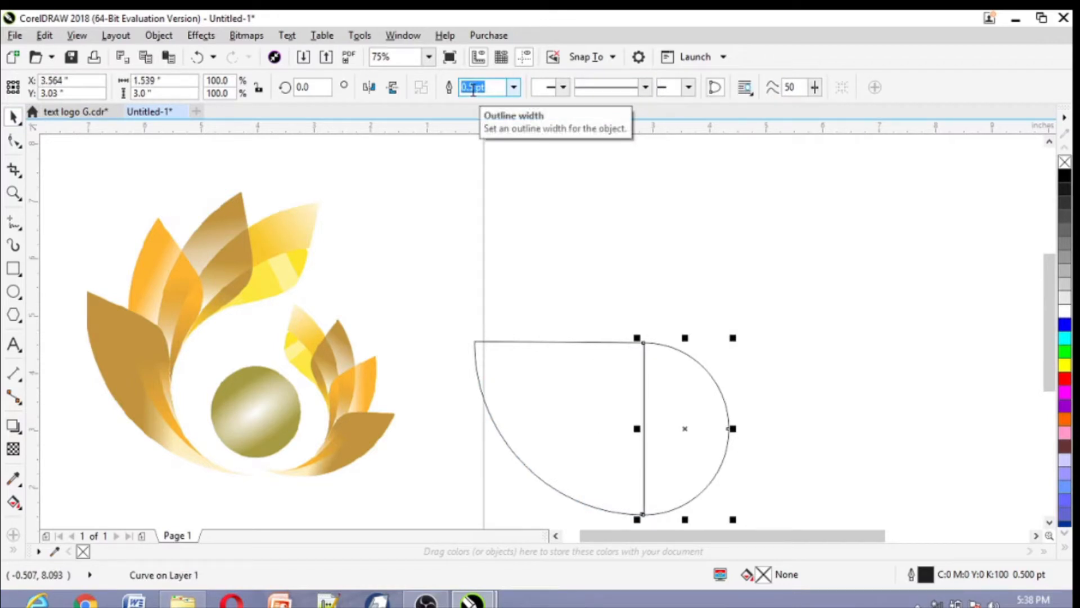
{"action": "key", "text": "ctrl+z"}
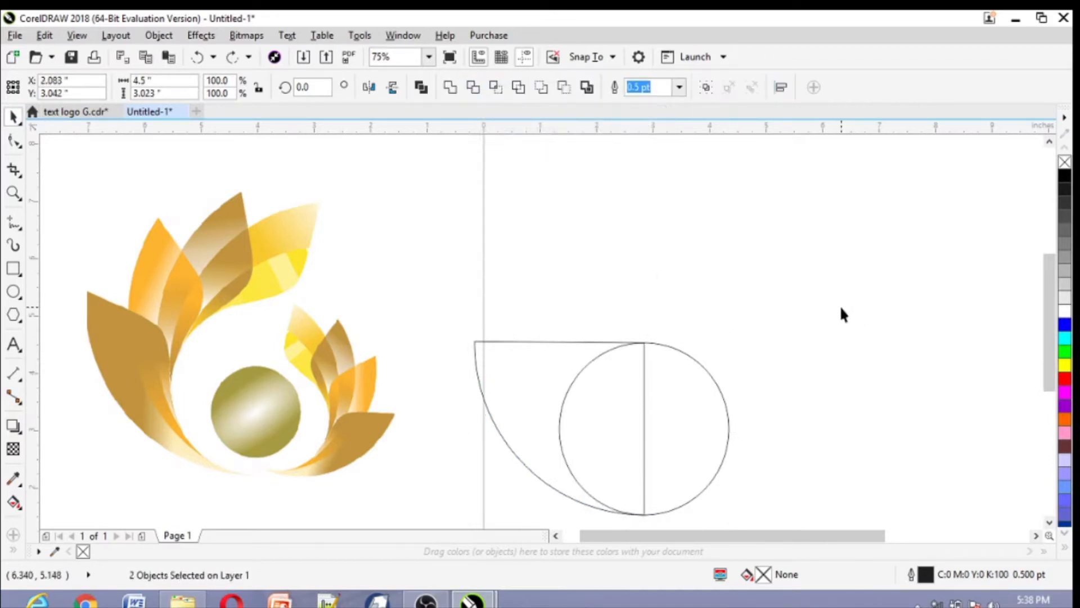
{"action": "left_click", "coordinate": [839, 310]}
Trim the quarter pie with the small circle as the cutting shape.
{"action": "left_click", "coordinate": [720, 434]}
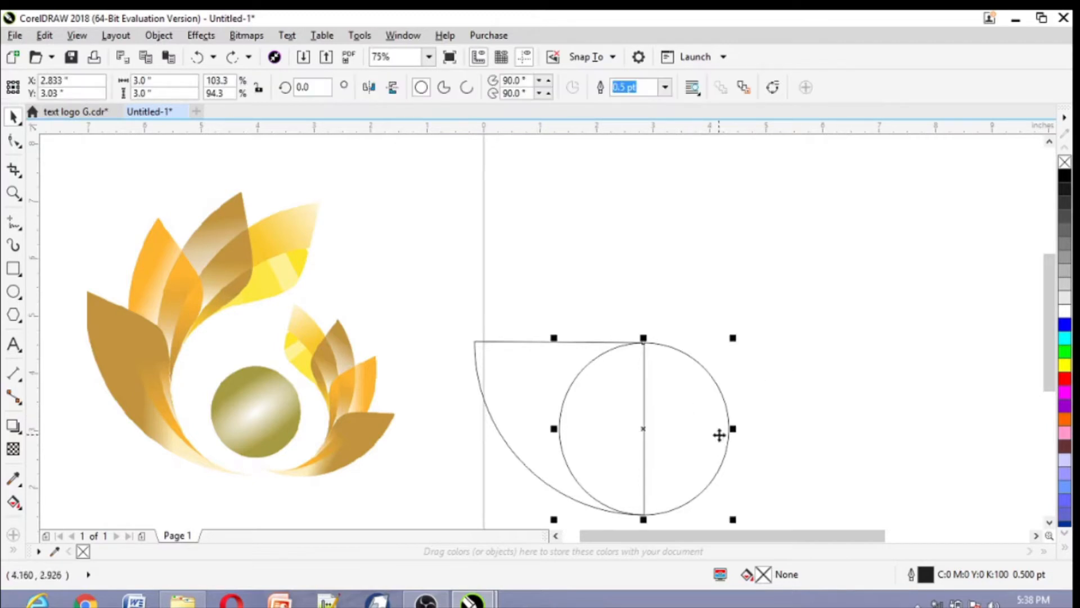
{"action": "left_click", "coordinate": [510, 366], "text": "shift"}
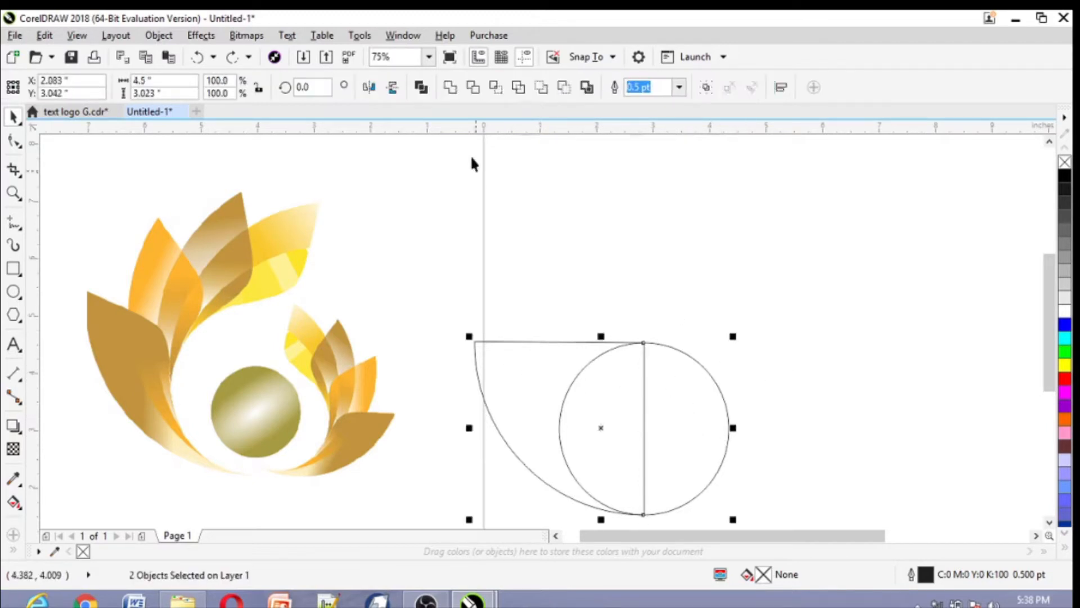
{"action": "left_click", "coordinate": [472, 89]}
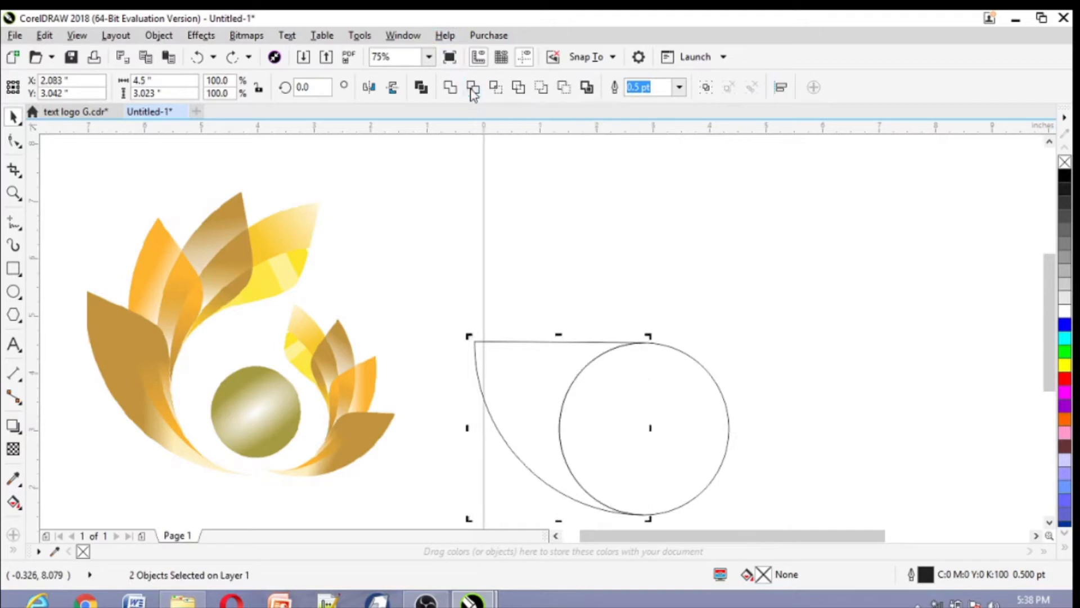
{"action": "left_click", "coordinate": [834, 378]}
Move the trimmed shape's upper node at the circle's top about halfway toward the outer corner, and delete that node.
{"action": "left_click", "coordinate": [513, 376]}
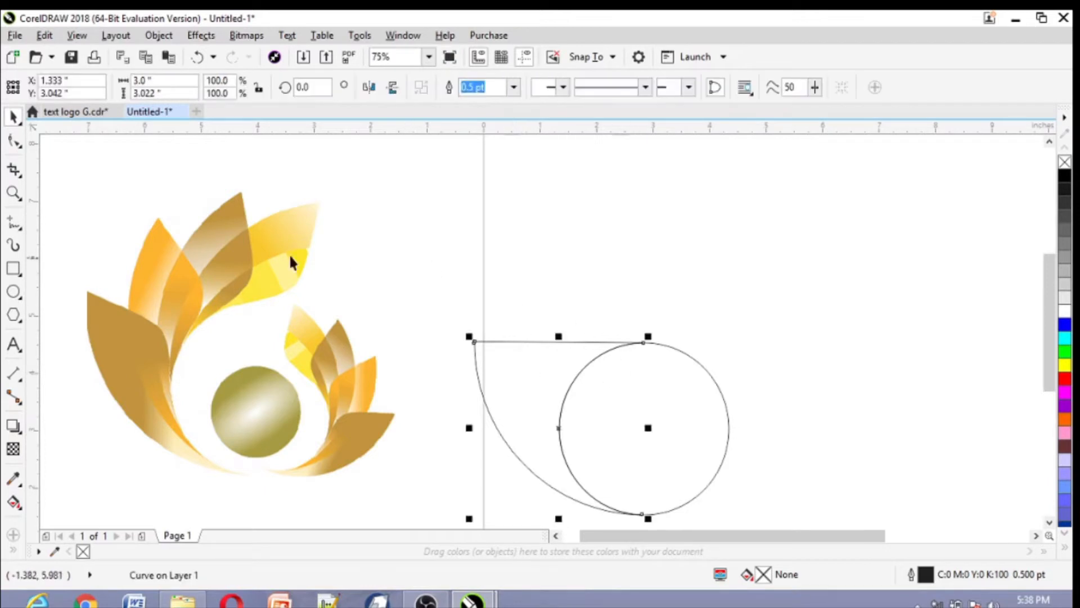
{"action": "left_click", "coordinate": [14, 142]}
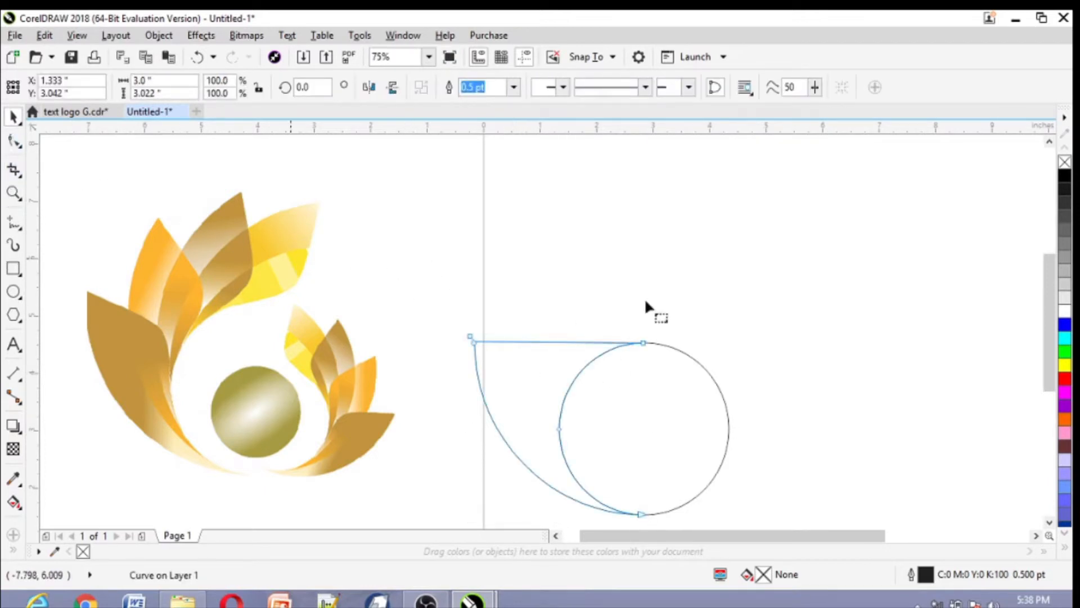
{"action": "left_click_drag", "start_coordinate": [644, 342], "coordinate": [572, 343]}
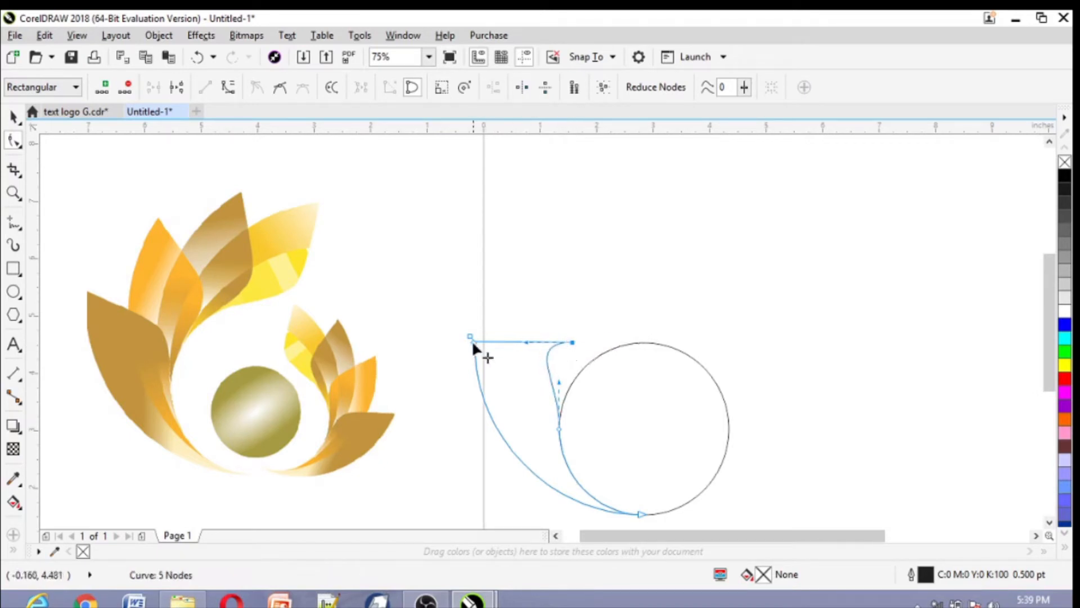
{"action": "left_click", "coordinate": [472, 341]}
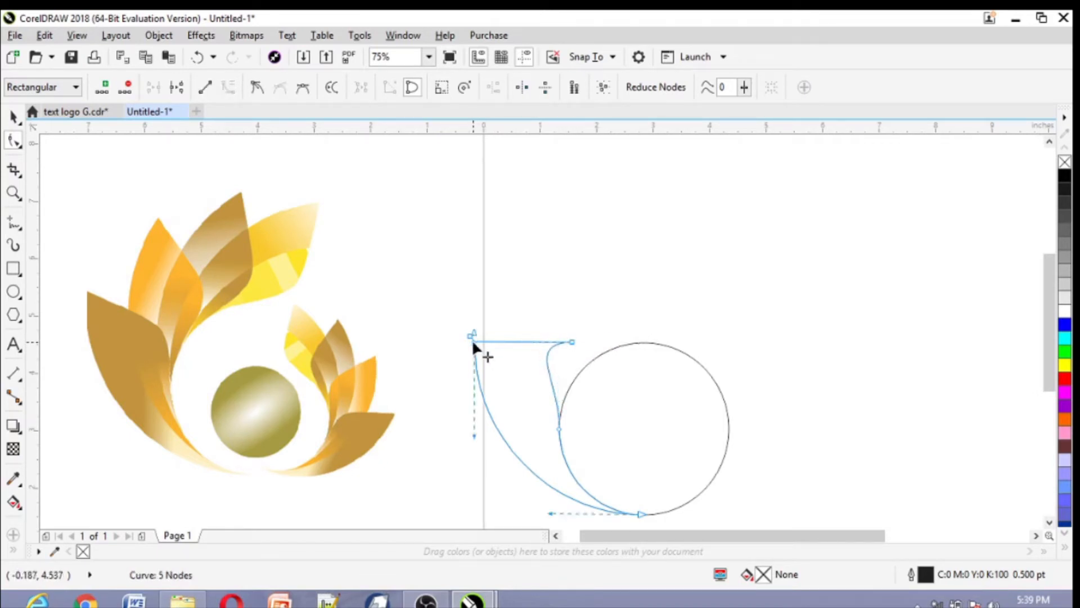
{"action": "left_click", "coordinate": [572, 341]}
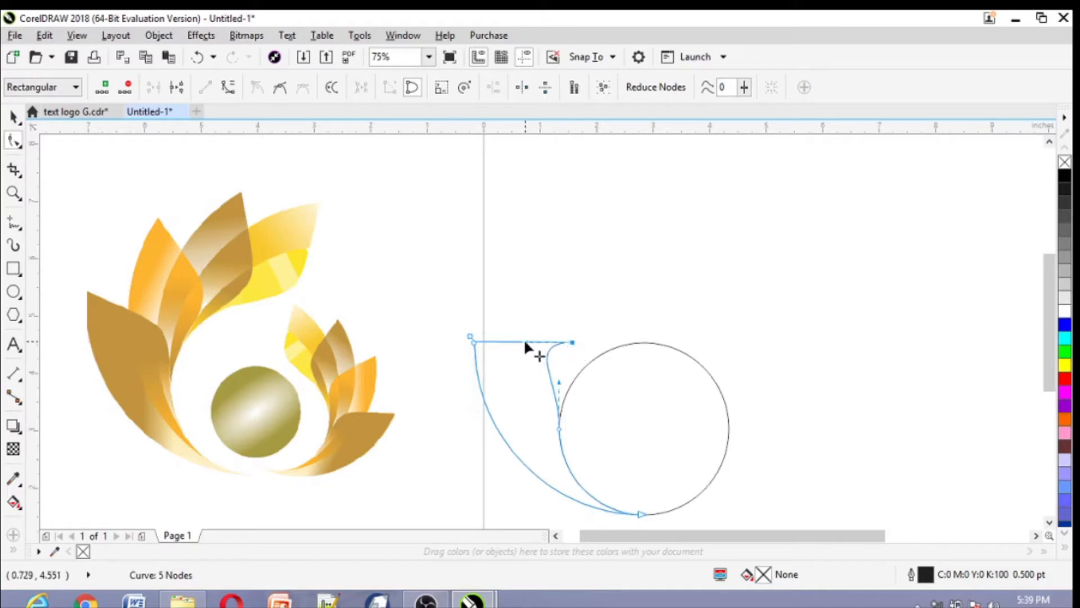
{"action": "right_click", "coordinate": [572, 343]}
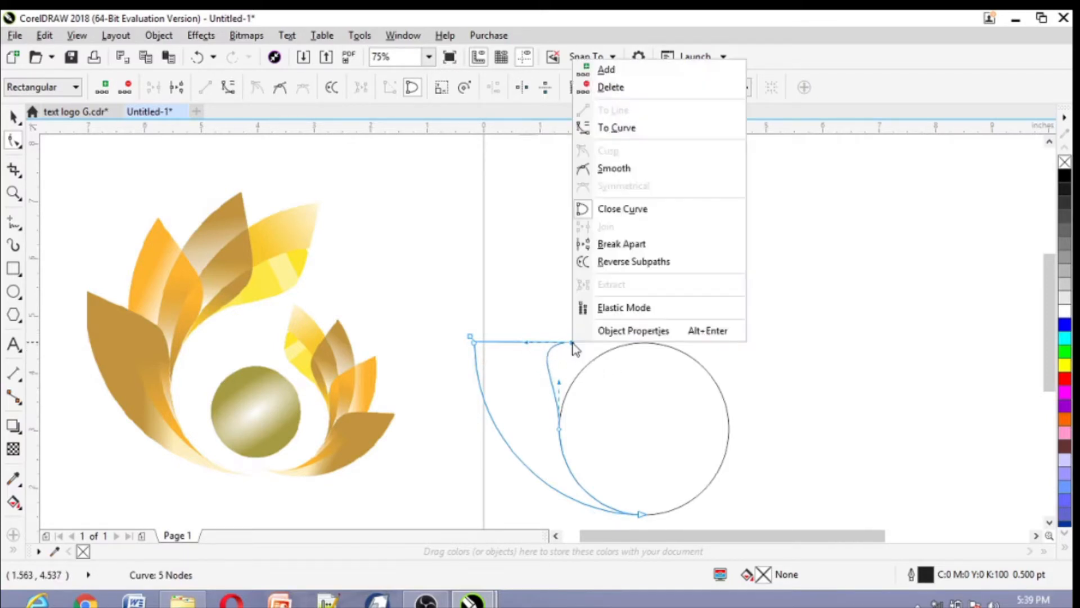
{"action": "left_click", "coordinate": [623, 89]}
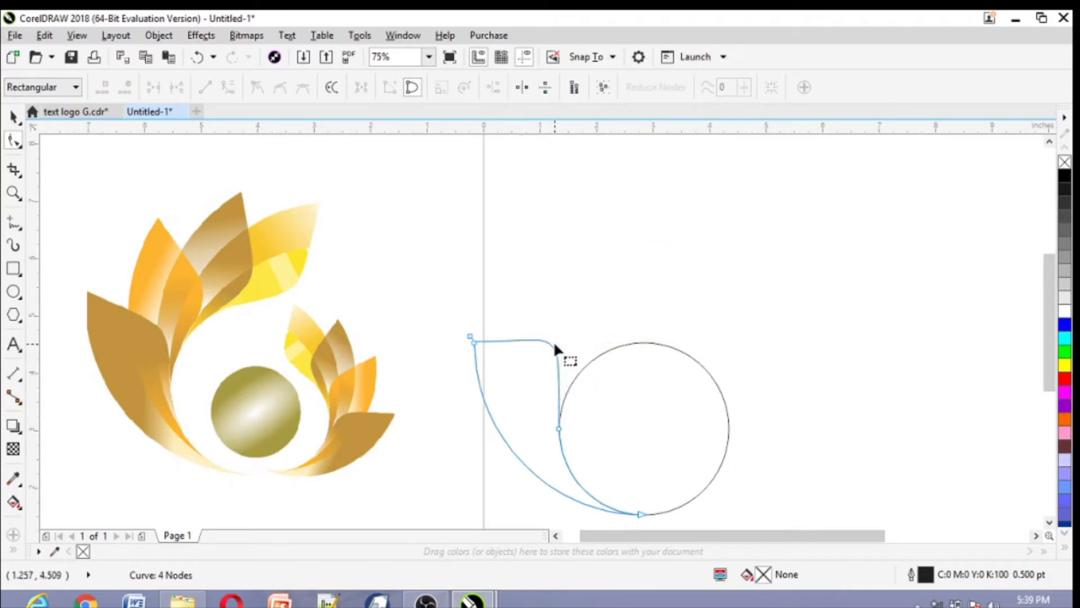
Lower the outer tip's upper curve handle so the petal's top edge slopes down toward the circle.
{"action": "left_click", "coordinate": [473, 343]}
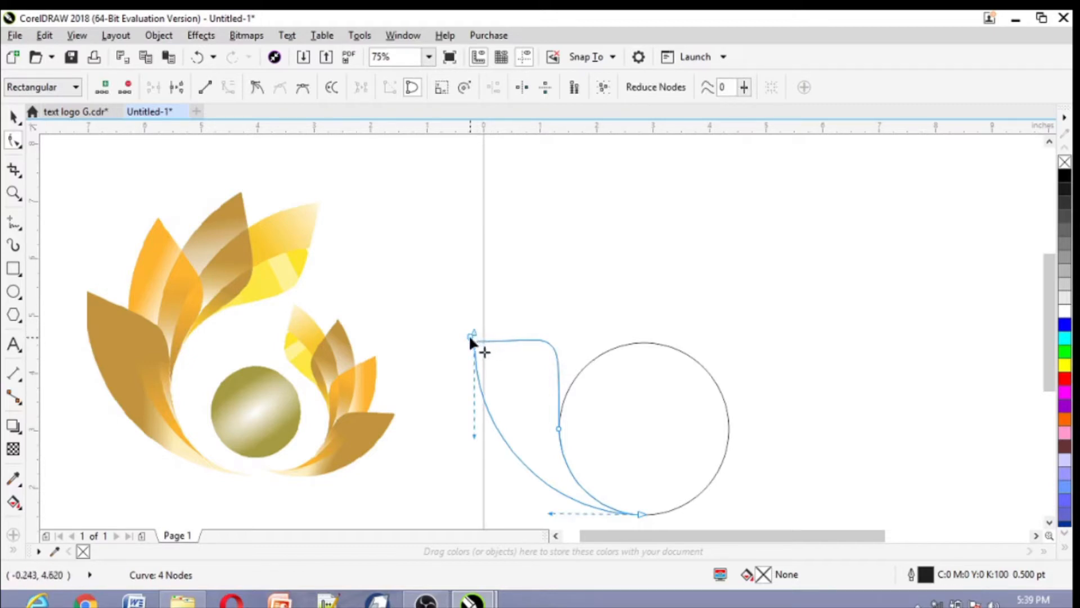
{"action": "left_click", "coordinate": [559, 429]}
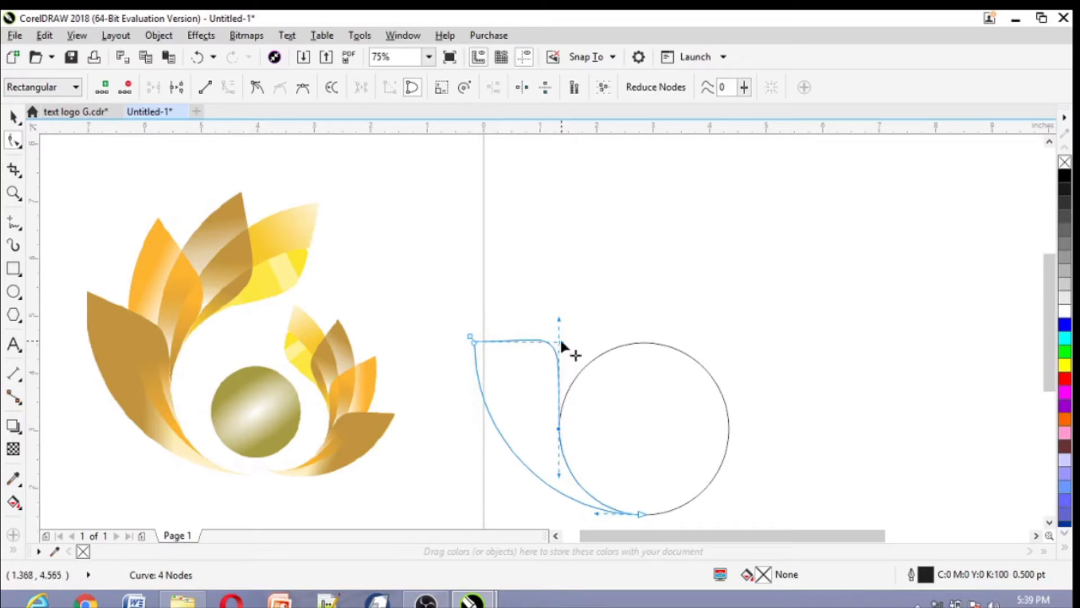
{"action": "left_click_drag", "start_coordinate": [559, 340], "coordinate": [559, 383]}
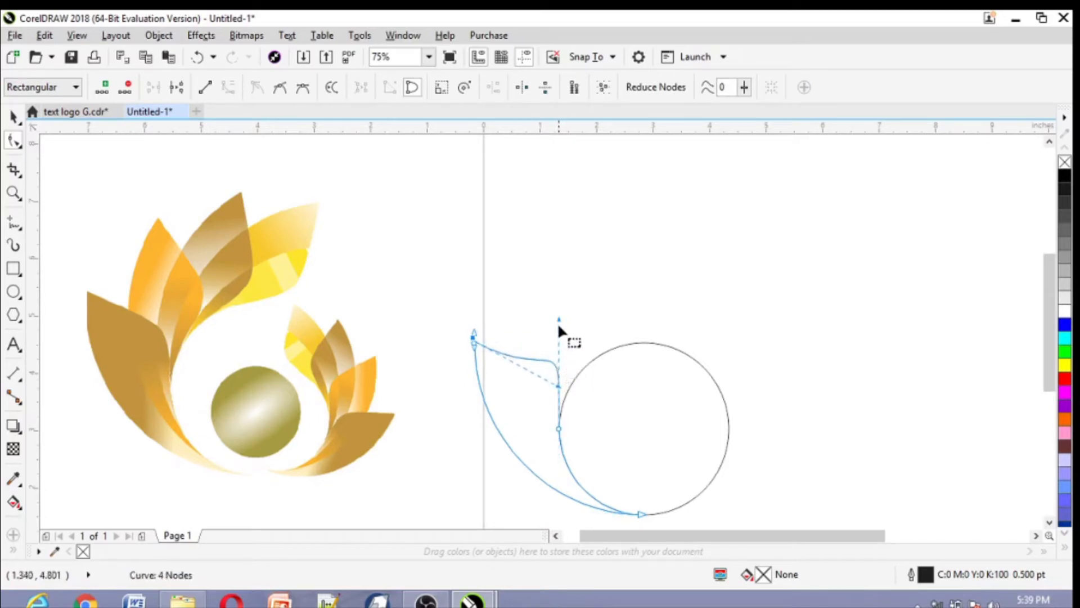
Try tilting the side node's upper handle away from the circle and raising the tip's handle, and undo both changes.
{"action": "left_click_drag", "start_coordinate": [559, 321], "coordinate": [531, 333]}
{"action": "left_click_drag", "start_coordinate": [557, 387], "coordinate": [557, 375]}
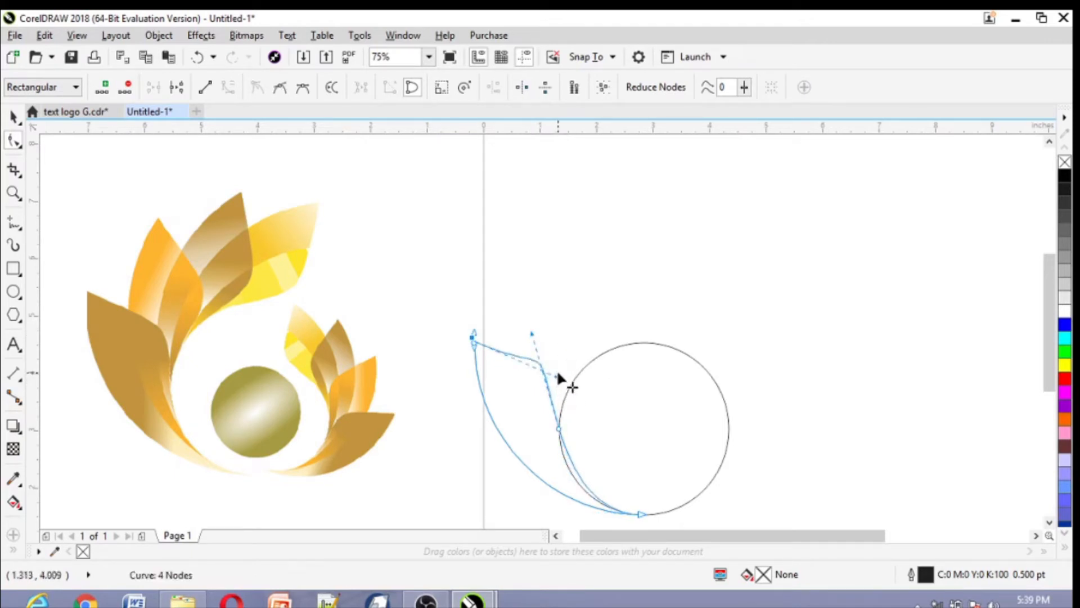
{"action": "key", "text": "ctrl+z"}
{"action": "key", "text": "ctrl+z"}
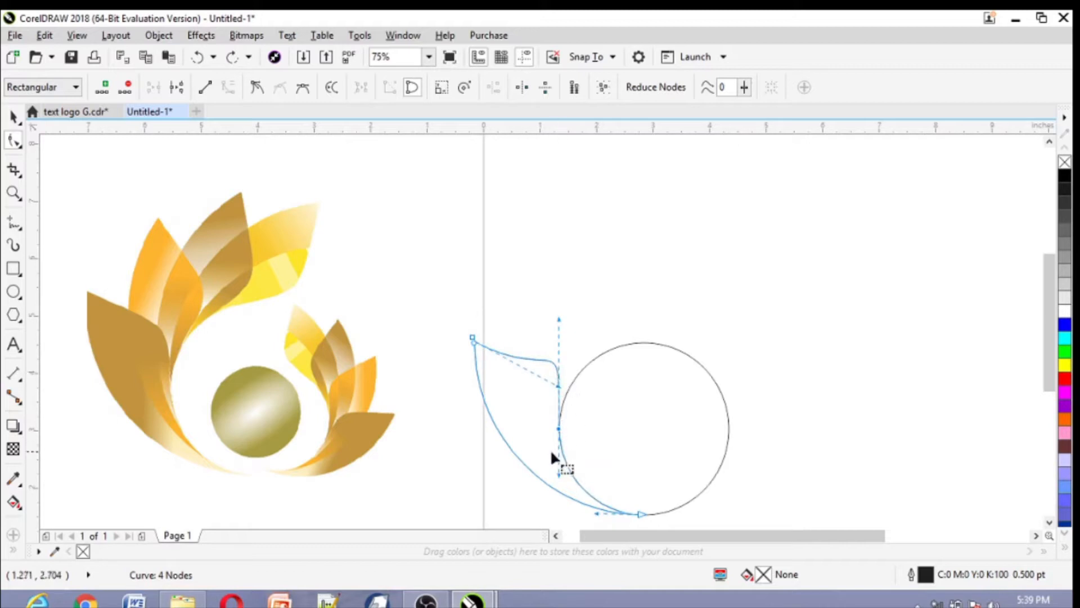
Adjust the handles of the side, tip and bottom nodes to round the petal's shoulder and fit its inner edge to the circle.
{"action": "mouse_move", "coordinate": [559, 472]}
{"action": "left_mouse_down"}
{"action": "mouse_move", "coordinate": [557, 443]}
{"action": "mouse_move", "coordinate": [556, 462]}
{"action": "left_mouse_up"}
{"action": "left_click_drag", "start_coordinate": [559, 386], "coordinate": [566, 364]}
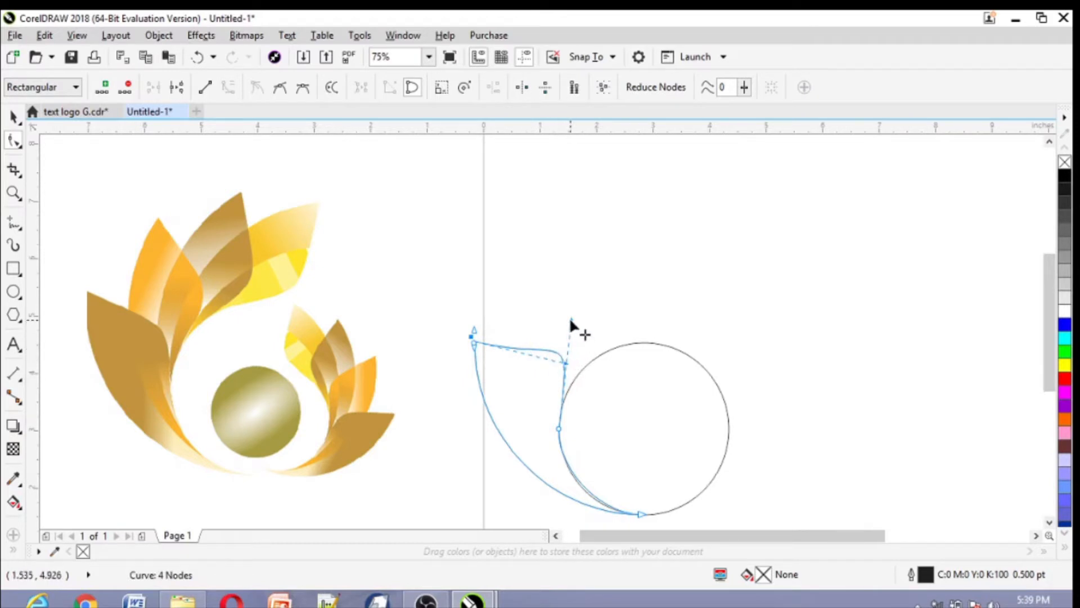
{"action": "left_click_drag", "start_coordinate": [569, 320], "coordinate": [563, 372]}
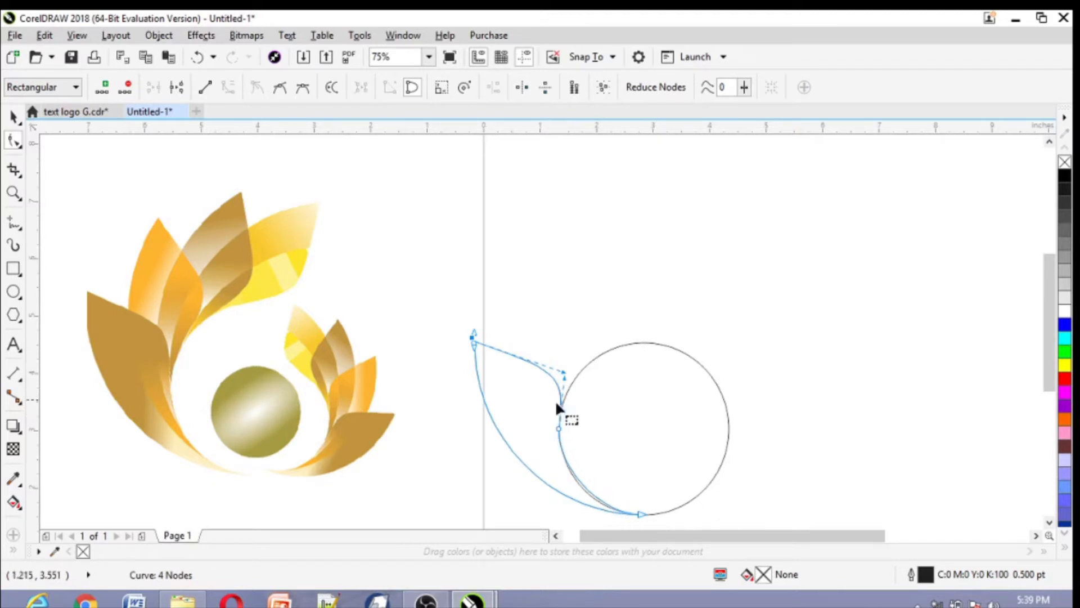
{"action": "left_click", "coordinate": [558, 429]}
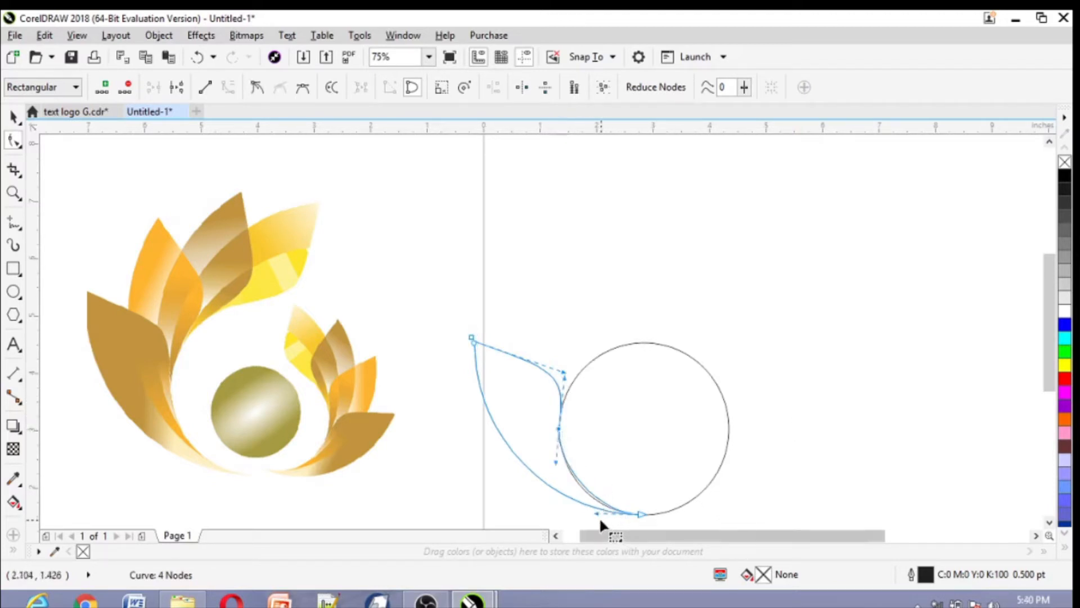
{"action": "left_click_drag", "start_coordinate": [595, 508], "coordinate": [595, 511]}
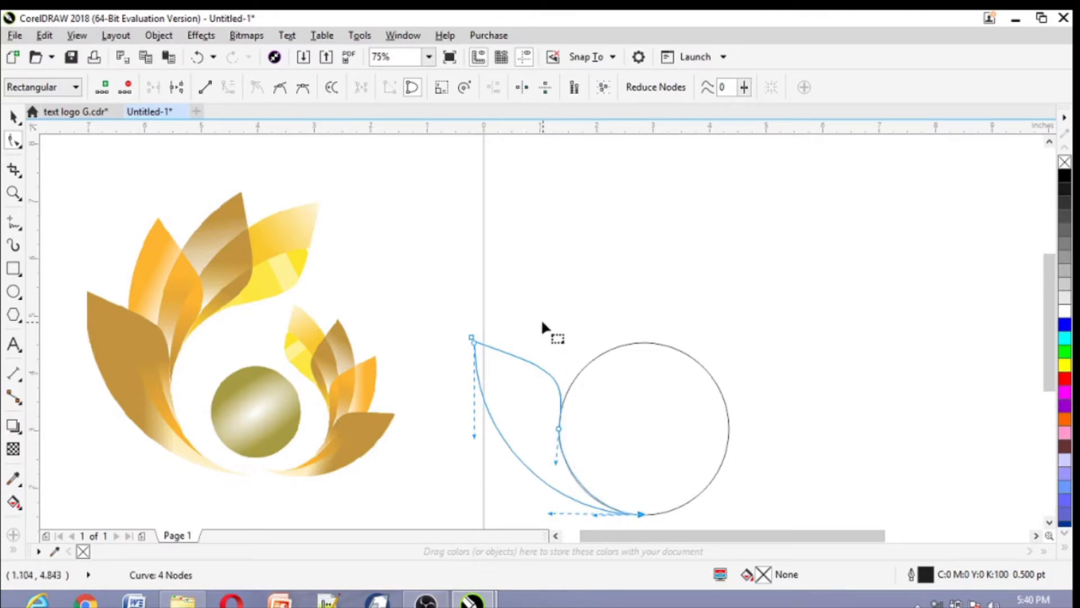
{"action": "scroll", "coordinate": [473, 339], "scroll_direction": "up", "scroll_amount": 1}
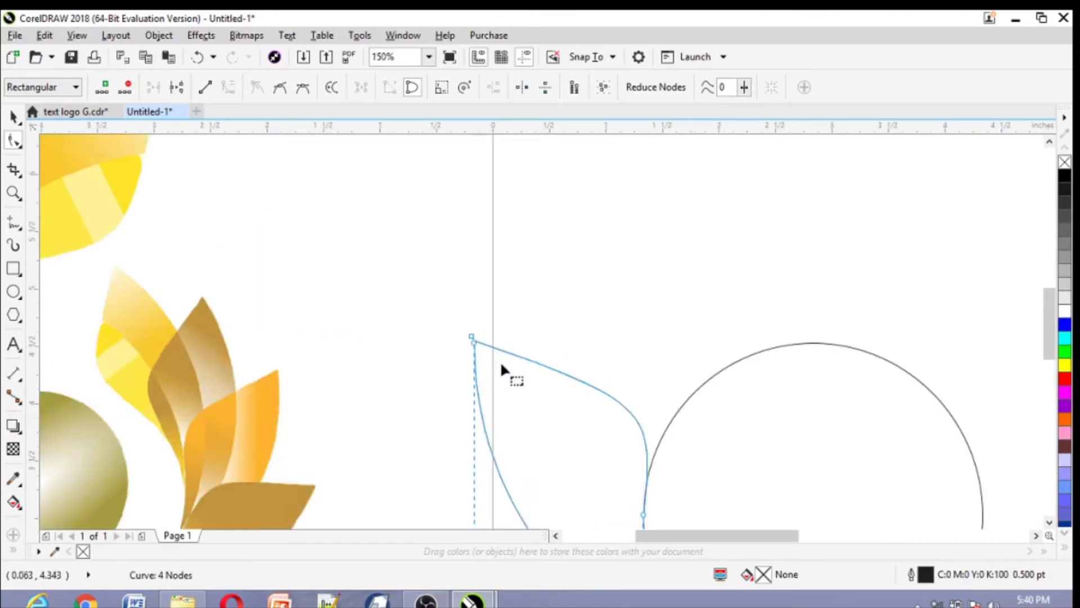
{"action": "scroll", "coordinate": [500, 363], "scroll_direction": "down", "scroll_amount": 1}
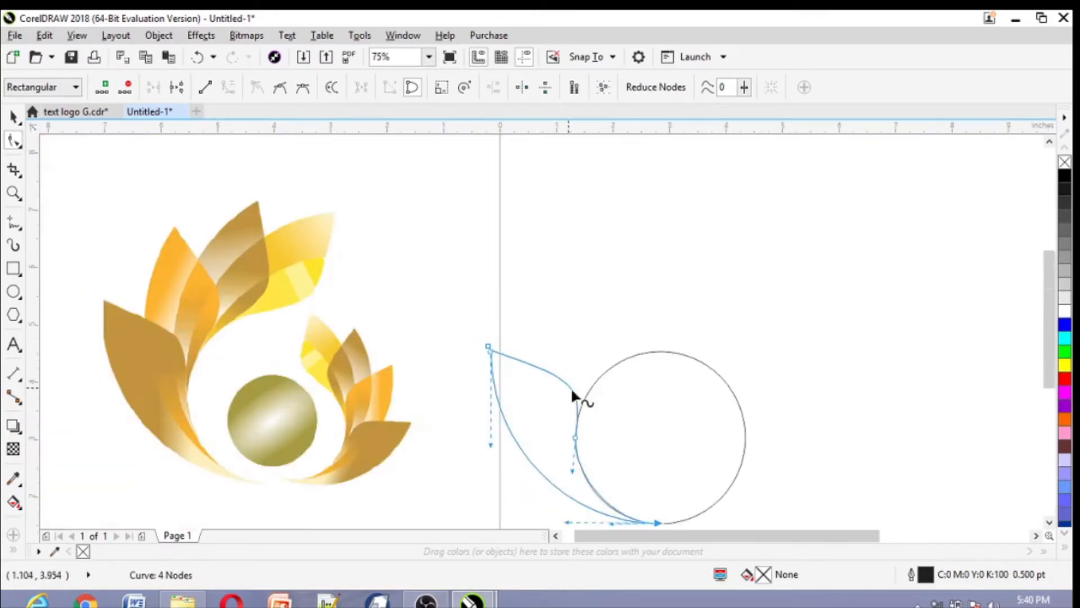
{"action": "left_click", "coordinate": [1037, 536]}
{"action": "scroll", "coordinate": [1050, 319], "scroll_direction": "down", "scroll_amount": 1}
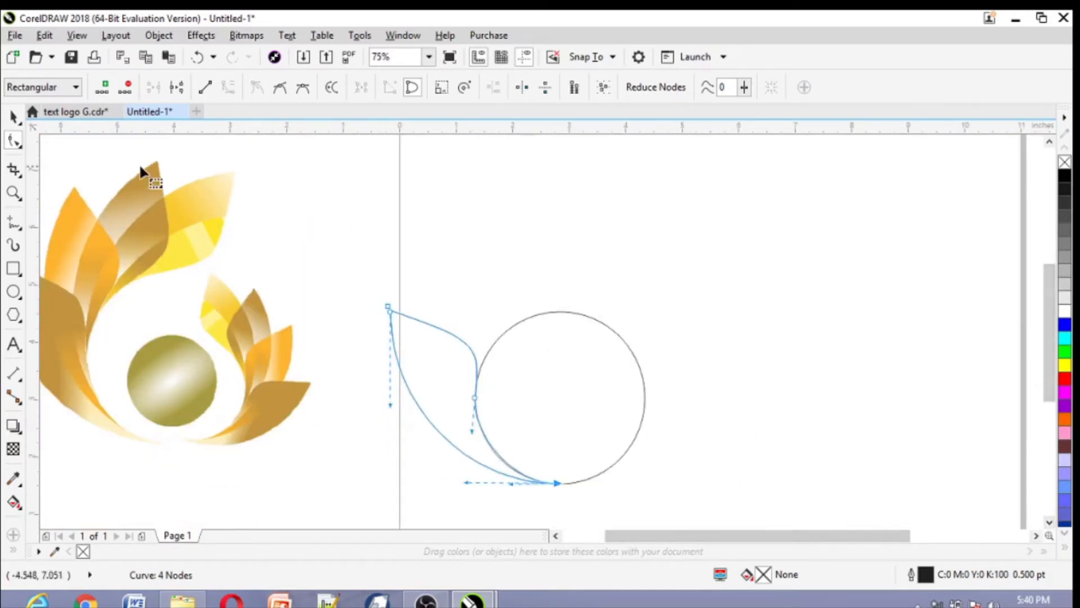
{"action": "left_click", "coordinate": [14, 116]}
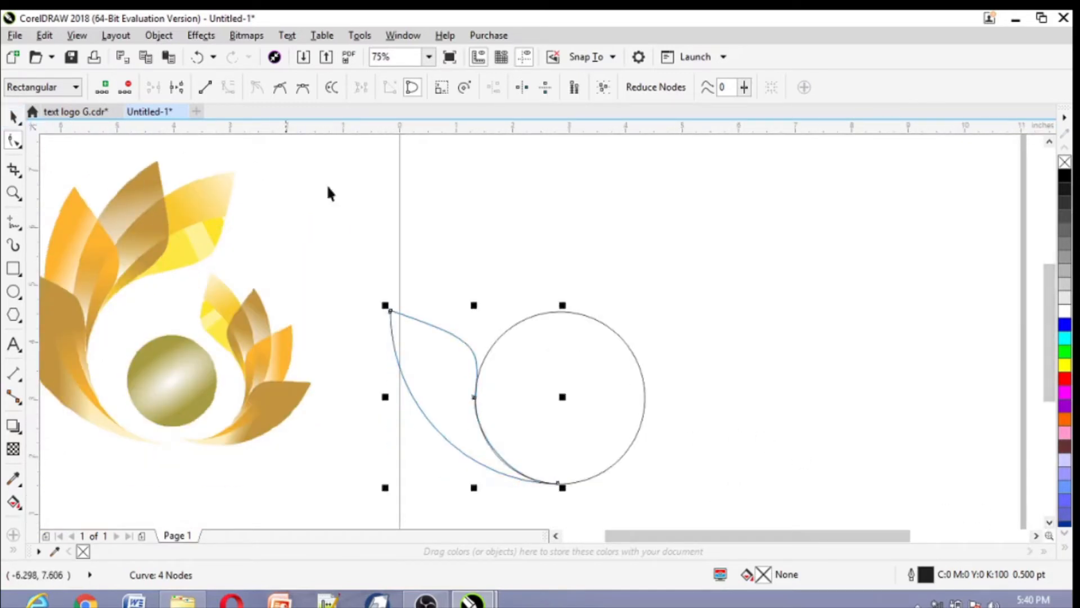
{"action": "left_click", "coordinate": [696, 264]}
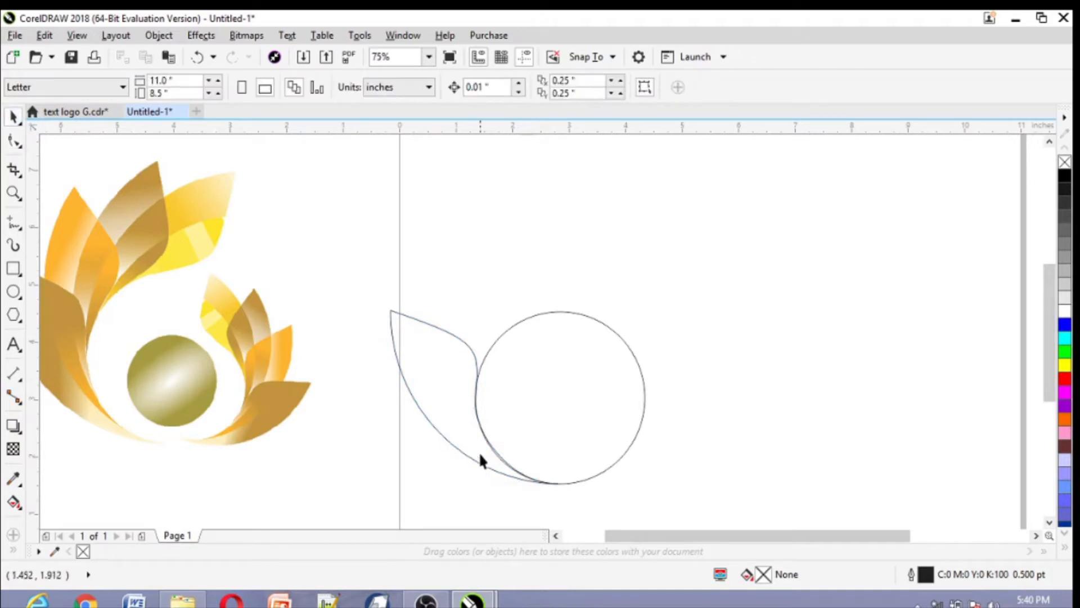
Select the petal and move its rotation centre to the centre of the circle.
{"action": "left_click", "coordinate": [453, 381]}
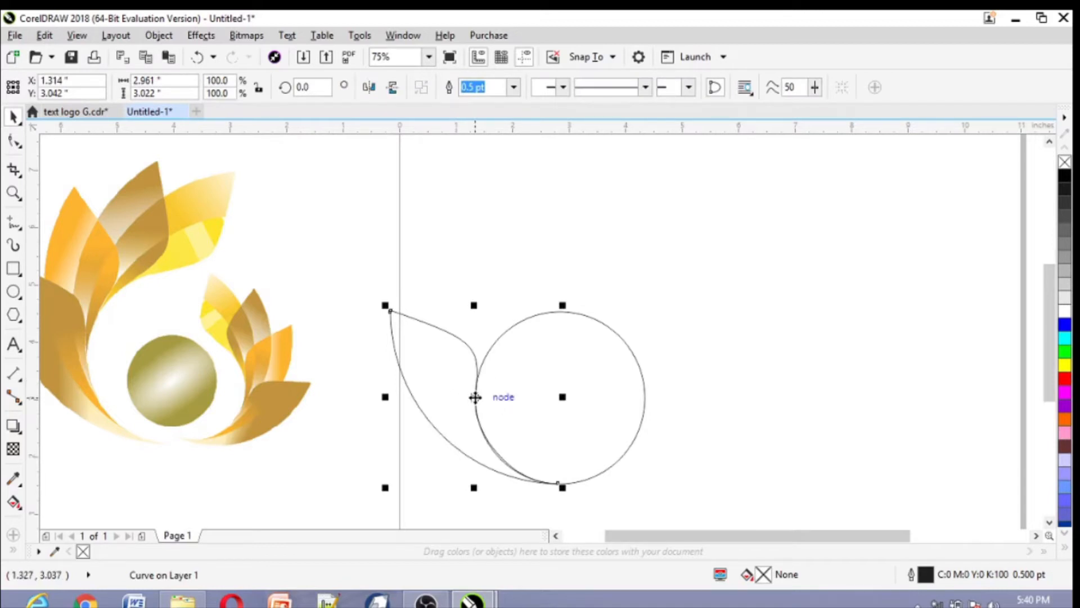
{"action": "mouse_move", "coordinate": [475, 397]}
{"action": "left_mouse_down"}
{"action": "mouse_move", "coordinate": [494, 405]}
{"action": "mouse_move", "coordinate": [477, 399]}
{"action": "left_mouse_up"}
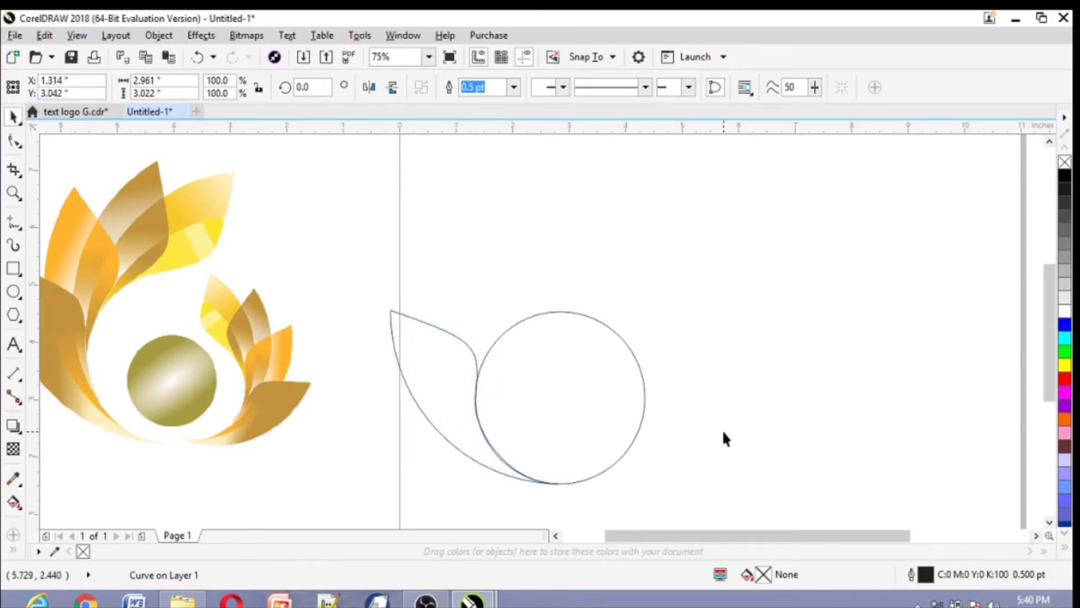
{"action": "key", "text": "ctrl+z"}
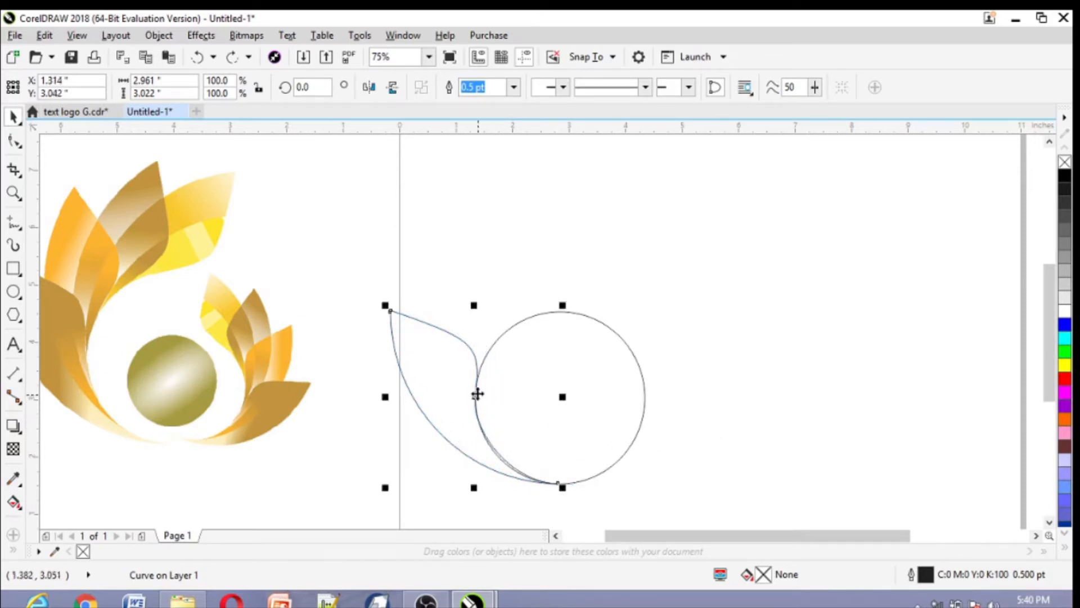
{"action": "left_click", "coordinate": [475, 408]}
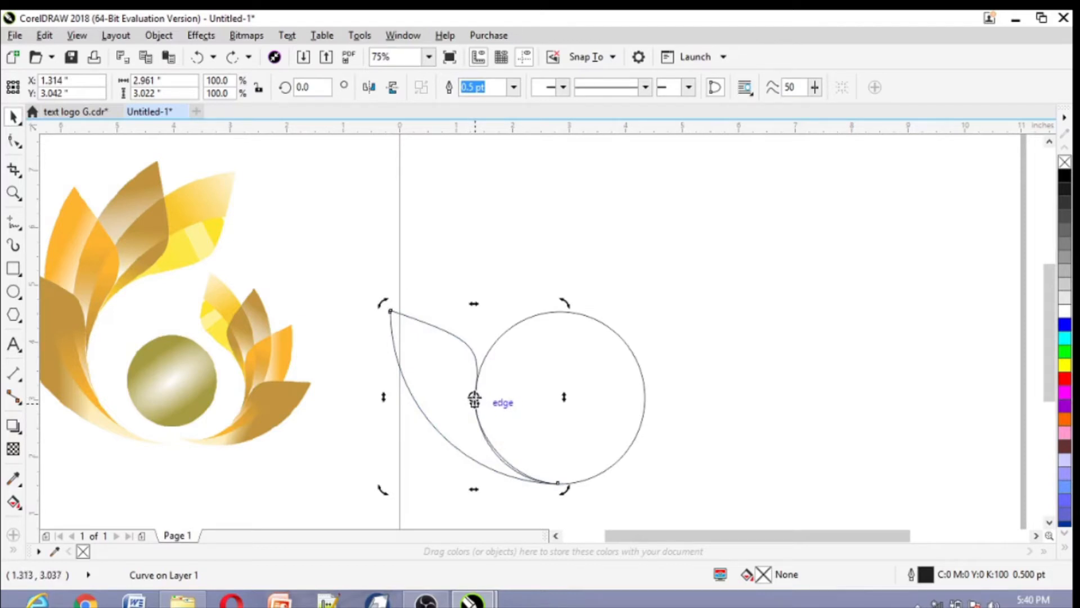
{"action": "left_click_drag", "start_coordinate": [474, 399], "coordinate": [559, 397]}
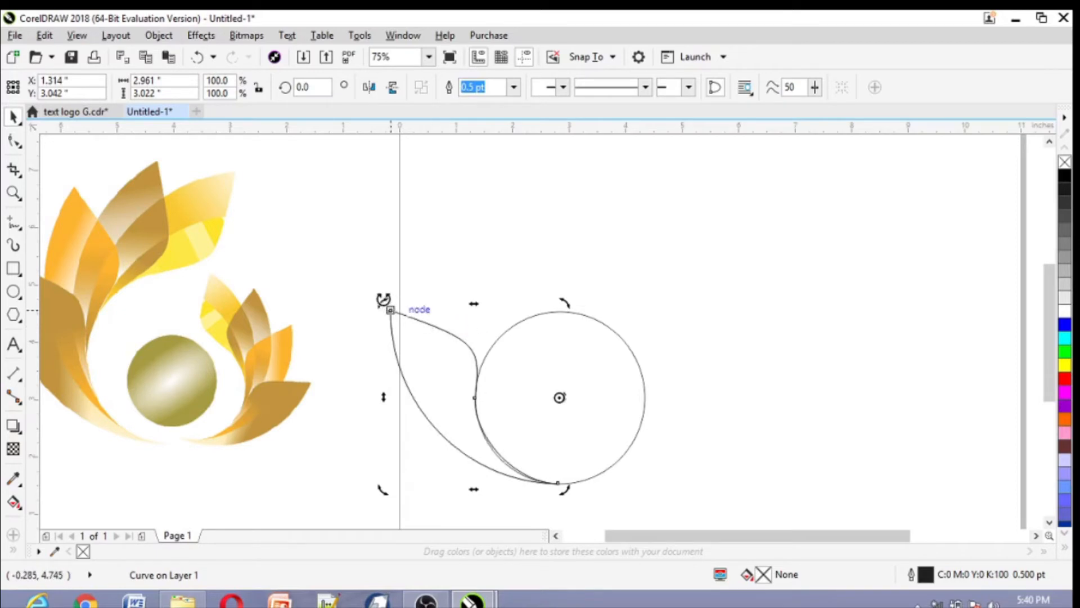
Create three rotated copies of the petal around the circle's centre, each turned about 30° further clockwise.
{"action": "left_click_drag", "start_coordinate": [385, 299], "coordinate": [477, 259]}
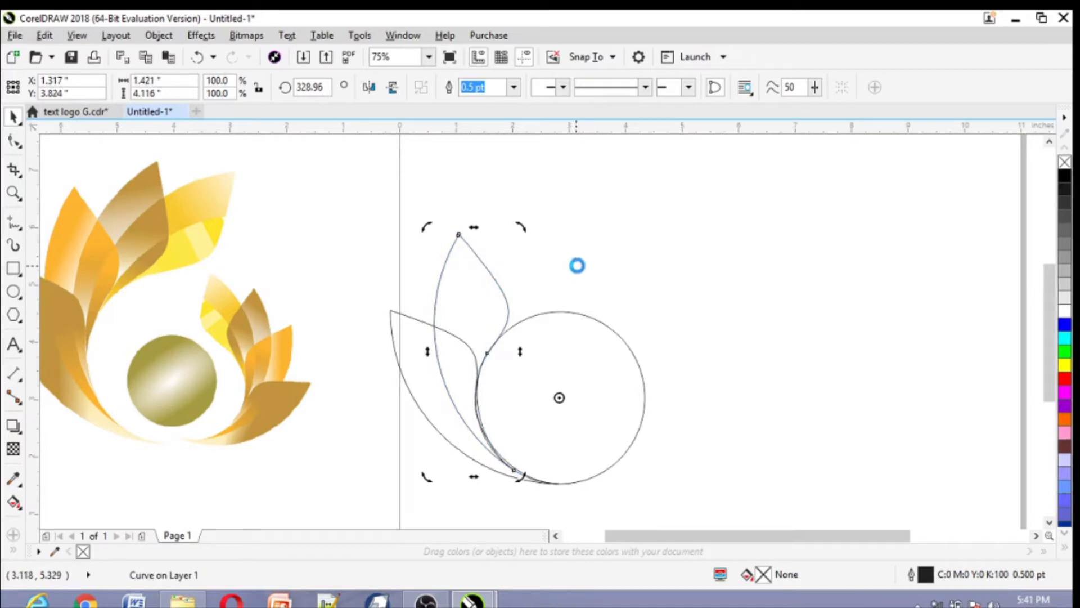
{"action": "left_click_drag", "start_coordinate": [423, 224], "coordinate": [527, 206]}
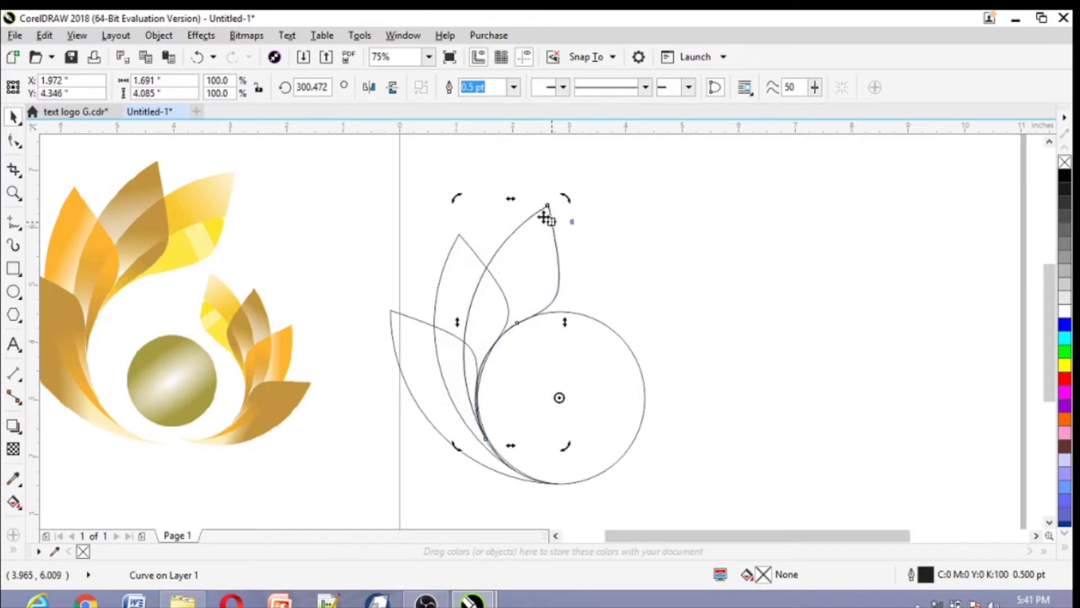
{"action": "left_click_drag", "start_coordinate": [461, 197], "coordinate": [570, 195]}
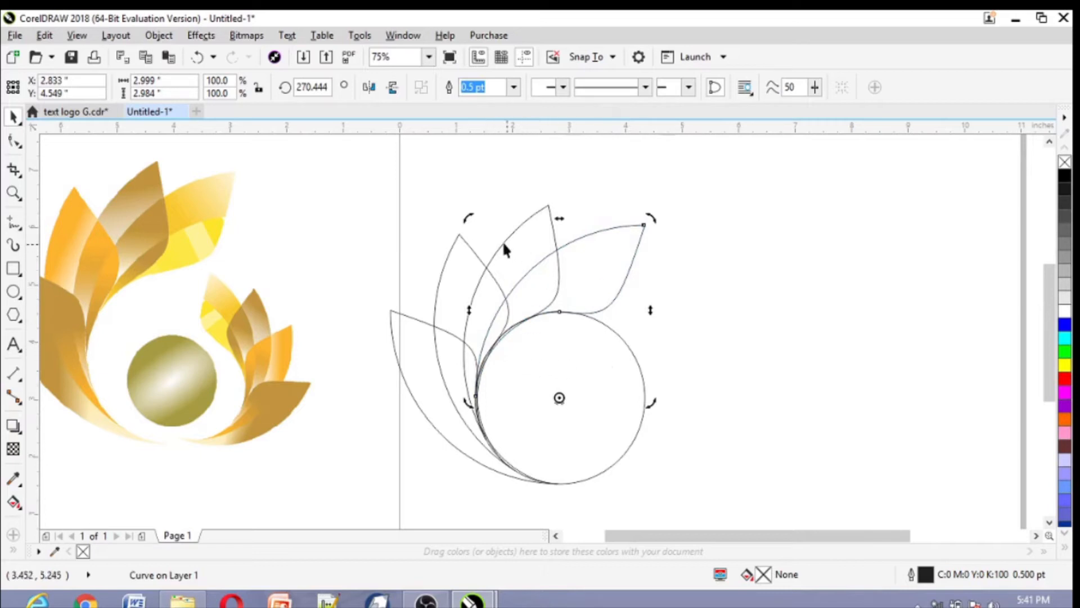
{"action": "left_click", "coordinate": [338, 253]}
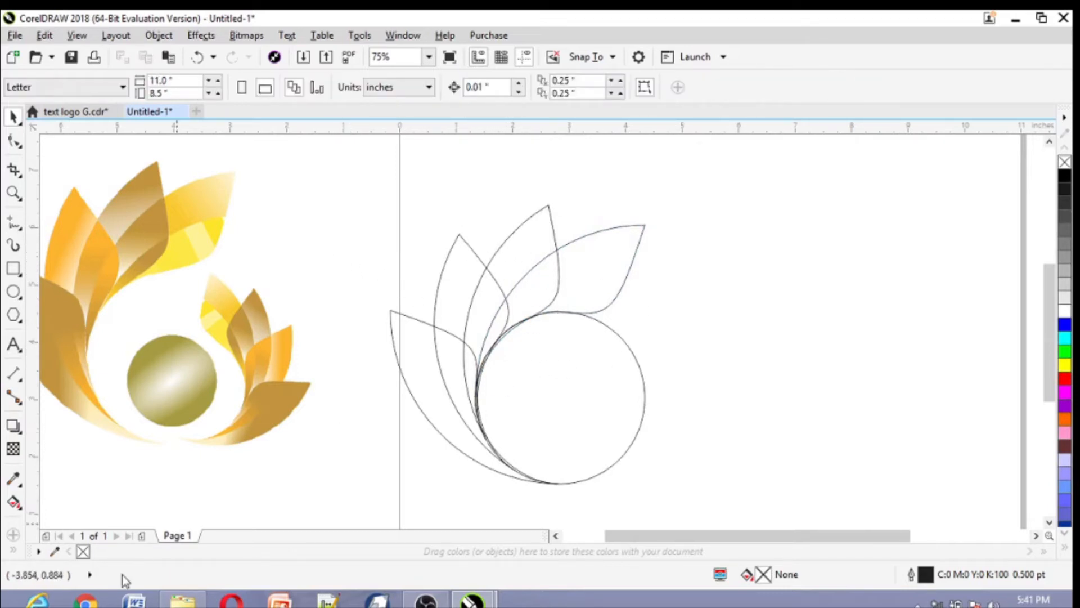
Use the Smart Fill tool to fill the sections of the first, lowest petal with the blue-grey colour.
{"action": "left_click", "coordinate": [14, 550]}
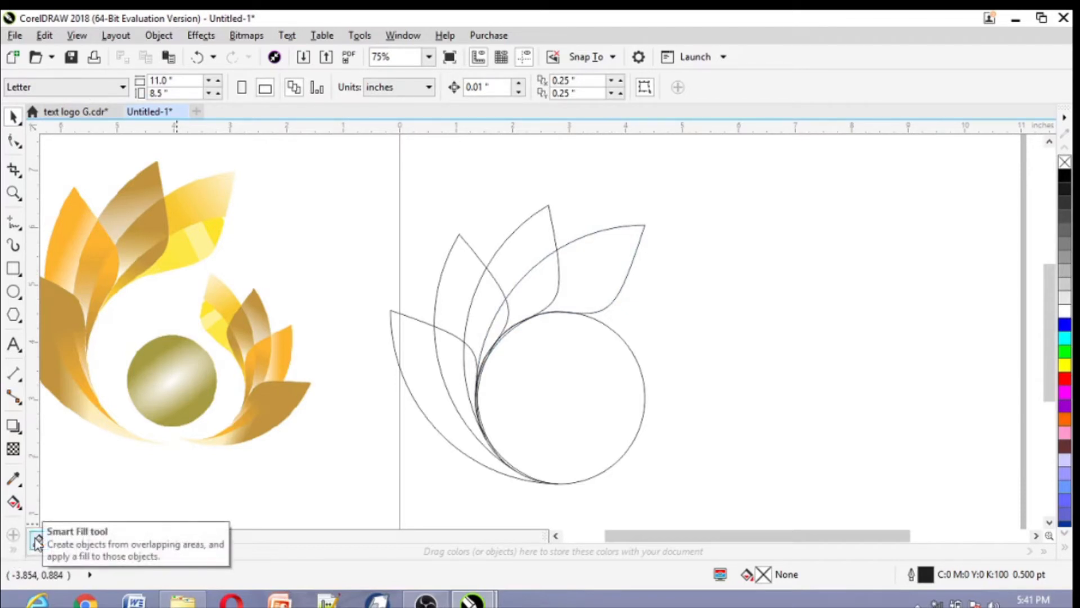
{"action": "left_click", "coordinate": [38, 541]}
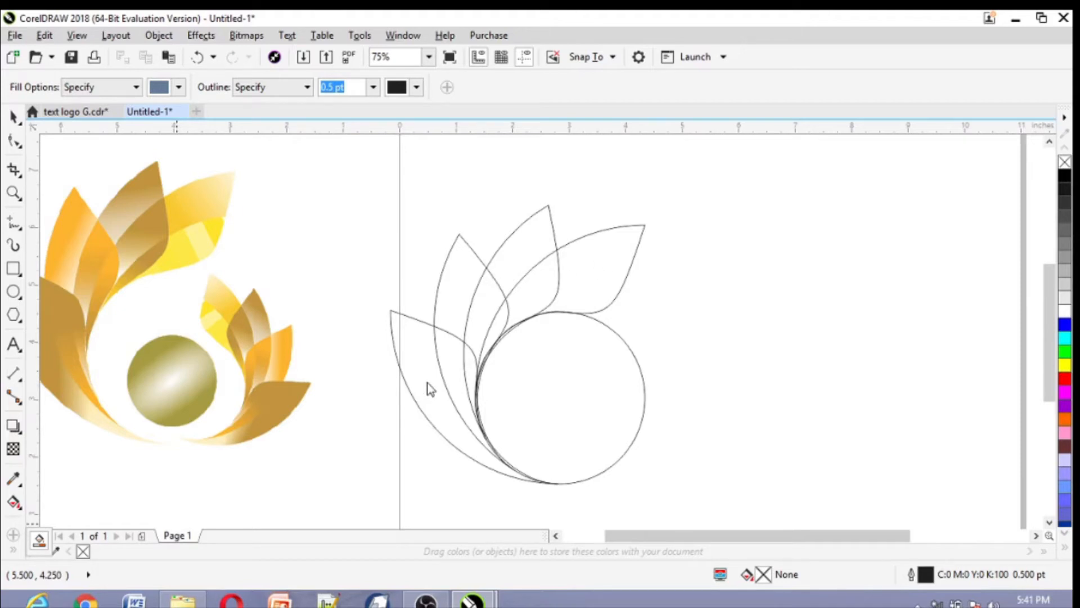
{"action": "left_click", "coordinate": [411, 359]}
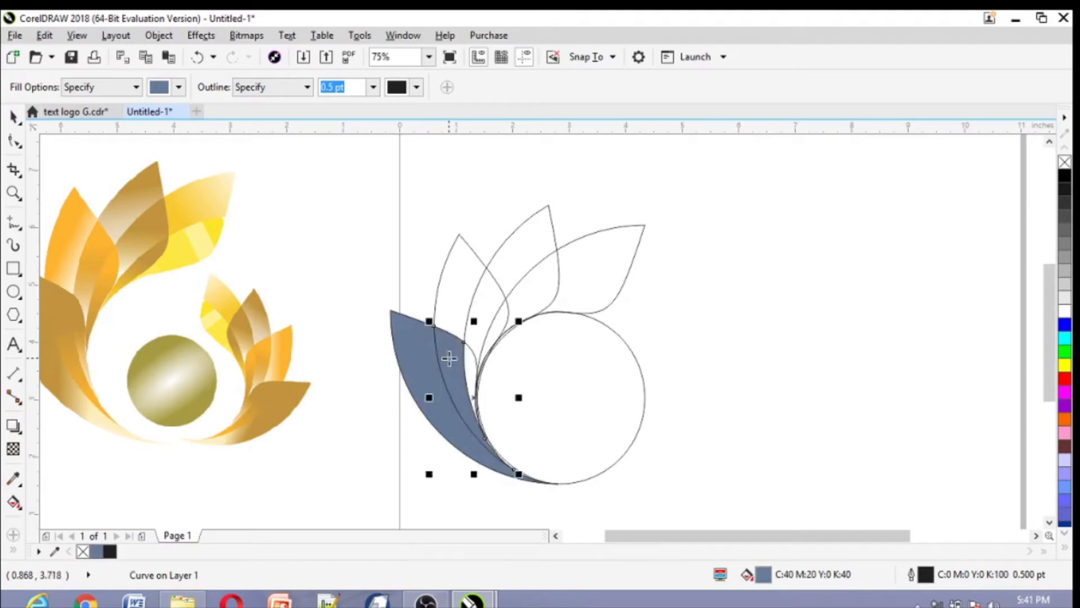
{"action": "scroll", "coordinate": [468, 367], "scroll_direction": "up", "scroll_amount": 2}
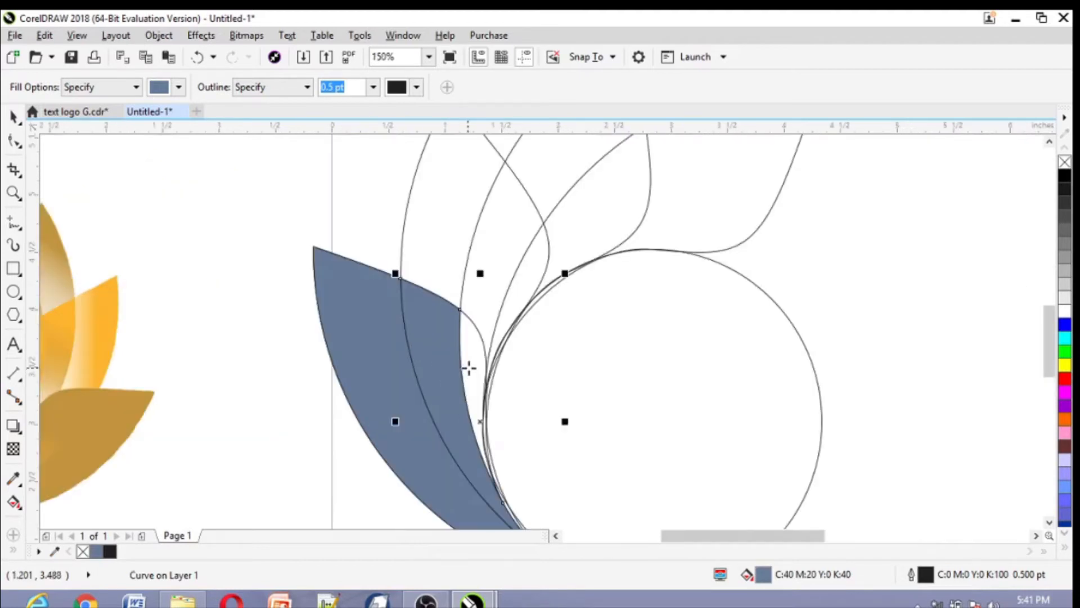
{"action": "left_click", "coordinate": [469, 367]}
{"action": "scroll", "coordinate": [469, 367], "scroll_direction": "down", "scroll_amount": 2}
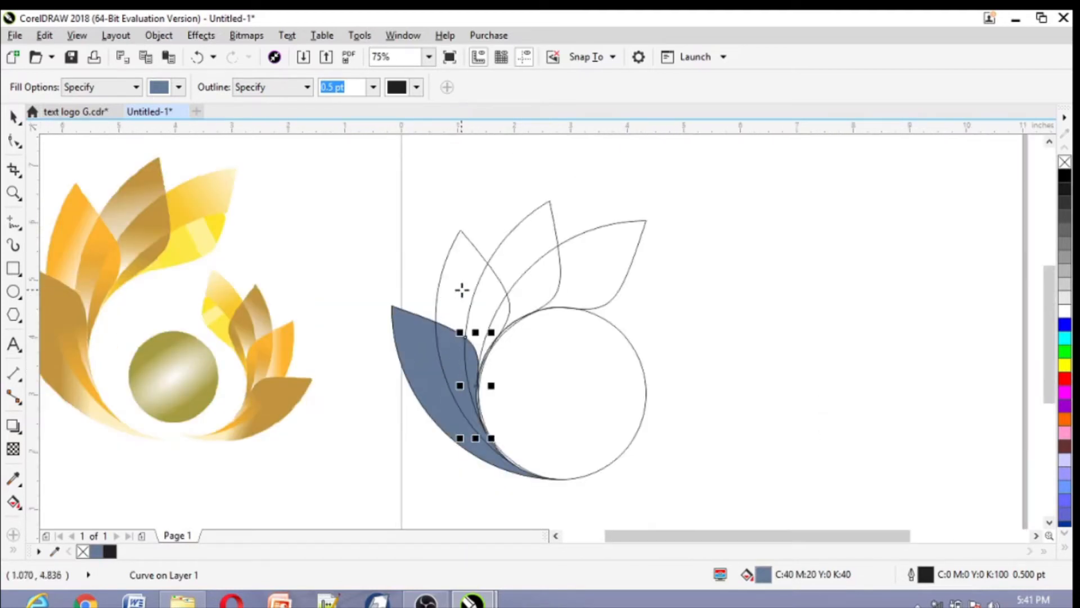
Smart-fill the visible sections of the second petal and recolour each of them cyan.
{"action": "left_click", "coordinate": [461, 290]}
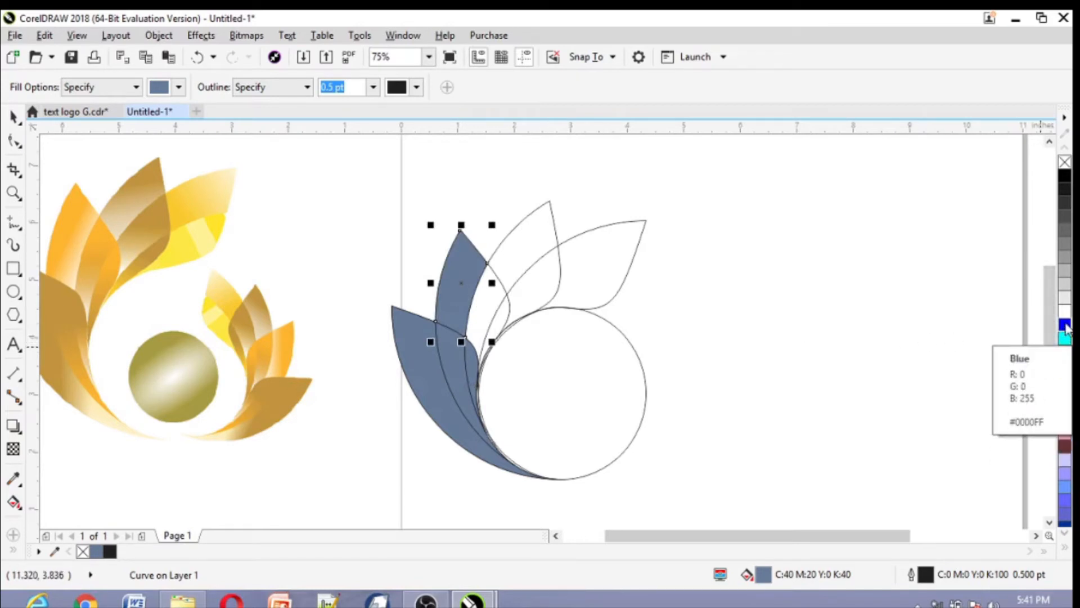
{"action": "left_click", "coordinate": [1065, 338]}
{"action": "left_click", "coordinate": [481, 315]}
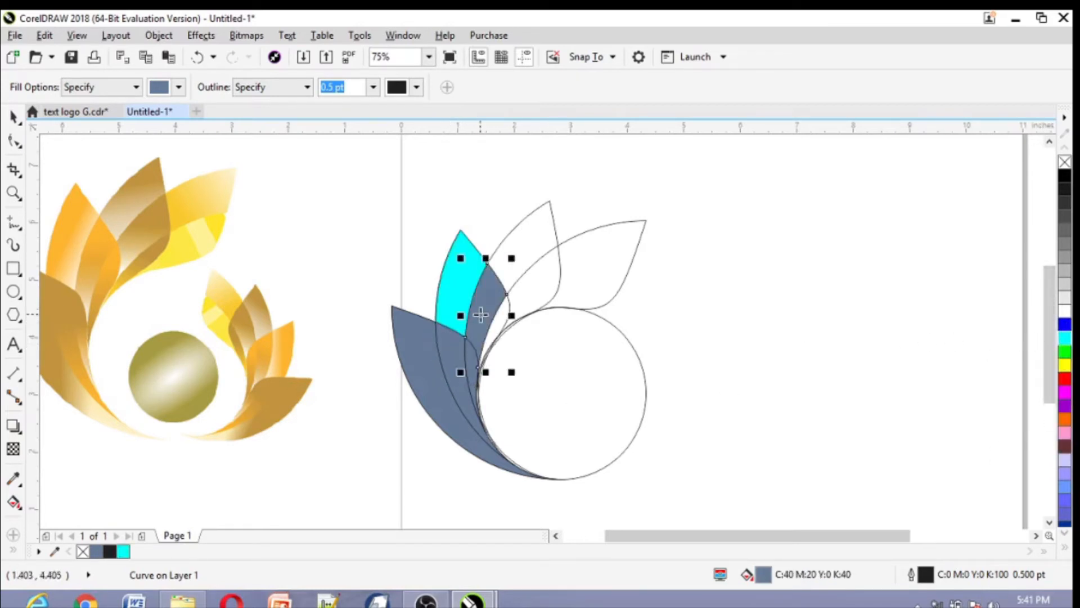
{"action": "left_click", "coordinate": [1064, 338]}
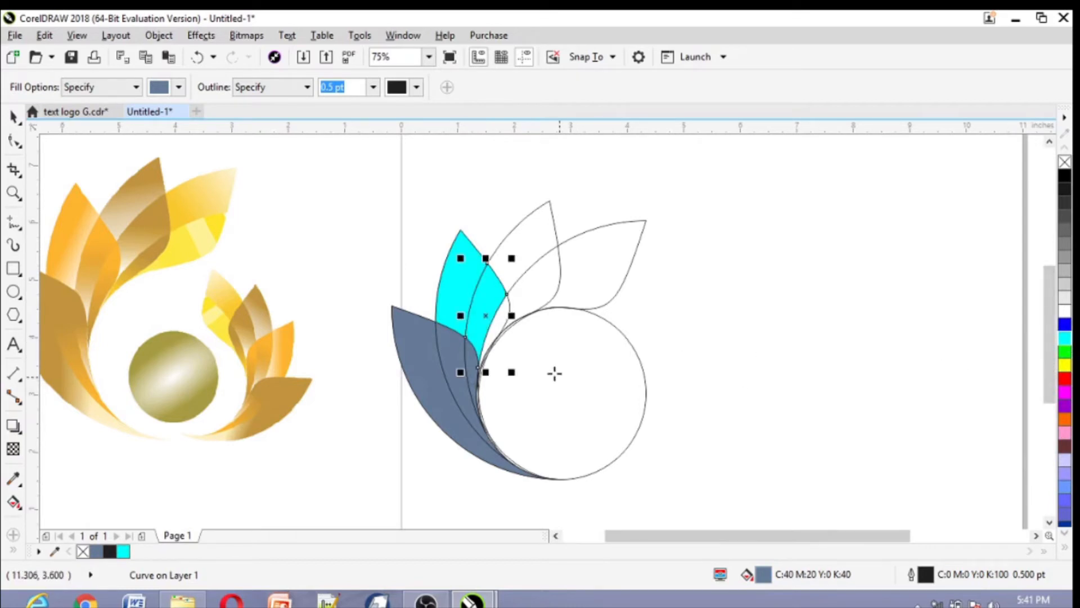
{"action": "scroll", "coordinate": [494, 330], "scroll_direction": "up", "scroll_amount": 2}
{"action": "left_click", "coordinate": [514, 321]}
{"action": "scroll", "coordinate": [593, 366], "scroll_direction": "down", "scroll_amount": 2}
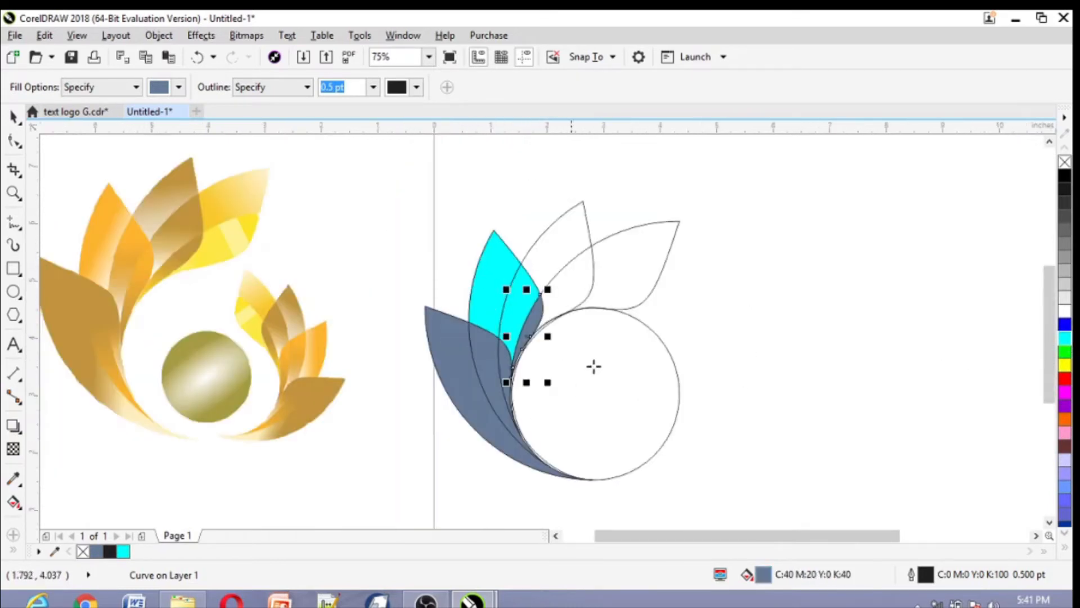
{"action": "left_click", "coordinate": [1065, 337]}
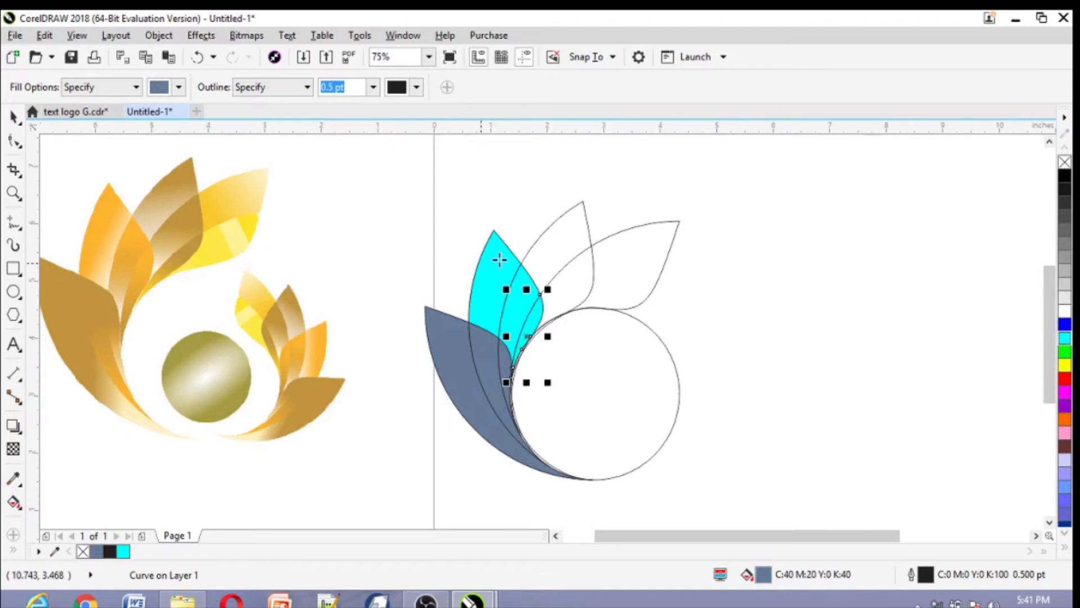
Smart-fill the two visible sections of the third petal and recolour each of them grey (#999999).
{"action": "left_click", "coordinate": [540, 253]}
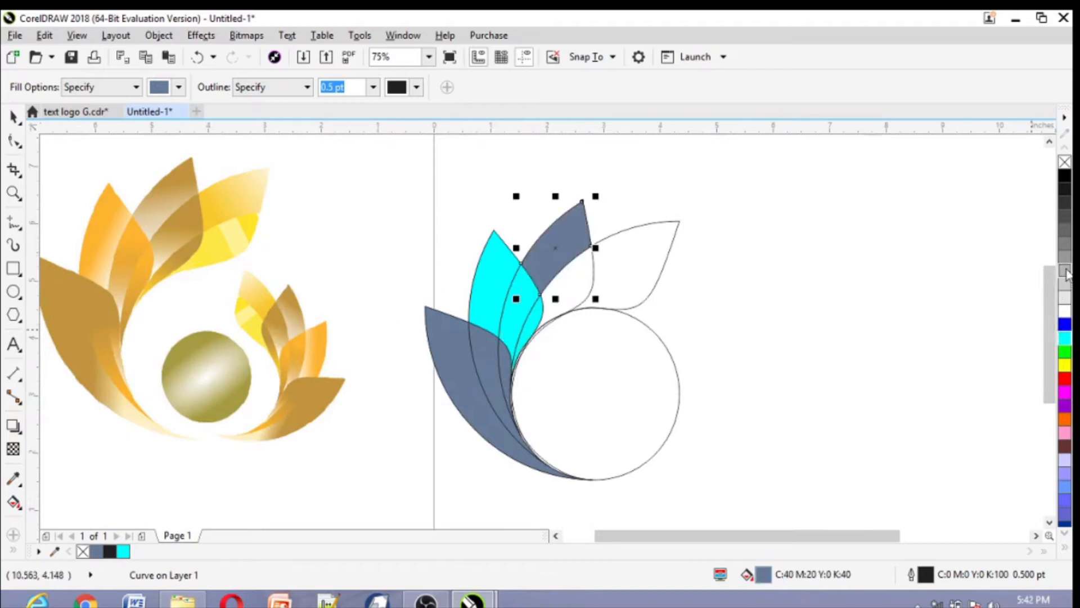
{"action": "left_click", "coordinate": [1065, 260]}
{"action": "left_click", "coordinate": [572, 294]}
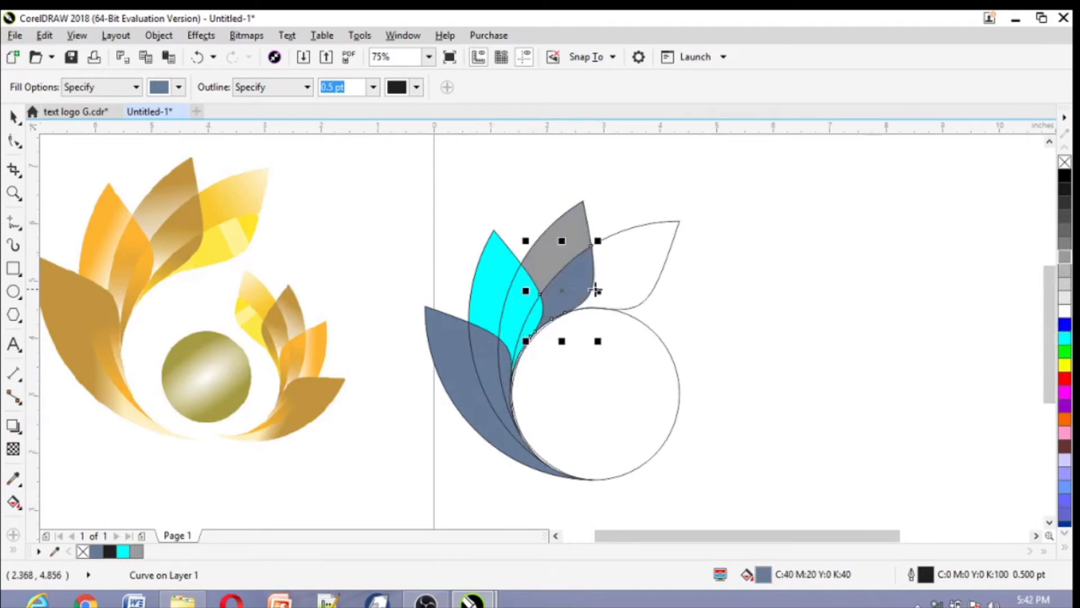
{"action": "left_click", "coordinate": [1066, 262]}
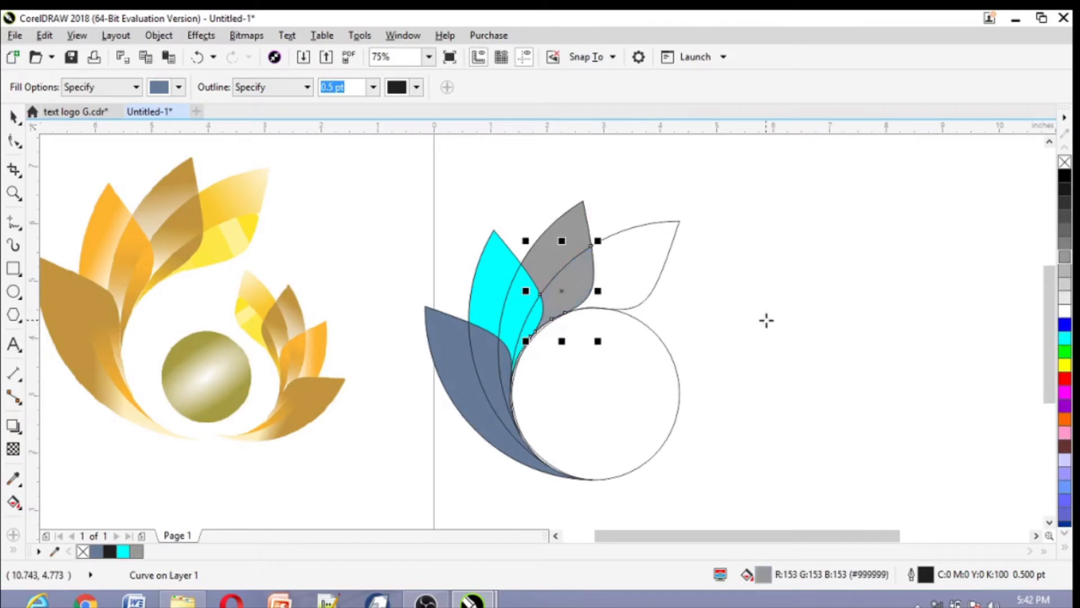
Smart-fill the visible section of the fourth petal and recolour it orange (#FF6600).
{"action": "left_click", "coordinate": [636, 280]}
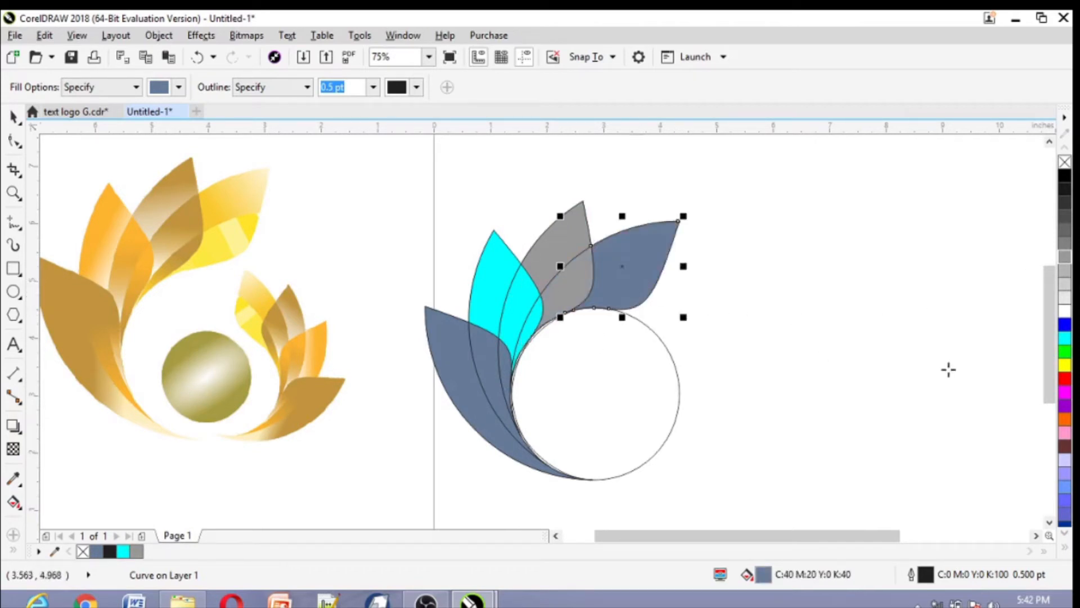
{"action": "left_click", "coordinate": [1064, 407]}
{"action": "left_click", "coordinate": [1064, 419]}
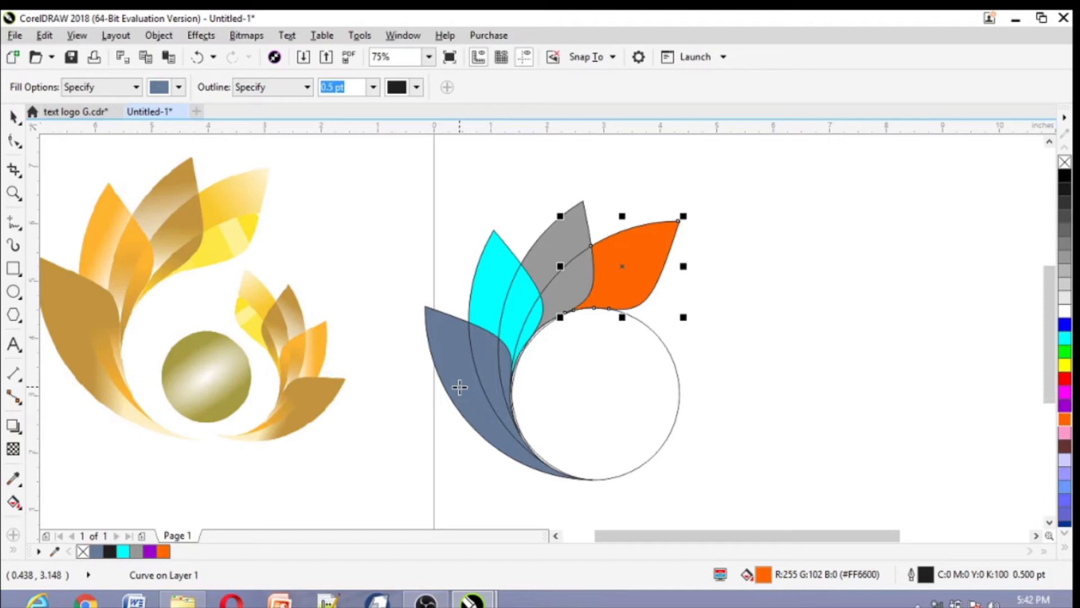
Recolour the outer, middle and inner sections of the first, lowest petal orange (#FF6600).
{"action": "left_click", "coordinate": [13, 117]}
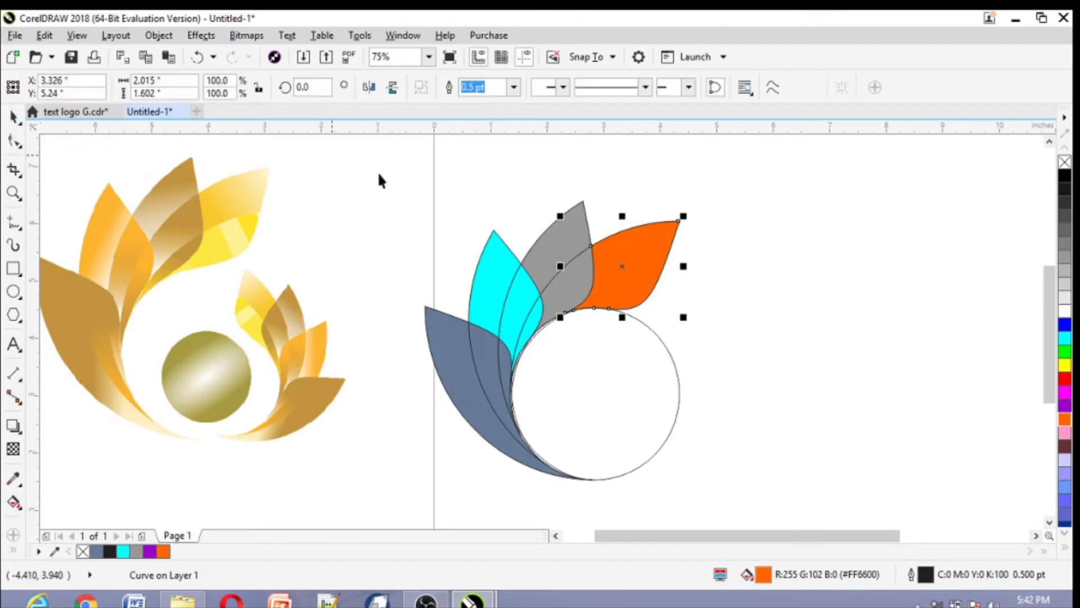
{"action": "left_click", "coordinate": [506, 178]}
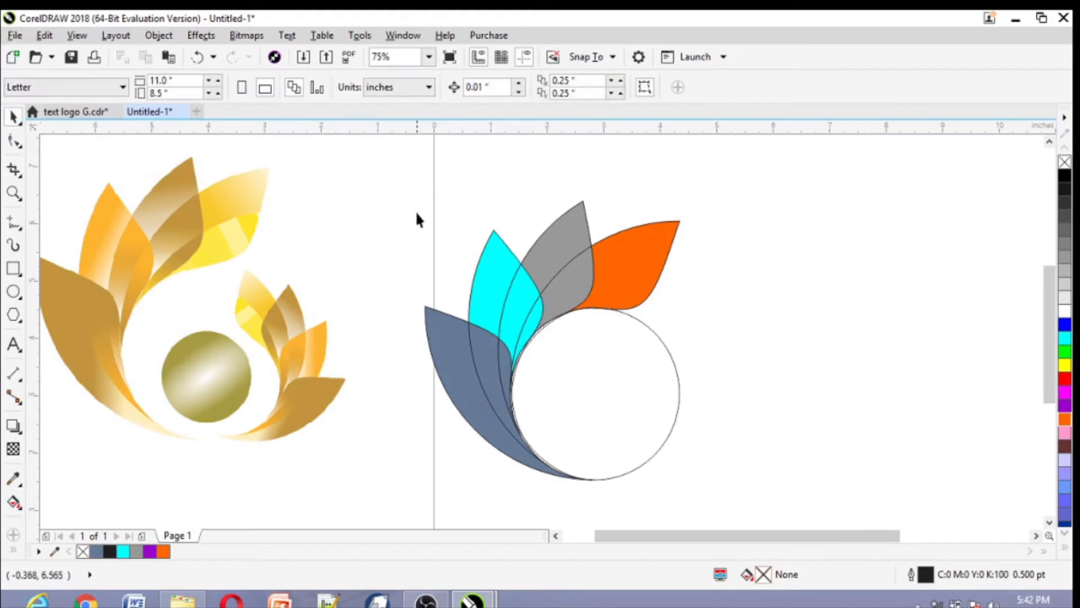
{"action": "left_click", "coordinate": [490, 285]}
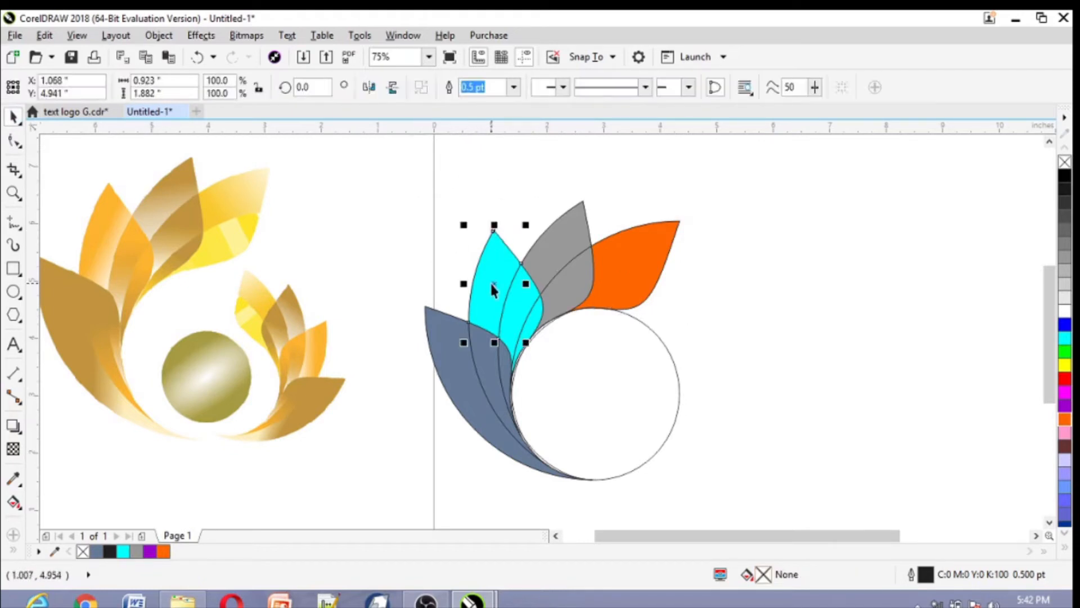
{"action": "left_click", "coordinate": [371, 242]}
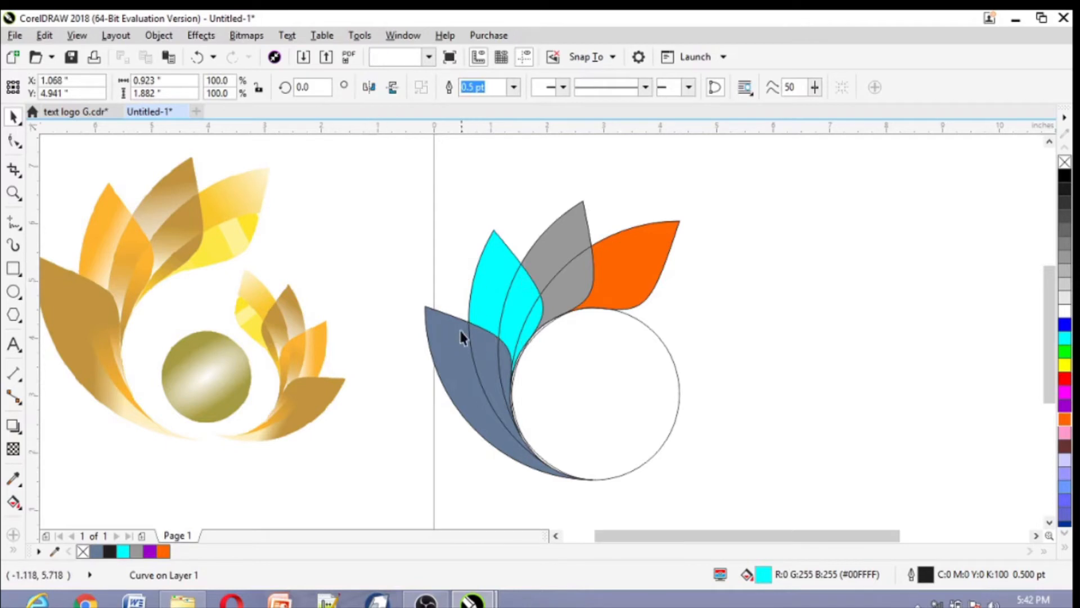
{"action": "left_click", "coordinate": [452, 365]}
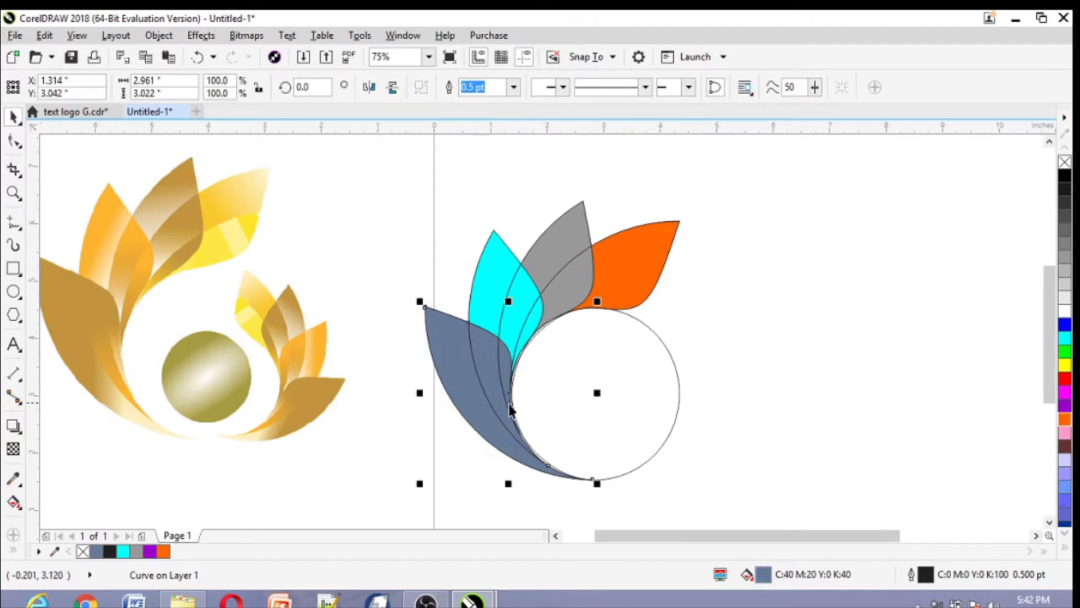
{"action": "left_click", "coordinate": [1065, 419]}
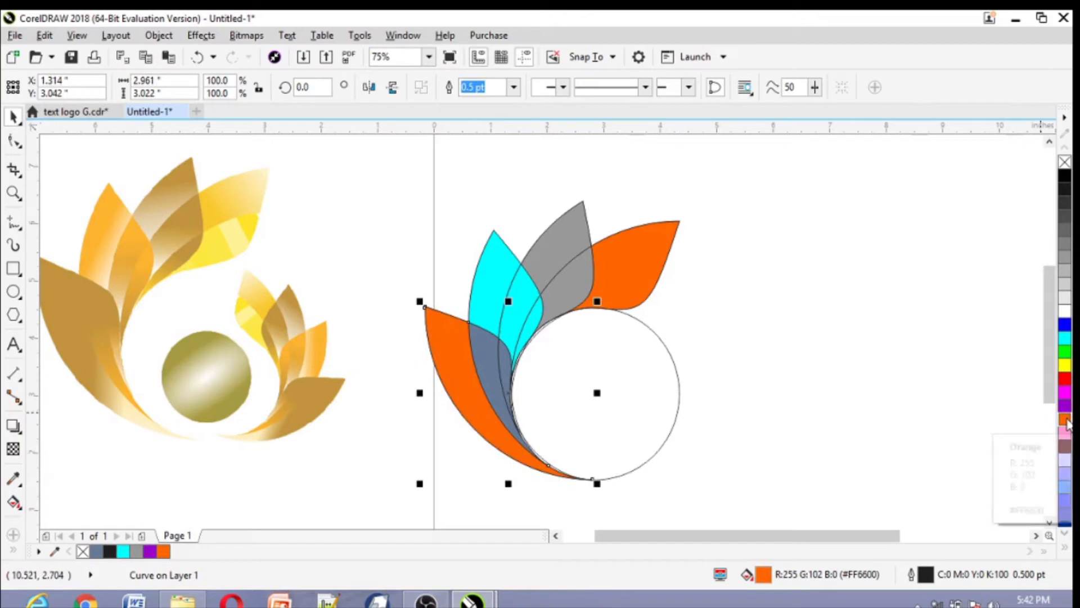
{"action": "left_click", "coordinate": [492, 379]}
{"action": "left_click", "coordinate": [1063, 419]}
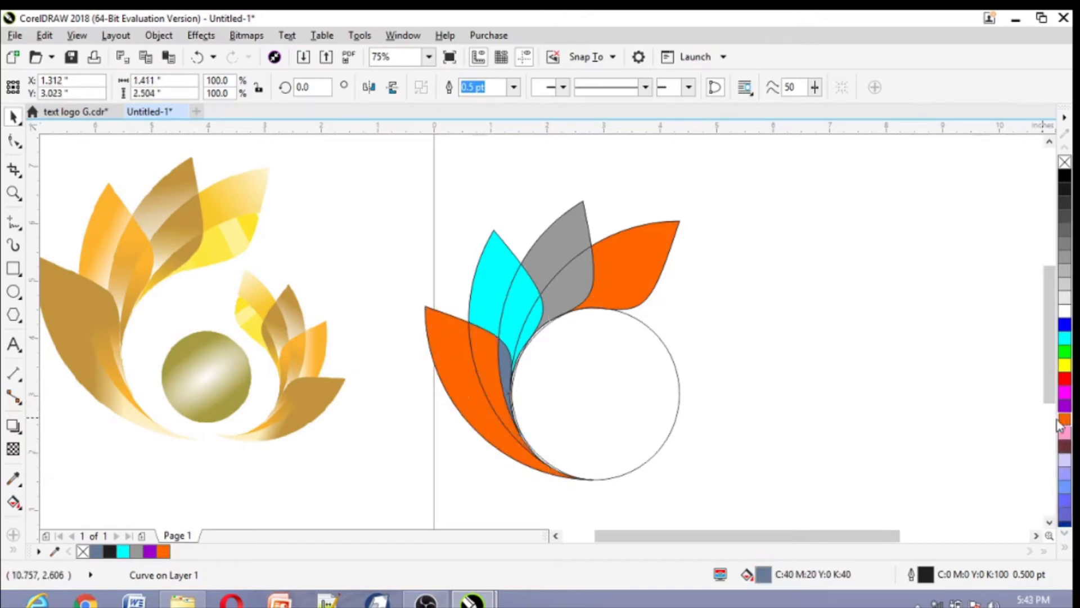
{"action": "left_click", "coordinate": [518, 357]}
{"action": "left_click", "coordinate": [504, 369]}
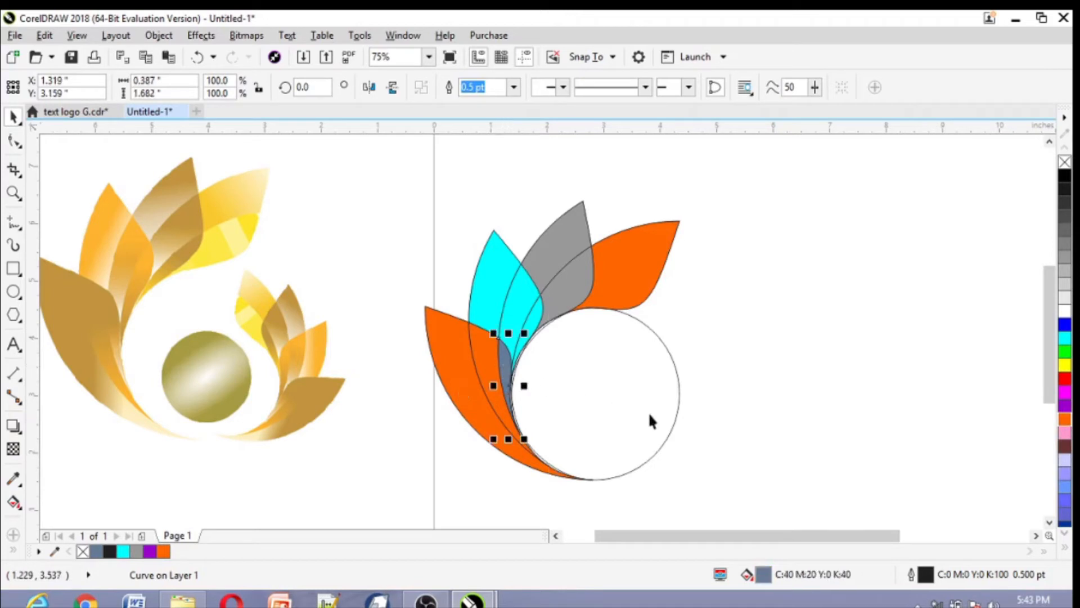
{"action": "left_click", "coordinate": [1064, 419]}
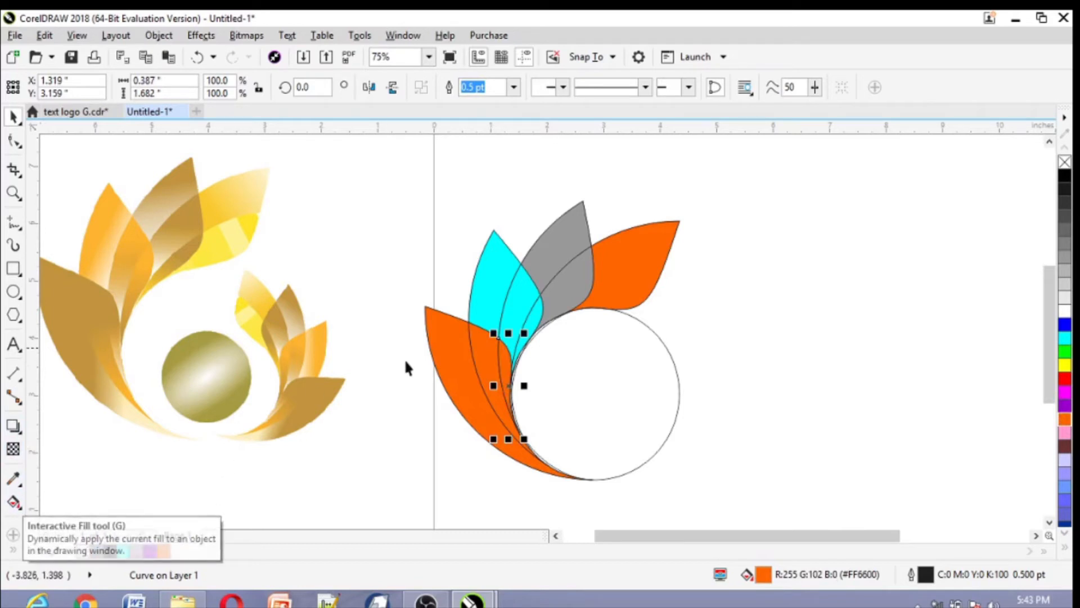
Apply an orange-to-white linear fountain fill to the lowest petal's outer section, running diagonally from its outer edge to below the base tip.
{"action": "left_click", "coordinate": [461, 371]}
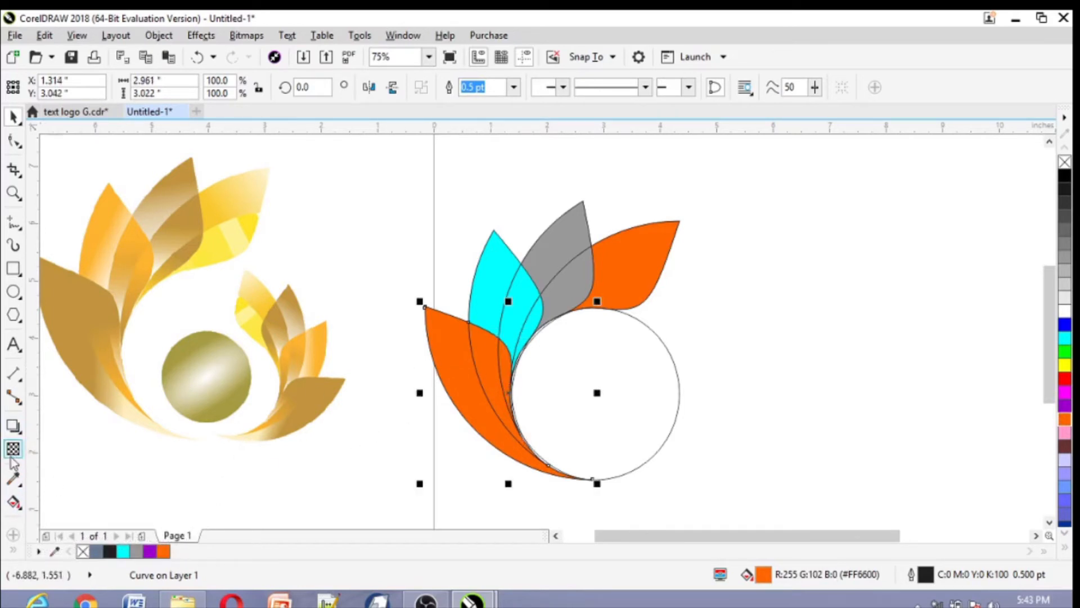
{"action": "left_click", "coordinate": [14, 503]}
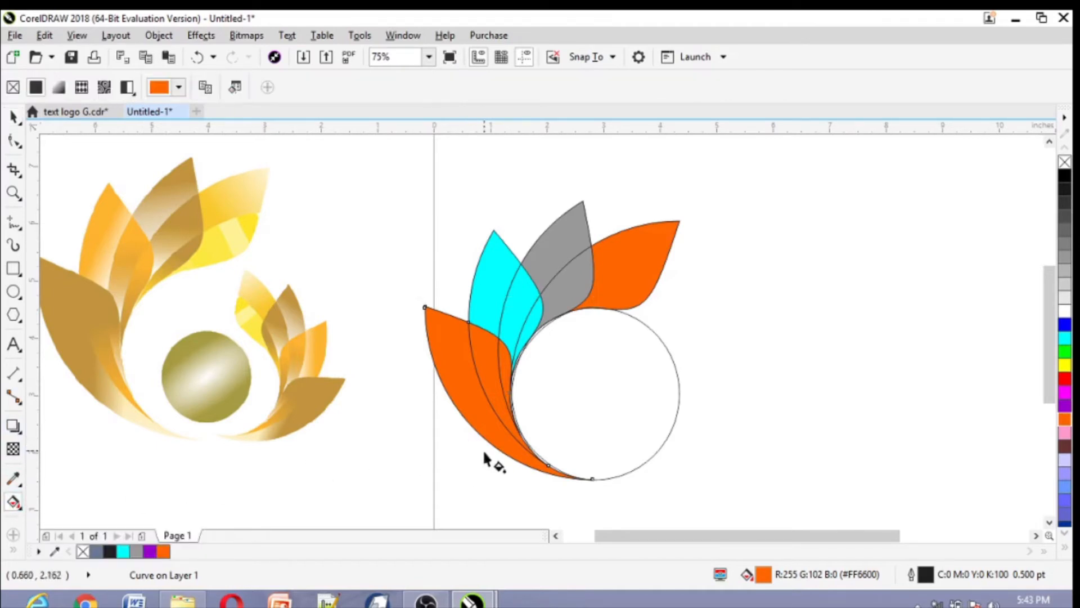
{"action": "left_click_drag", "start_coordinate": [432, 276], "coordinate": [476, 447]}
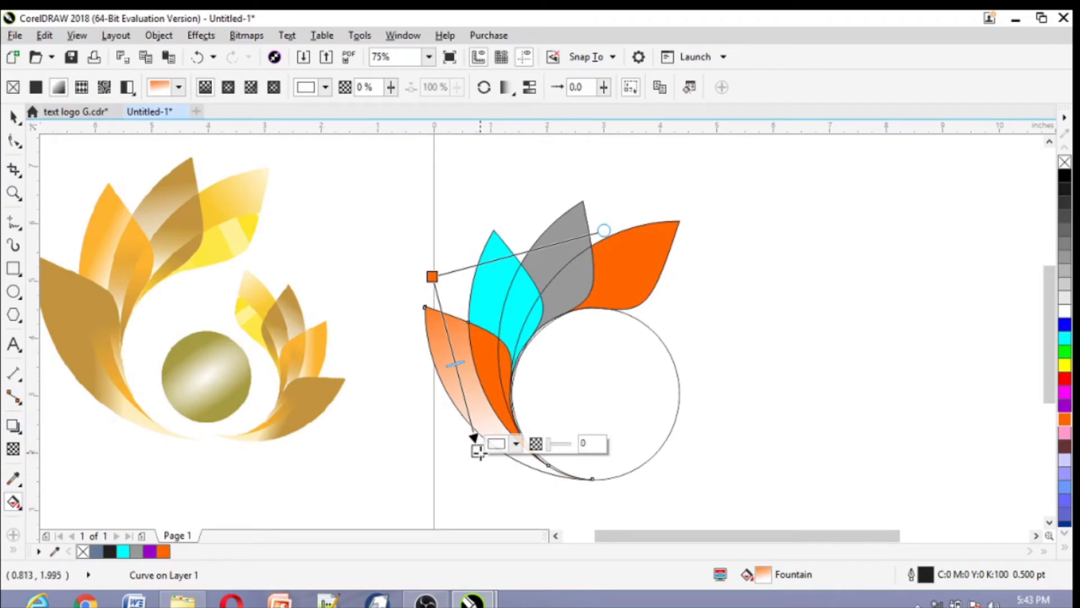
{"action": "left_click_drag", "start_coordinate": [476, 447], "coordinate": [538, 518]}
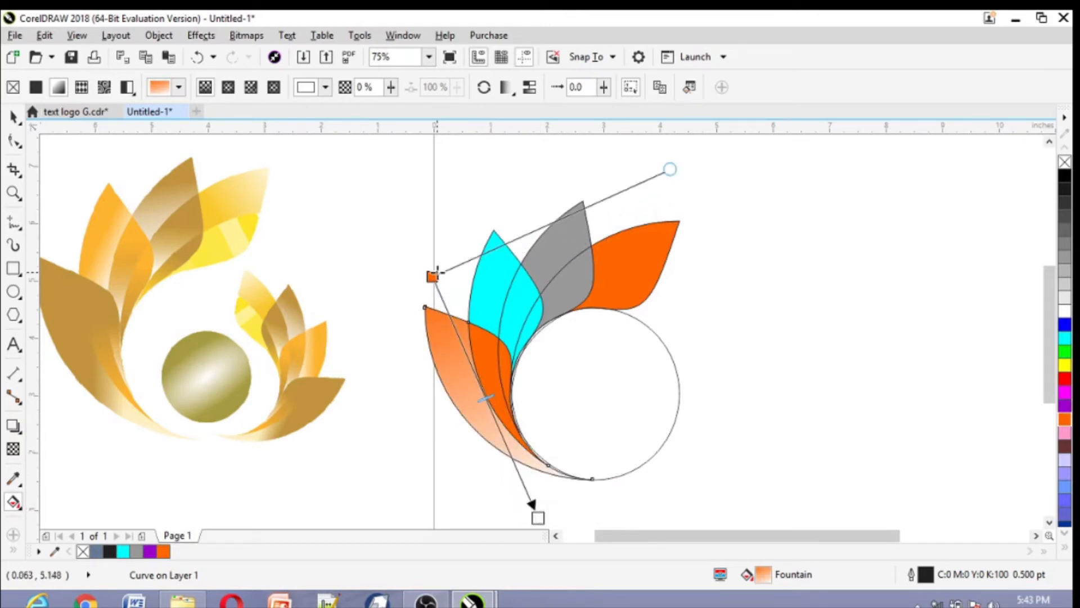
{"action": "left_click_drag", "start_coordinate": [431, 276], "coordinate": [404, 309]}
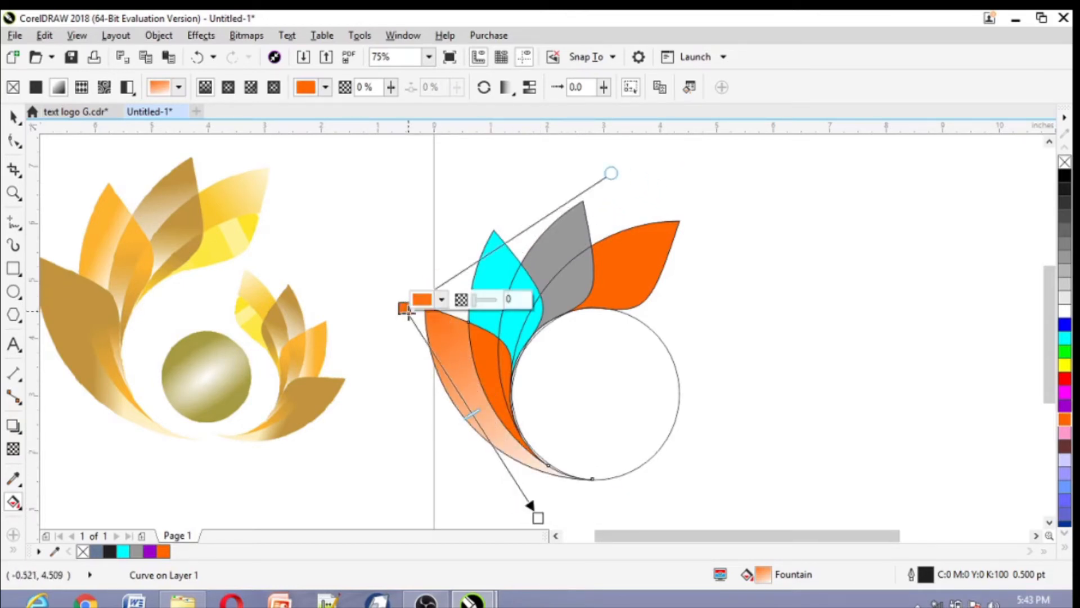
{"action": "left_click_drag", "start_coordinate": [534, 515], "coordinate": [580, 515]}
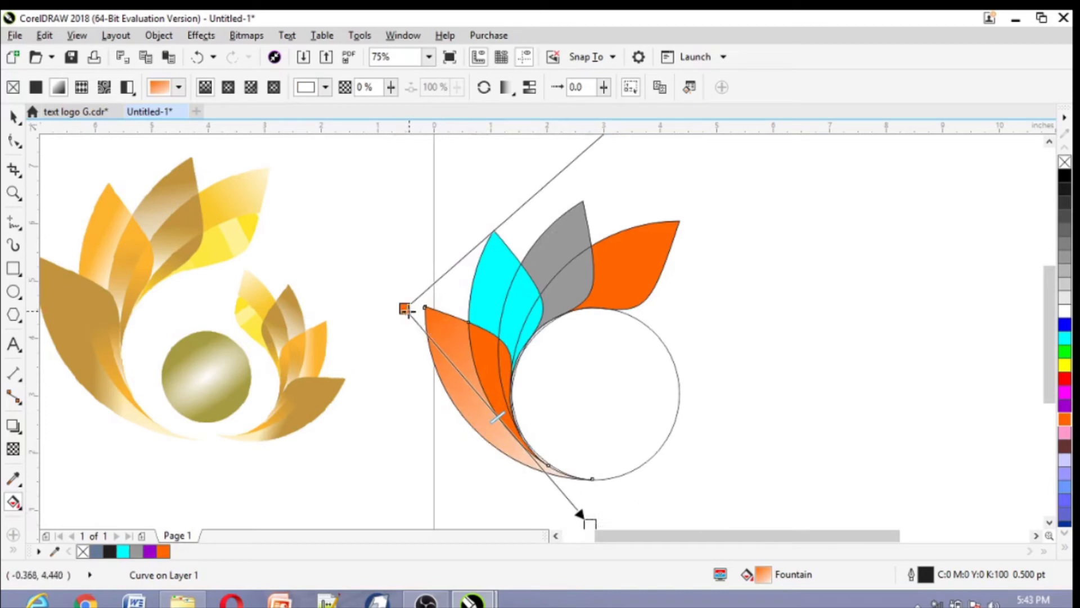
{"action": "left_click_drag", "start_coordinate": [405, 308], "coordinate": [433, 414]}
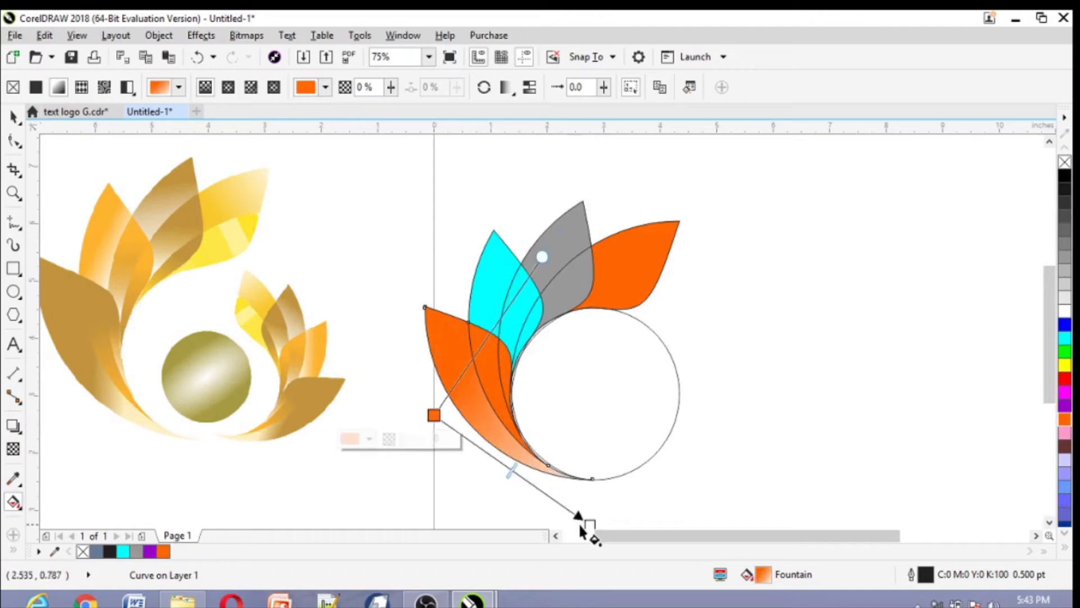
{"action": "mouse_move", "coordinate": [587, 519]}
{"action": "left_mouse_down"}
{"action": "mouse_move", "coordinate": [596, 511]}
{"action": "mouse_move", "coordinate": [592, 522]}
{"action": "left_mouse_up"}
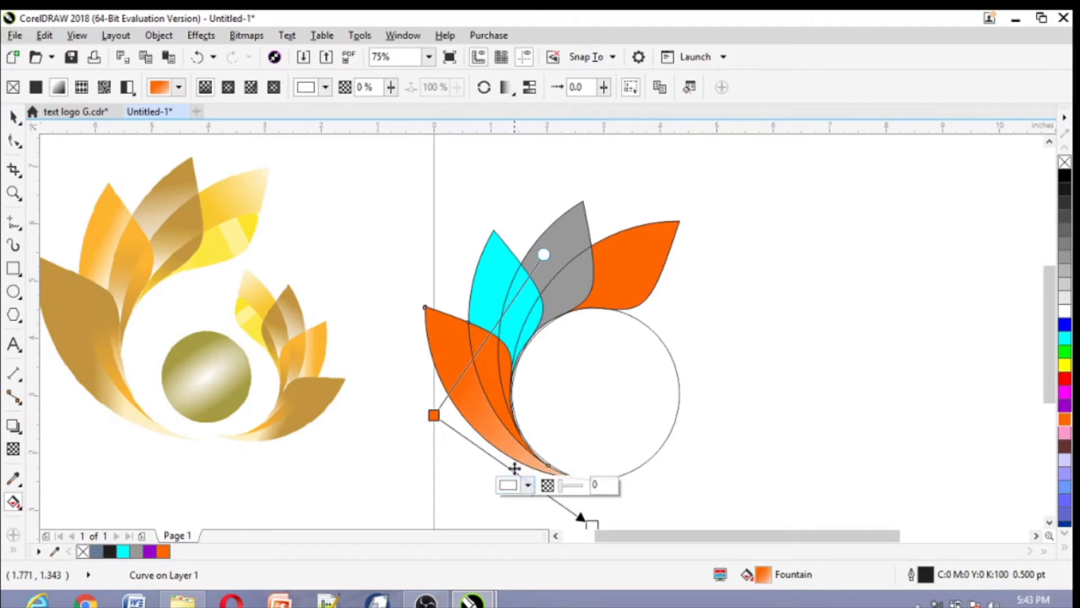
Apply a near-vertical linear fountain fill to the lowest petal's middle section, from orange above to a light orange below.
{"action": "left_click", "coordinate": [483, 371]}
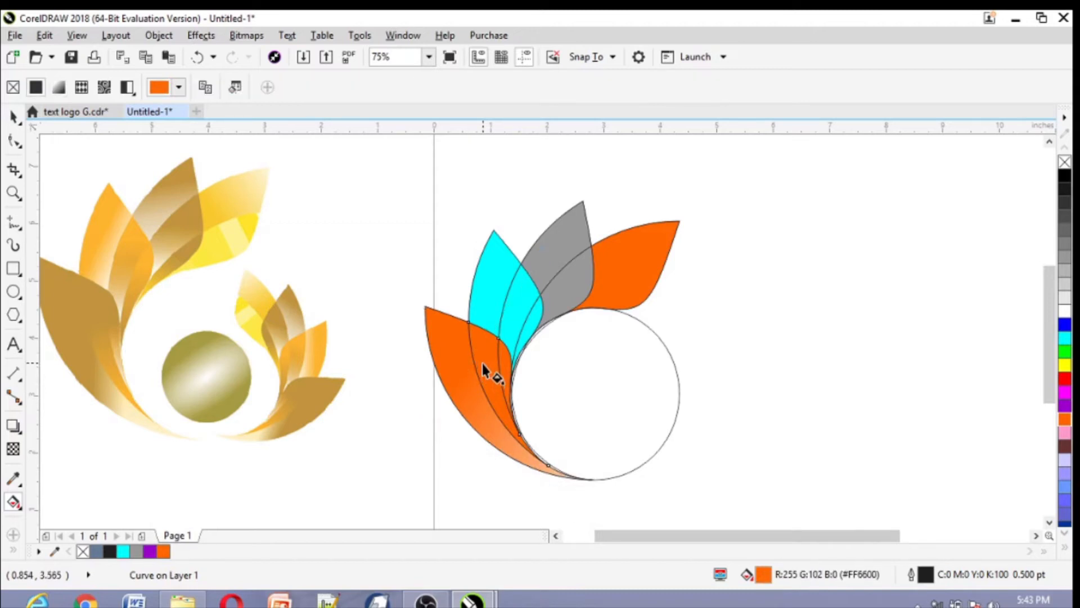
{"action": "left_click_drag", "start_coordinate": [452, 291], "coordinate": [456, 485]}
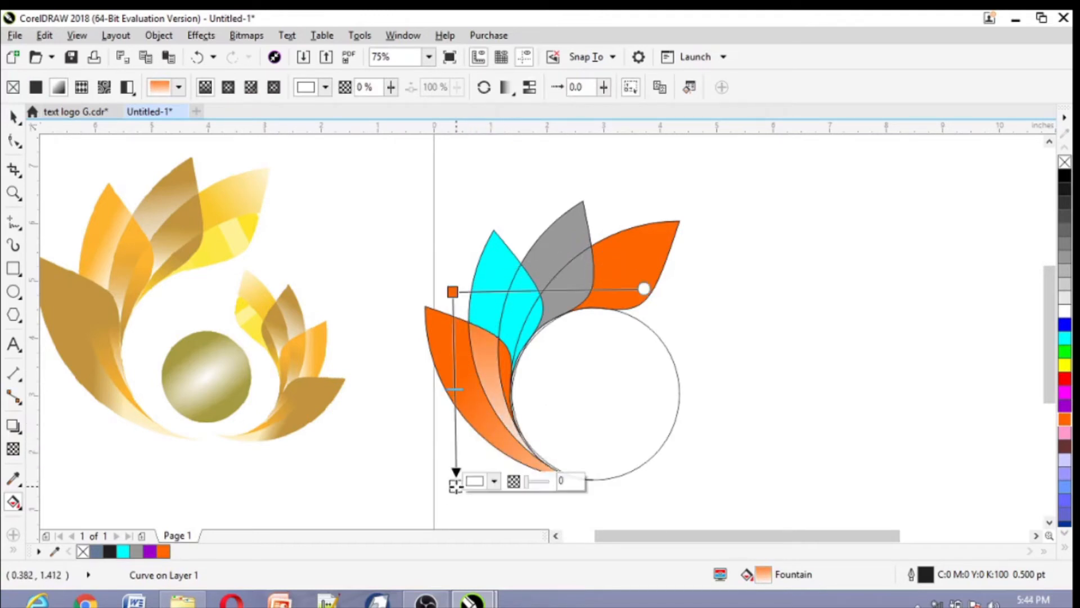
{"action": "left_click_drag", "start_coordinate": [453, 291], "coordinate": [460, 316]}
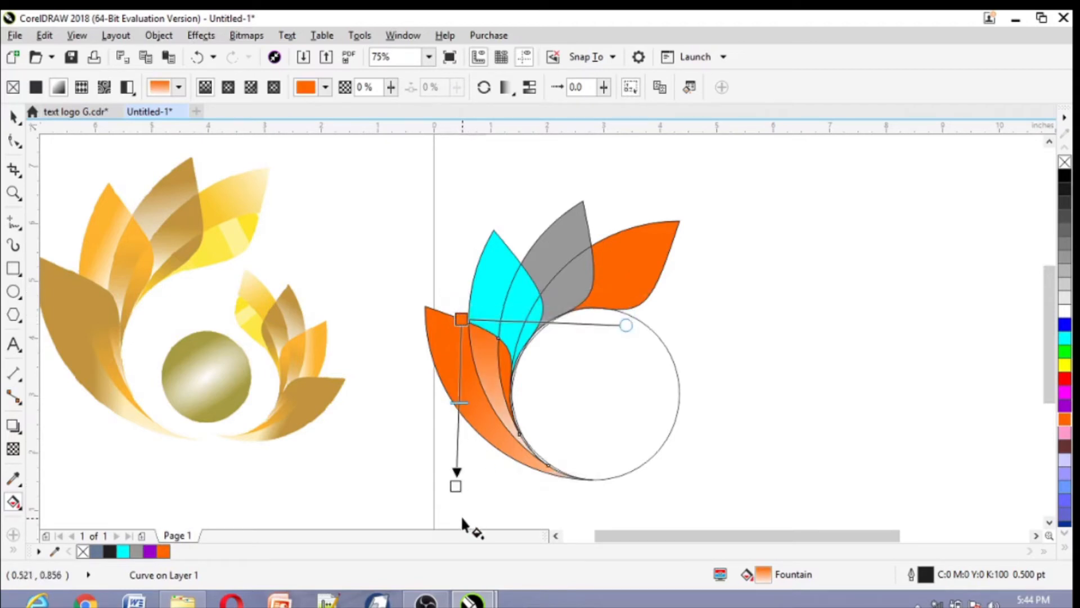
{"action": "left_click", "coordinate": [457, 486]}
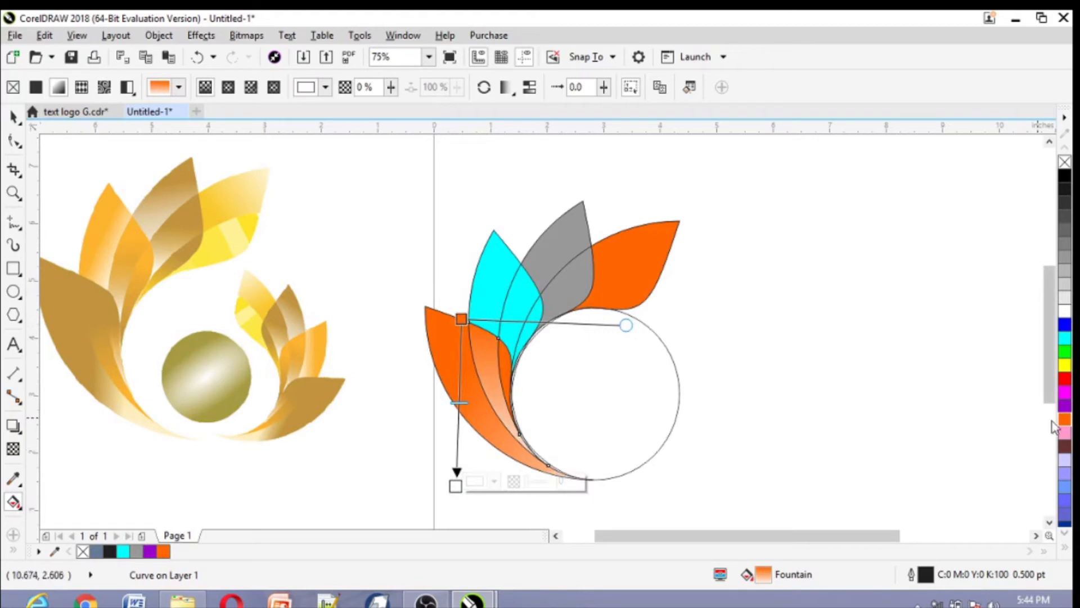
{"action": "left_click", "coordinate": [1069, 424]}
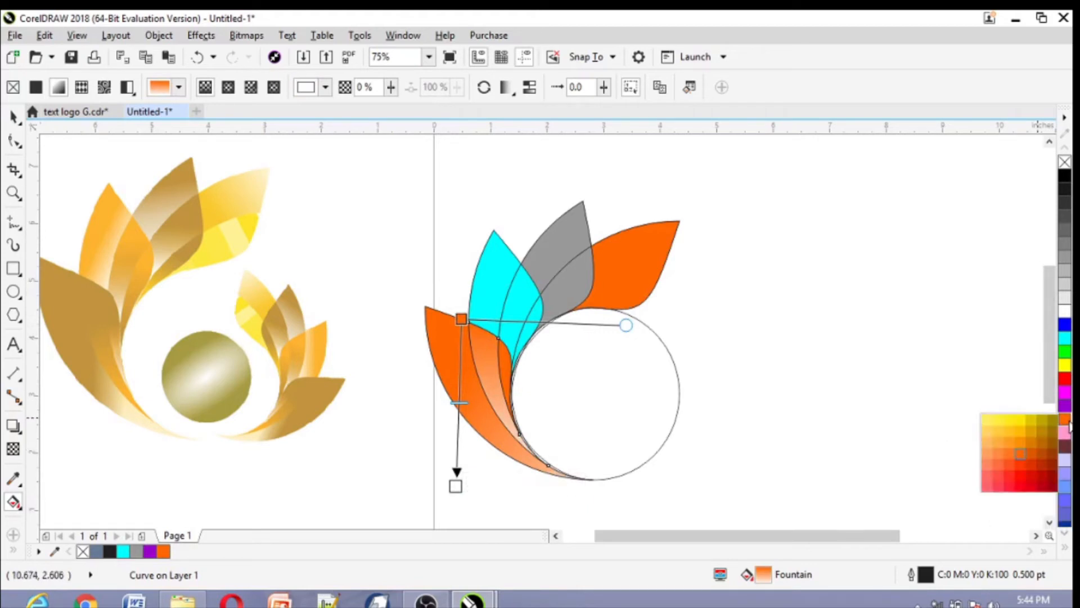
{"action": "left_click", "coordinate": [1010, 457]}
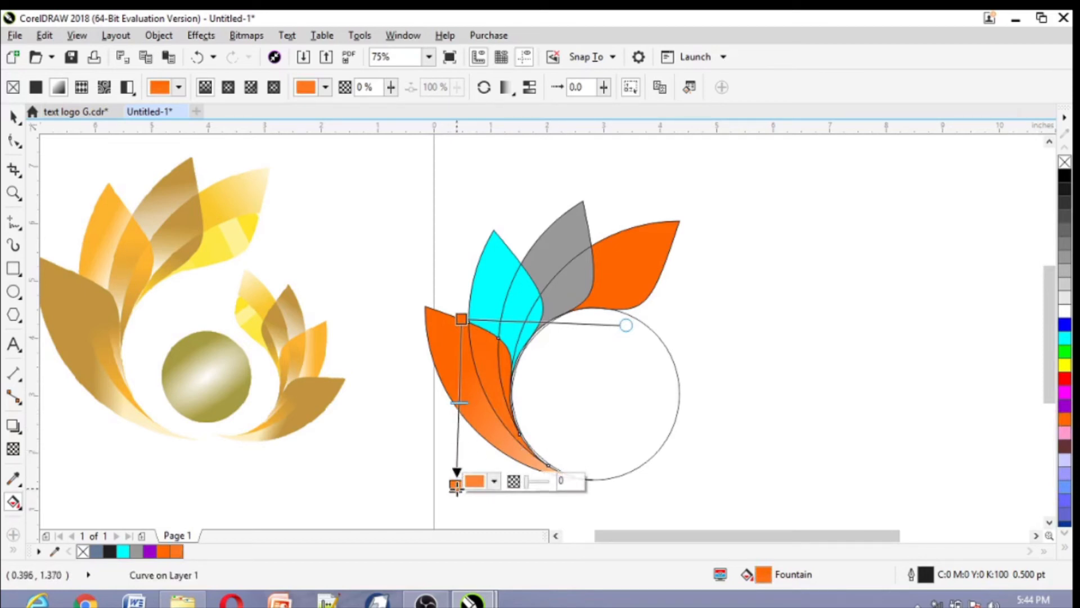
{"action": "left_click", "coordinate": [1064, 425]}
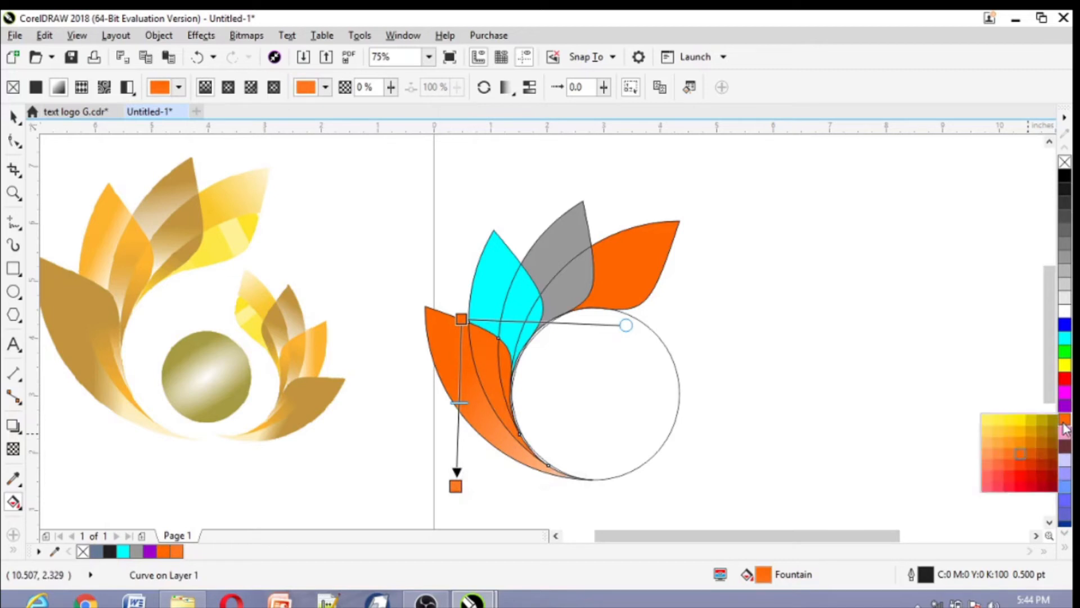
{"action": "left_click", "coordinate": [989, 443]}
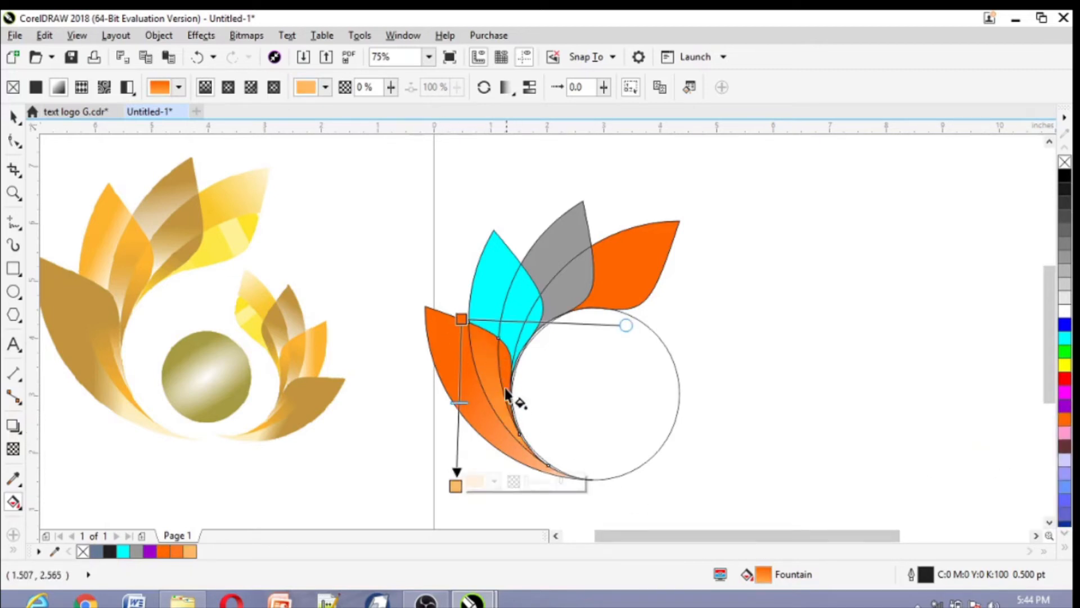
Apply a downward orange-to-white fountain fill to the lowest petal's inner section, with the white end's transparency at 7%.
{"action": "left_click", "coordinate": [505, 367]}
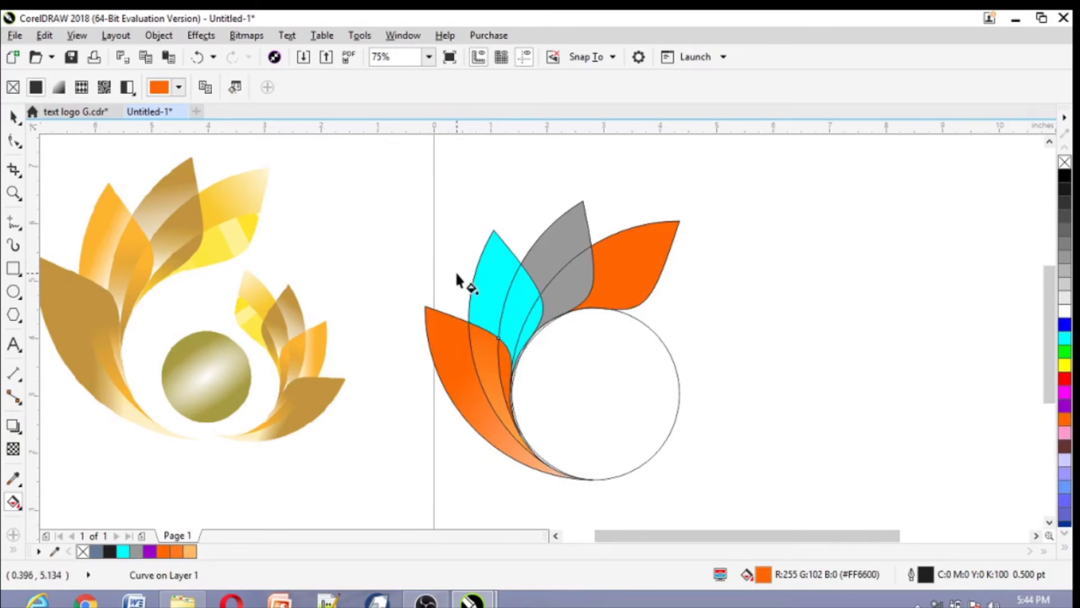
{"action": "left_click_drag", "start_coordinate": [456, 272], "coordinate": [489, 485]}
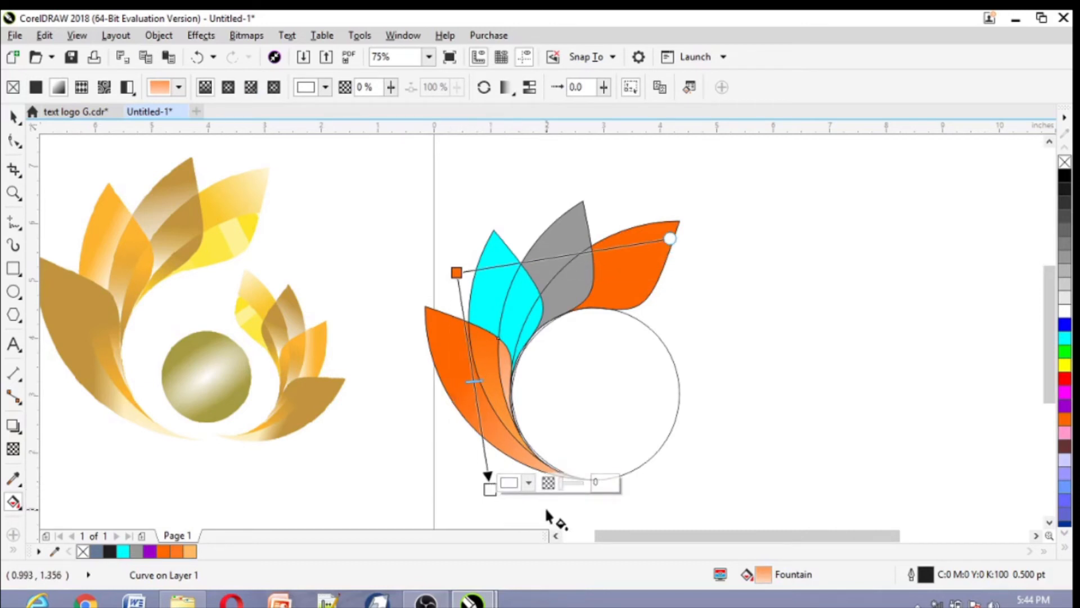
{"action": "left_click", "coordinate": [575, 484]}
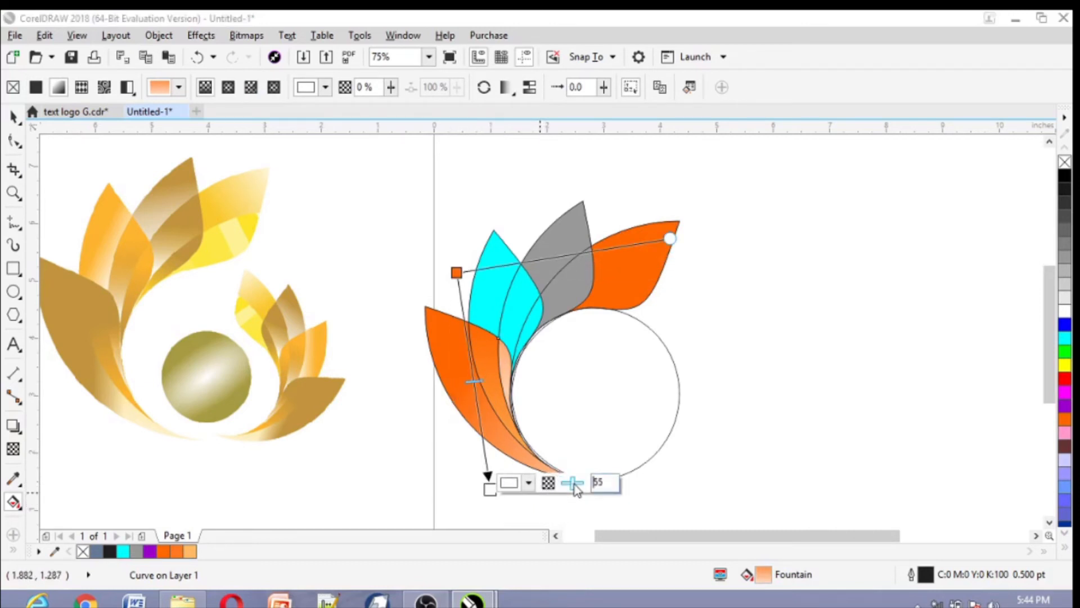
{"action": "left_click", "coordinate": [563, 483]}
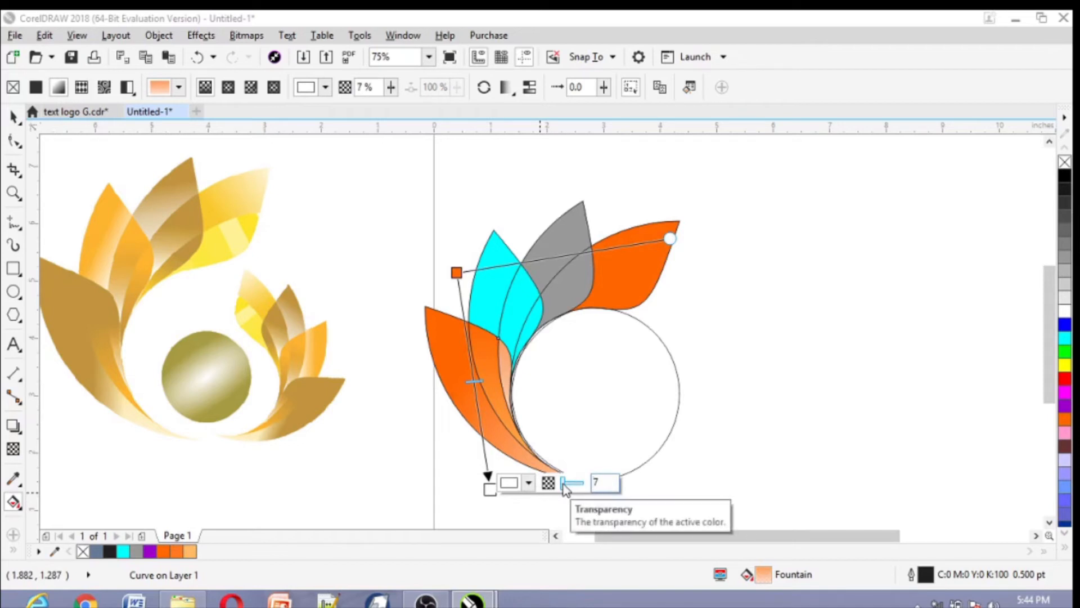
Recolour the second petal's cyan outer section yellow (#FFE241) using a shade of yellow.
{"action": "left_click", "coordinate": [13, 116]}
{"action": "left_click", "coordinate": [494, 282]}
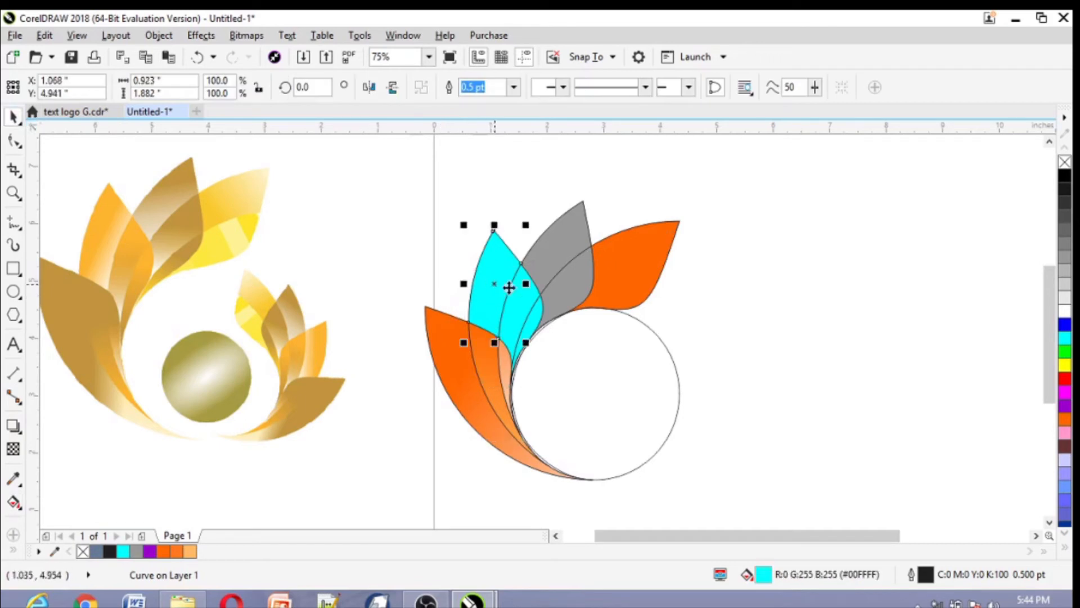
{"action": "left_click", "coordinate": [1068, 366]}
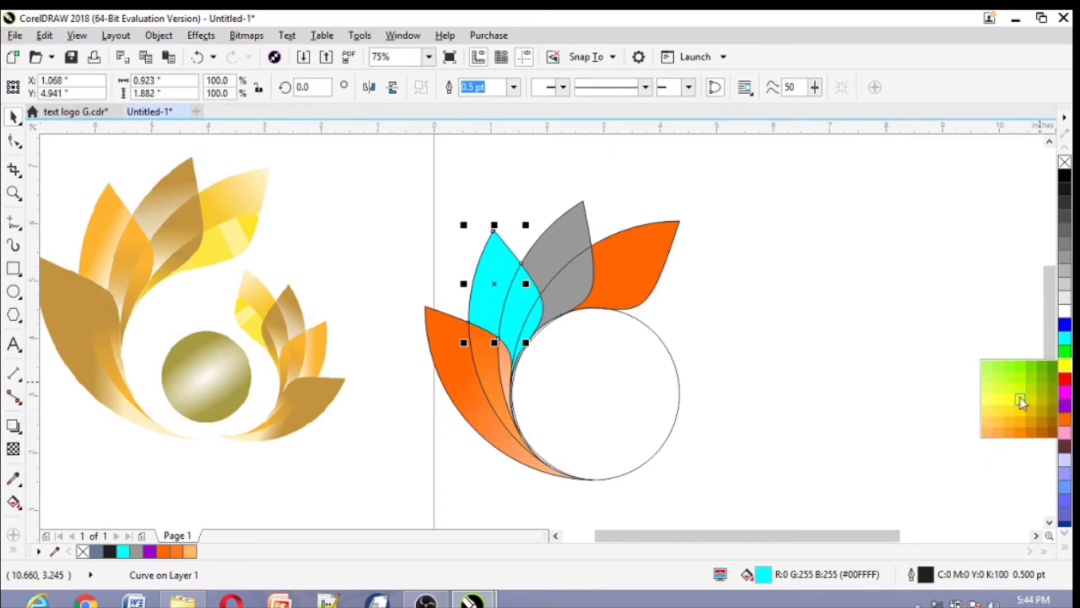
{"action": "left_click", "coordinate": [999, 417]}
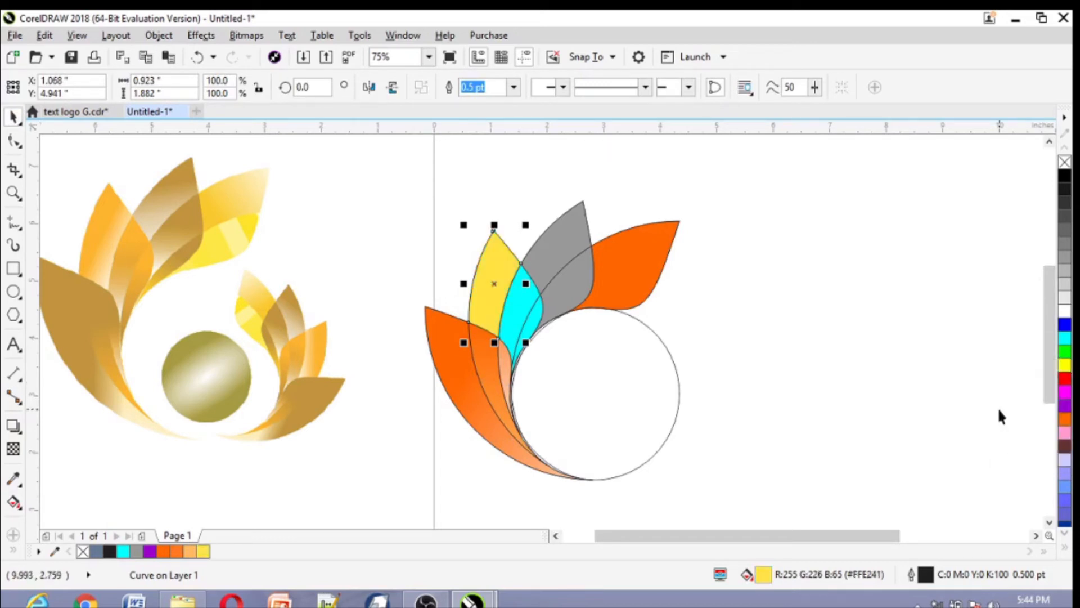
Sample the yellow from the second petal's outer section and apply it to that petal's middle and inner cyan sections.
{"action": "left_click", "coordinate": [520, 299]}
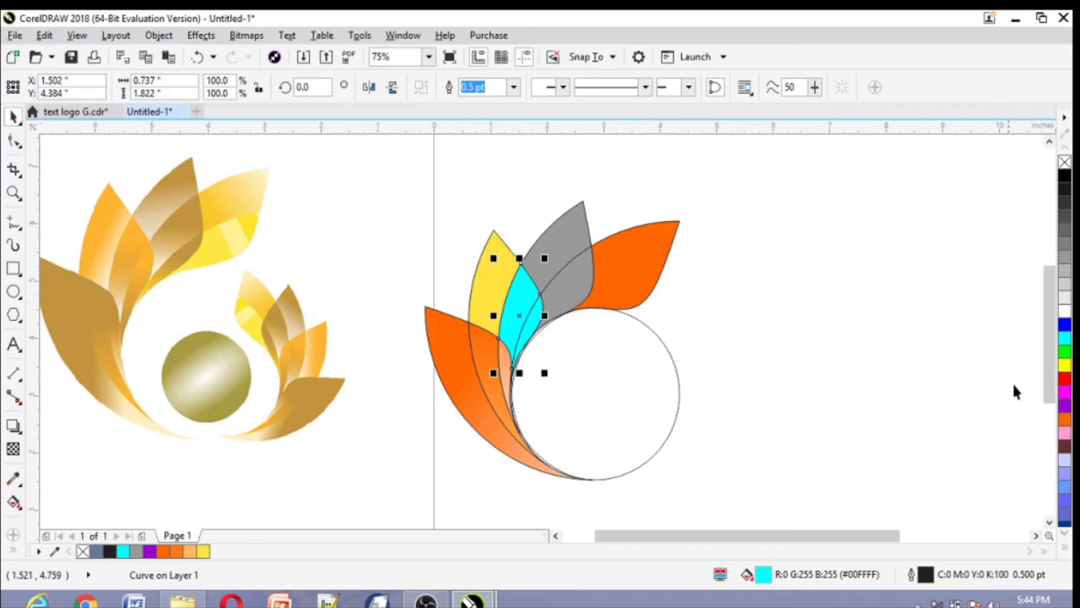
{"action": "left_click", "coordinate": [259, 470]}
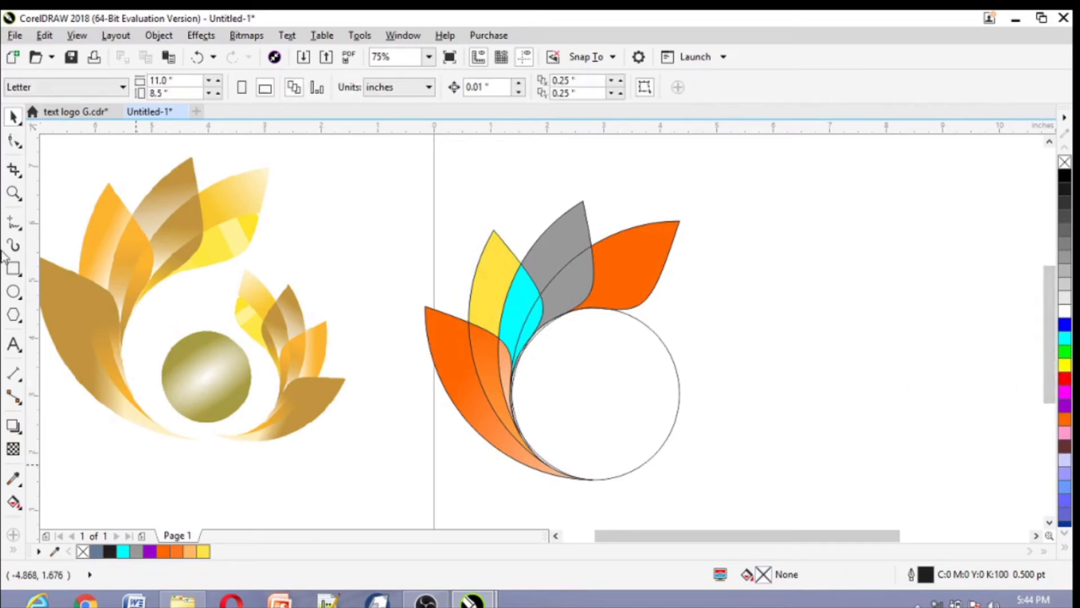
{"action": "left_click", "coordinate": [14, 478]}
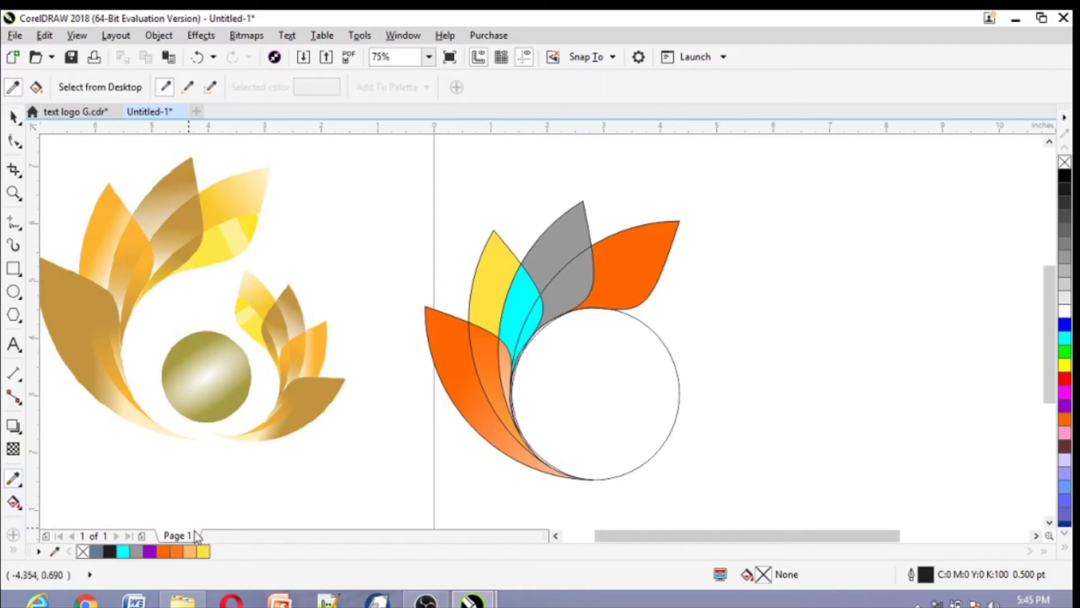
{"action": "left_click", "coordinate": [506, 253]}
{"action": "left_click", "coordinate": [520, 312]}
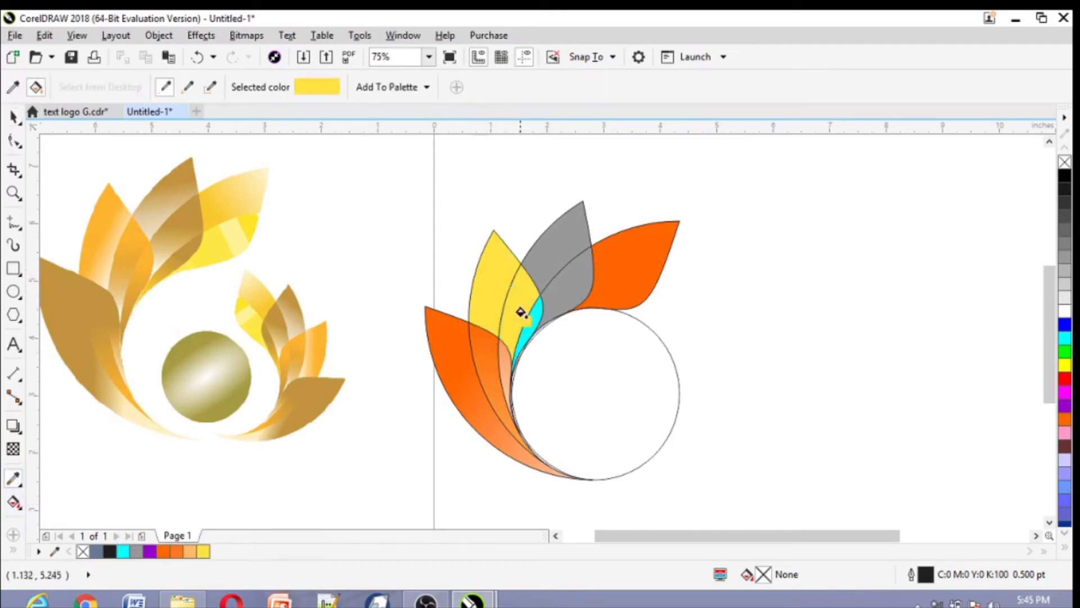
{"action": "scroll", "coordinate": [524, 314], "scroll_direction": "up", "scroll_amount": 3}
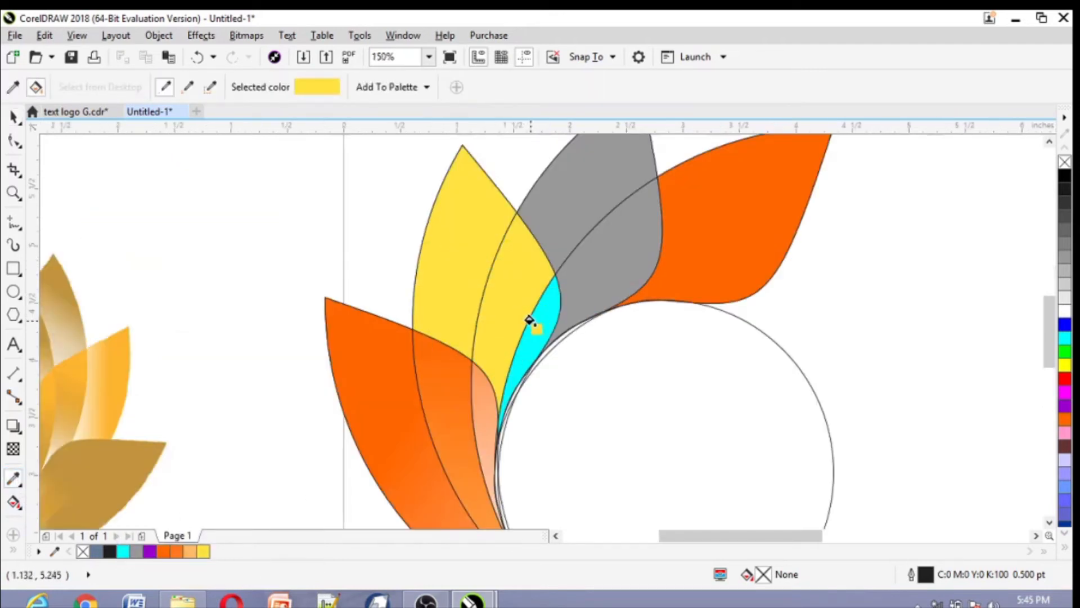
{"action": "left_click", "coordinate": [525, 317]}
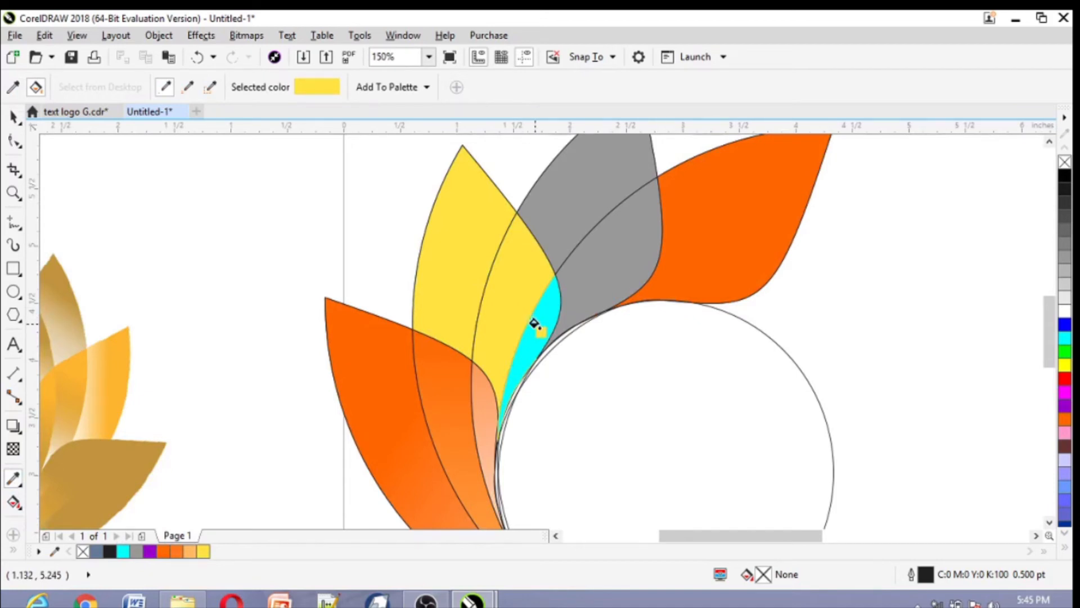
{"action": "left_click", "coordinate": [534, 323]}
{"action": "scroll", "coordinate": [514, 325], "scroll_direction": "down", "scroll_amount": 6}
{"action": "scroll", "coordinate": [445, 362], "scroll_direction": "up", "scroll_amount": 3}
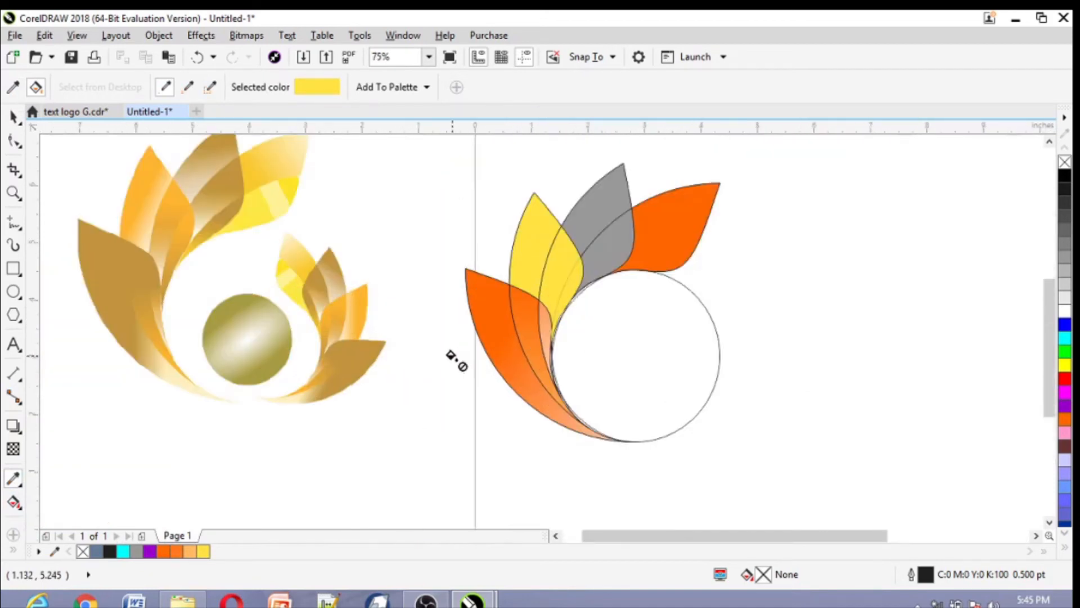
Apply a diagonal linear fountain fill to the second petal's outer section, from yellow near the tip to white beyond its lower outer edge.
{"action": "left_click", "coordinate": [14, 116]}
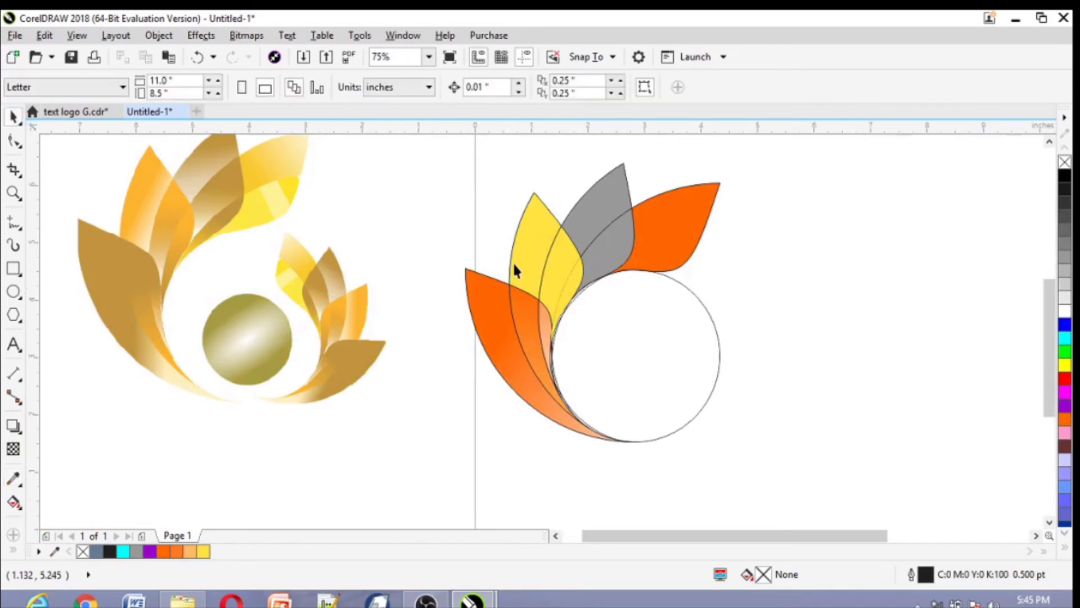
{"action": "left_click", "coordinate": [530, 253]}
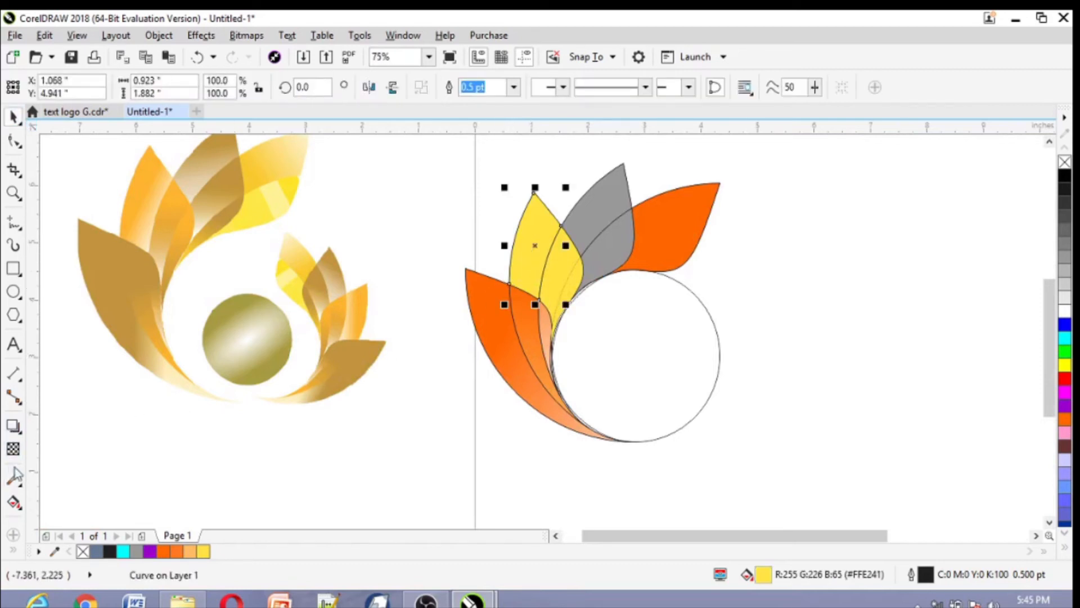
{"action": "left_click", "coordinate": [14, 502]}
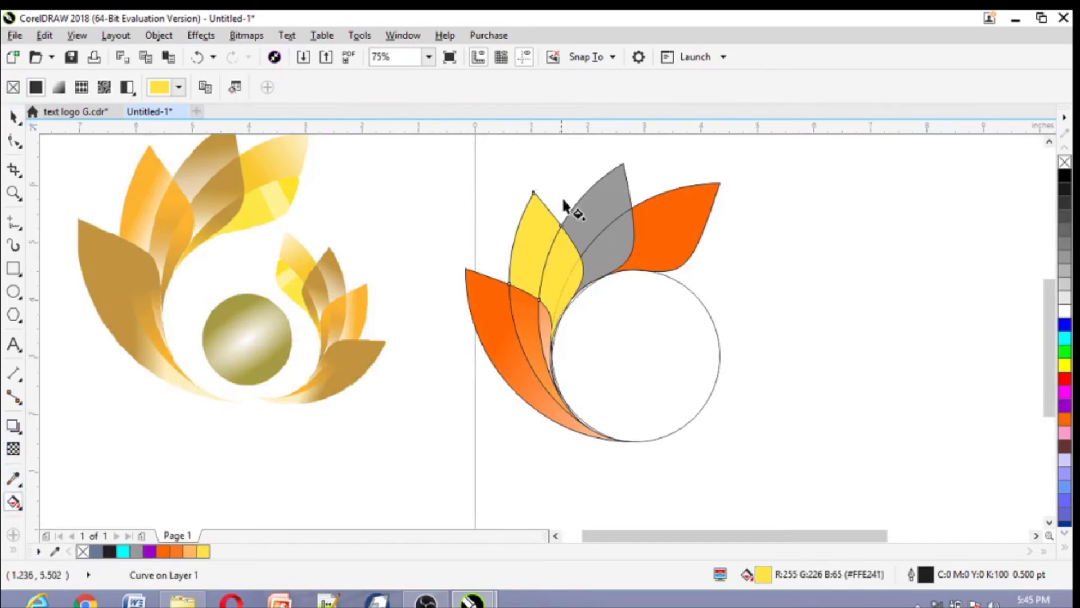
{"action": "left_click_drag", "start_coordinate": [569, 164], "coordinate": [491, 262]}
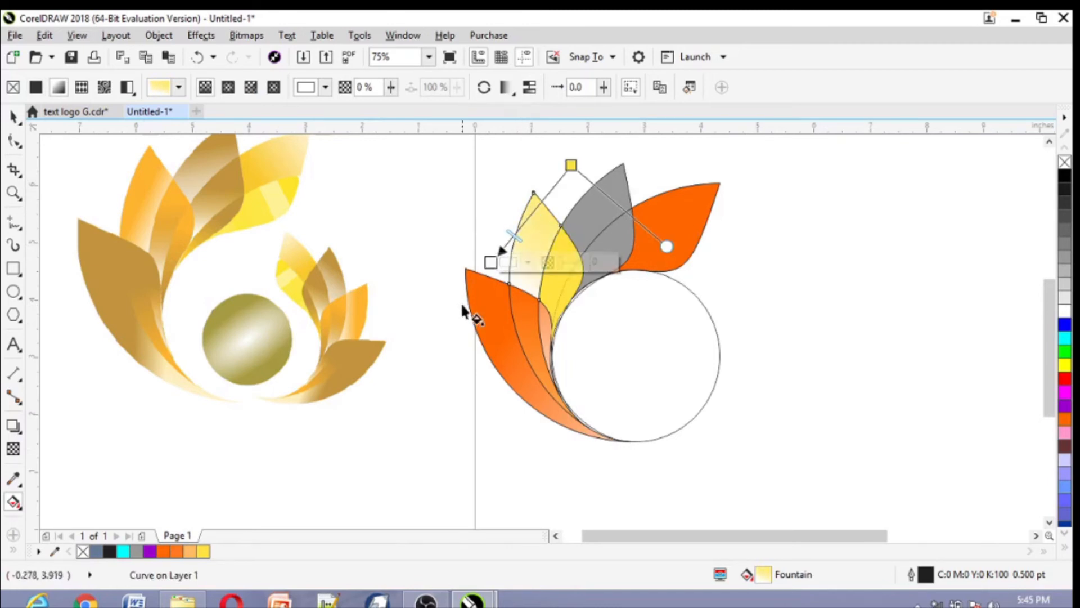
{"action": "left_click_drag", "start_coordinate": [571, 165], "coordinate": [548, 209]}
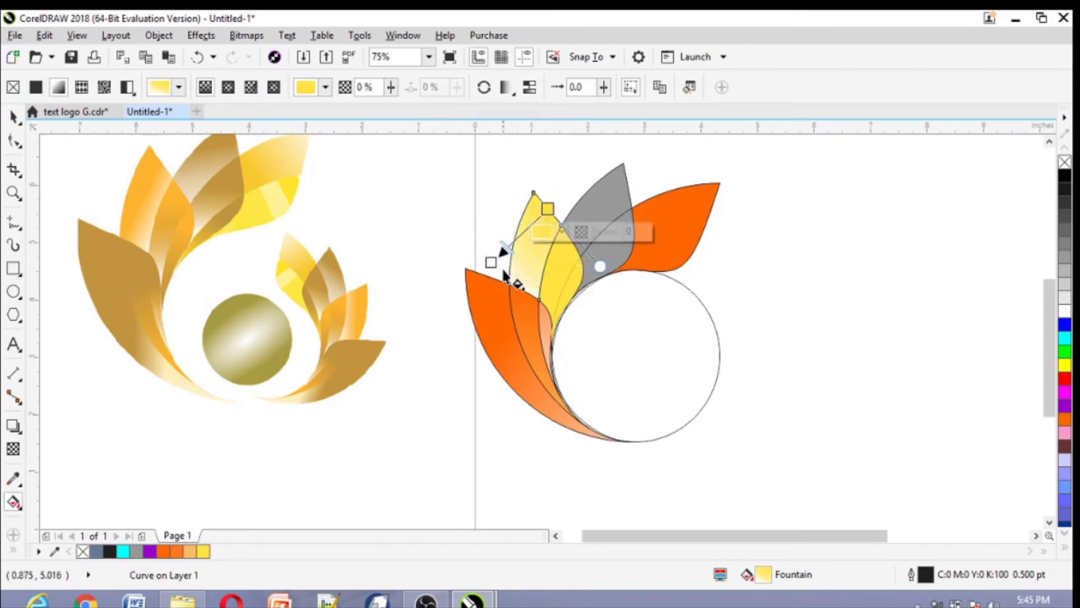
{"action": "left_click_drag", "start_coordinate": [502, 252], "coordinate": [496, 291]}
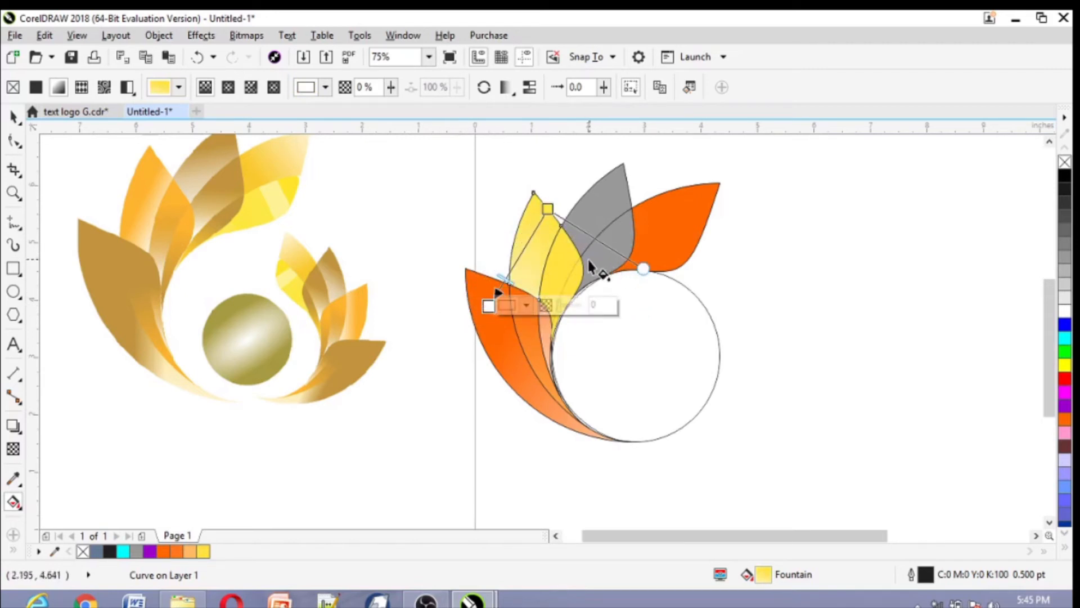
Copy the yellow-to-white fountain fill from the second petal's outer section to its middle and inner sections.
{"action": "left_click", "coordinate": [568, 271]}
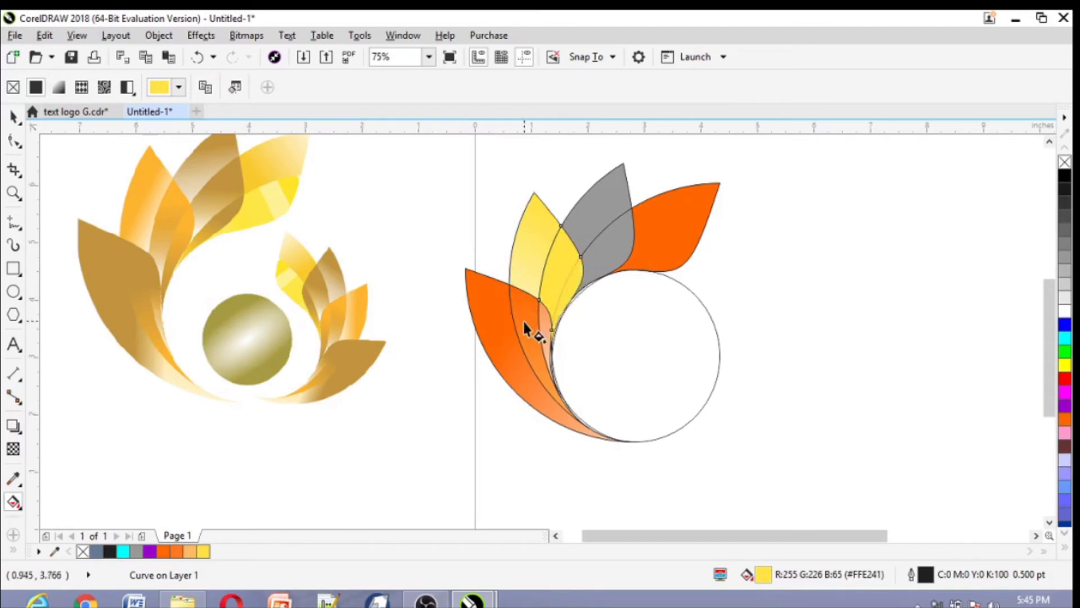
{"action": "left_click", "coordinate": [206, 88]}
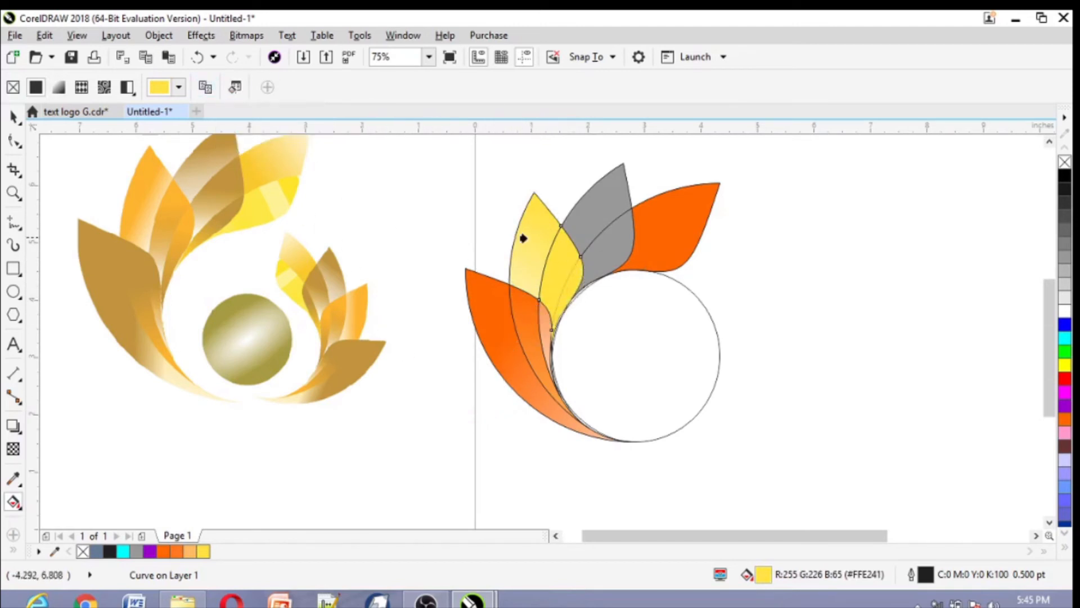
{"action": "left_click", "coordinate": [534, 247]}
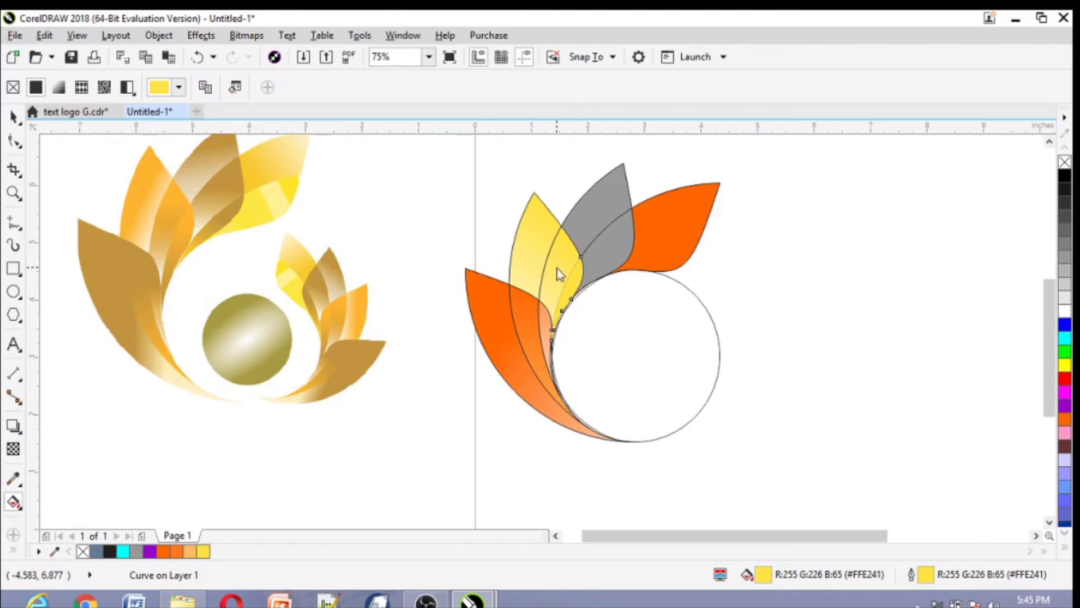
{"action": "left_click", "coordinate": [414, 229]}
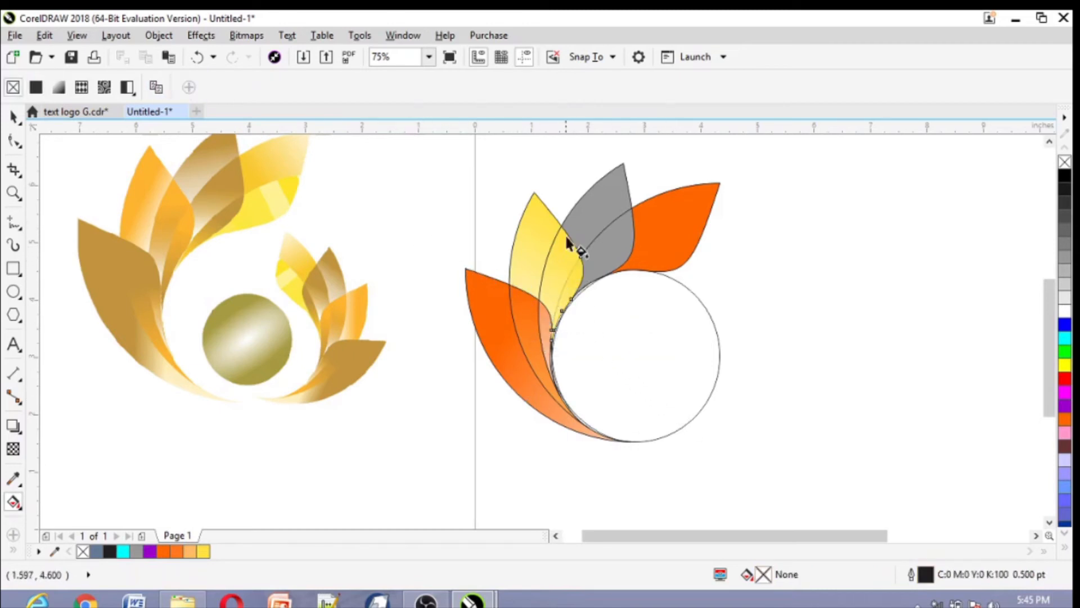
Copy the lowest petal's middle-section fill to the third petal's outer grey section, and its outer-section fill to the inner grey section.
{"action": "left_click", "coordinate": [610, 211]}
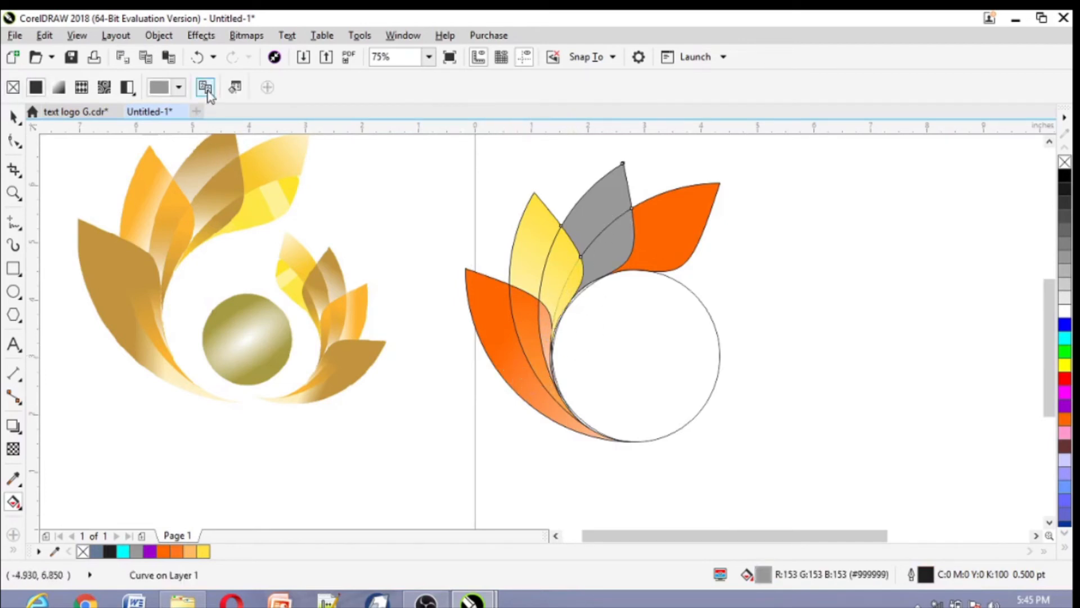
{"action": "left_click", "coordinate": [522, 327]}
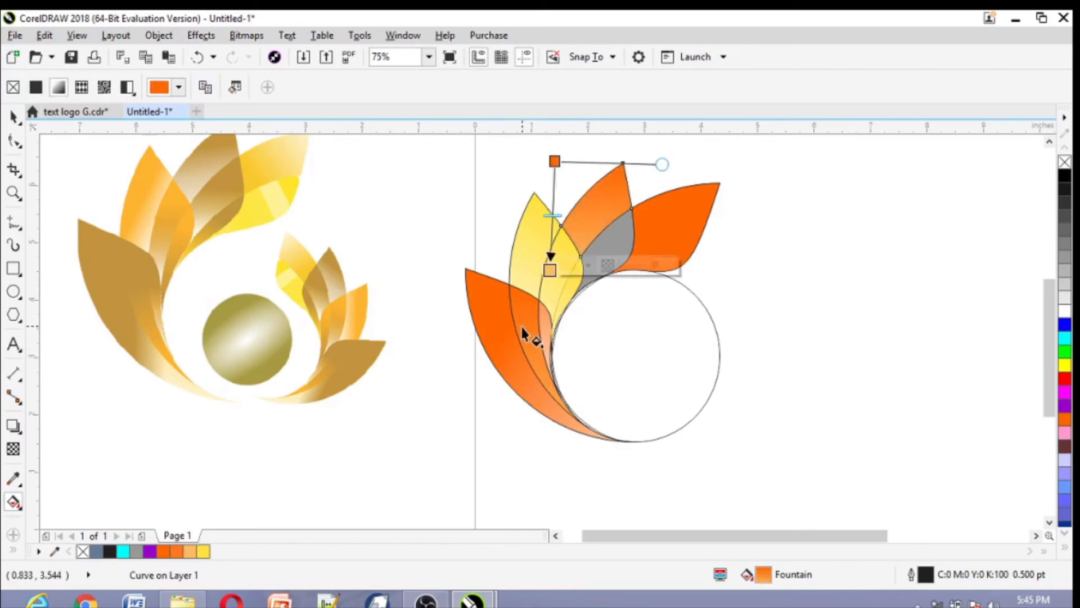
{"action": "left_click", "coordinate": [607, 246]}
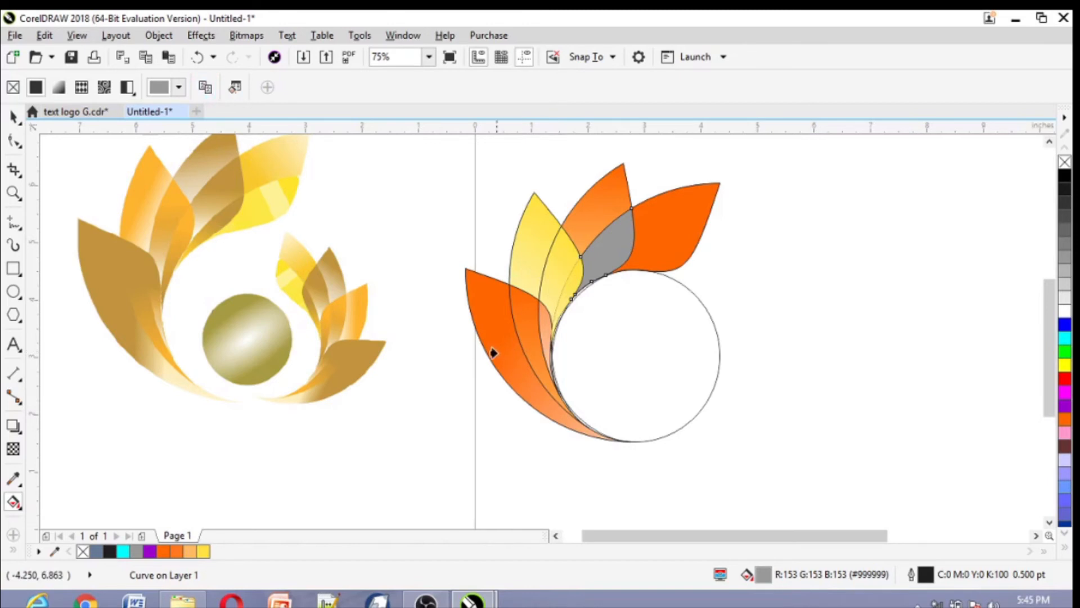
{"action": "left_click", "coordinate": [491, 350]}
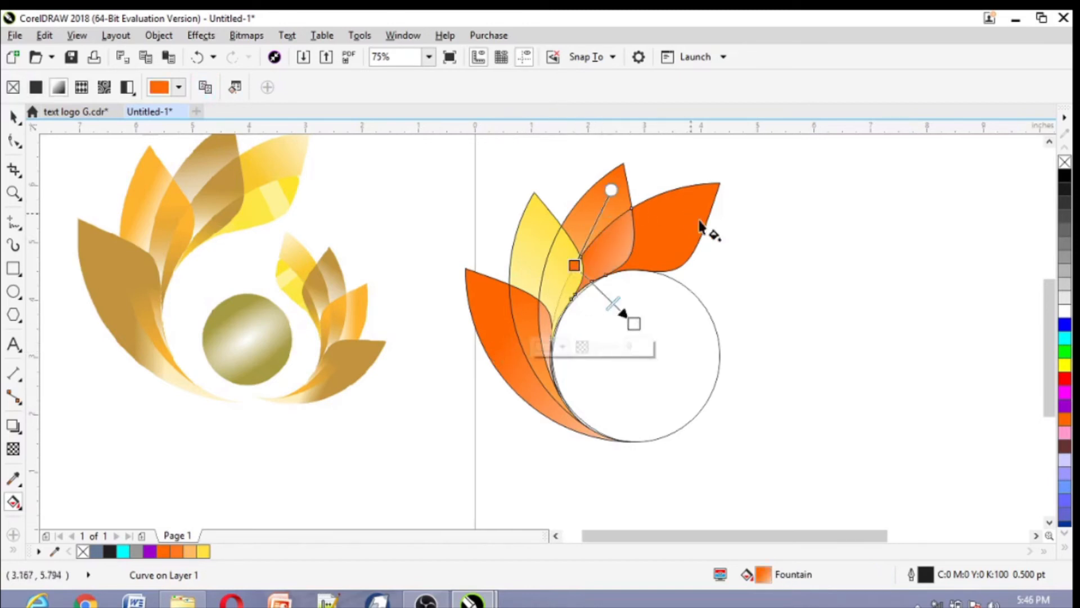
Apply an orange-to-white linear fountain fill to the fourth petal, running downward from above its tip into the circle.
{"action": "left_click", "coordinate": [669, 241]}
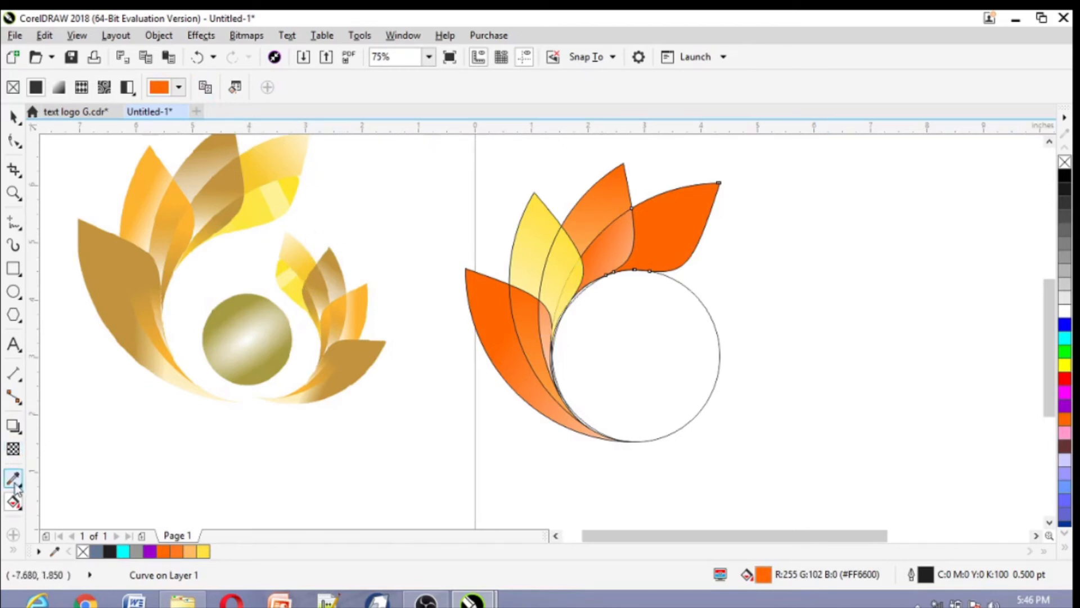
{"action": "left_click", "coordinate": [13, 500]}
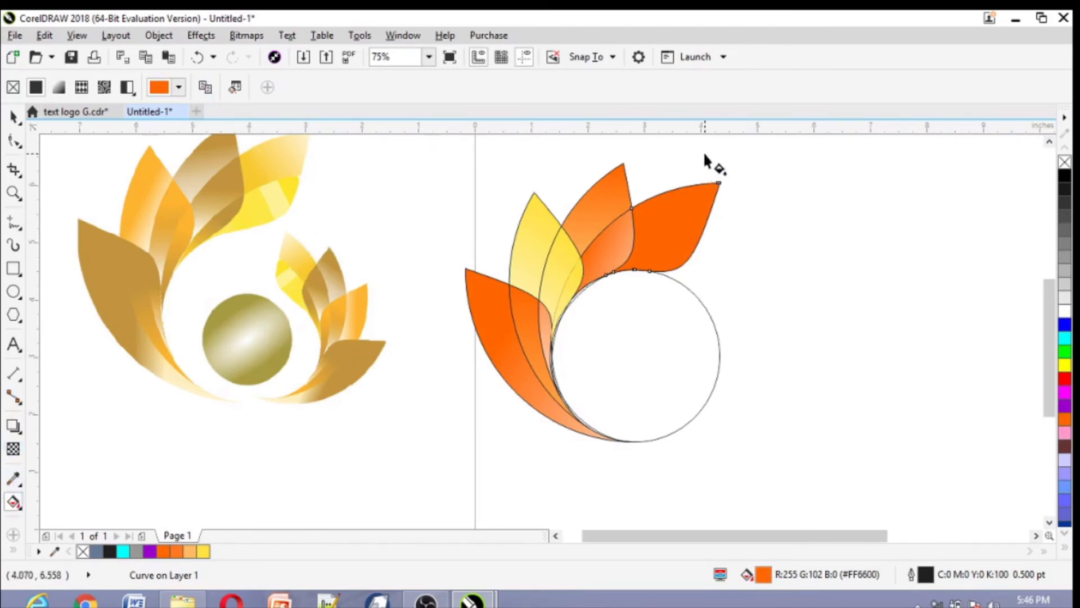
{"action": "left_click_drag", "start_coordinate": [705, 156], "coordinate": [661, 315]}
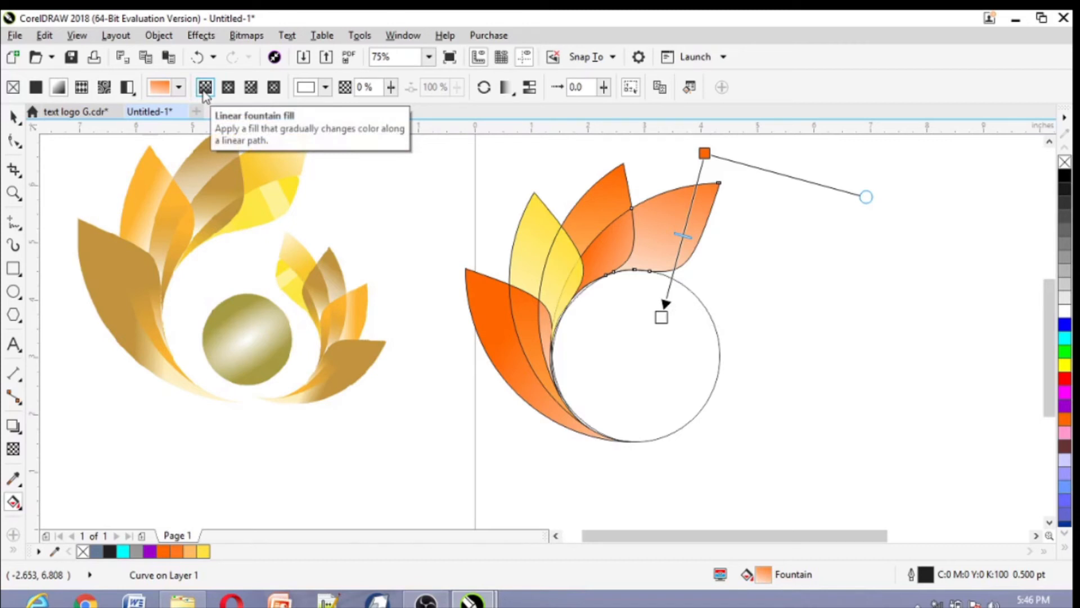
Try the conical type on the fourth petal's fountain fill, settle on rectangular, and shift its white centre directly above the orange end node.
{"action": "left_click", "coordinate": [252, 90]}
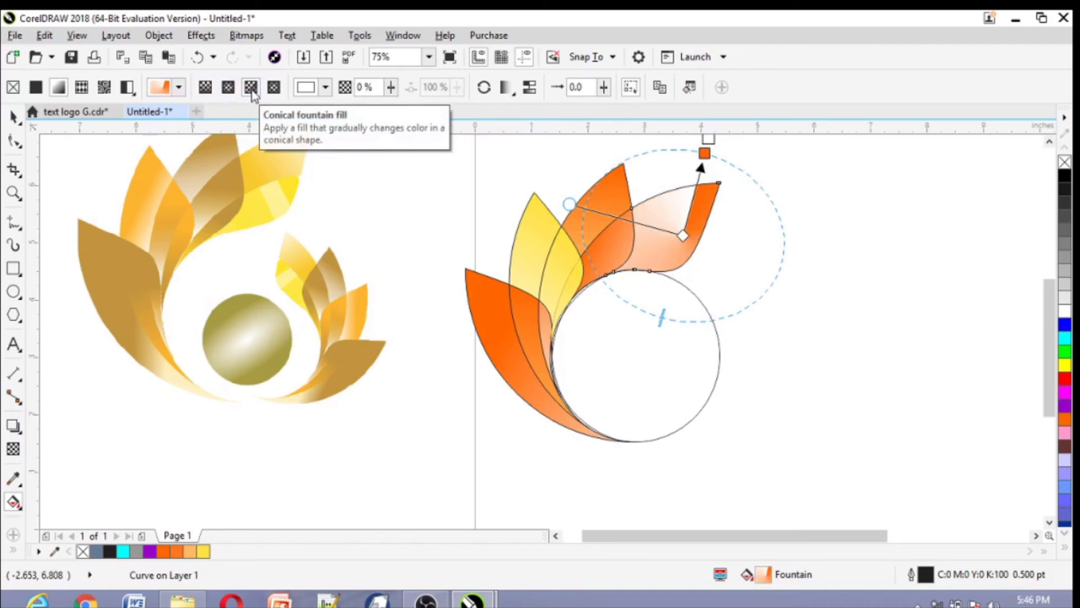
{"action": "left_click", "coordinate": [274, 87]}
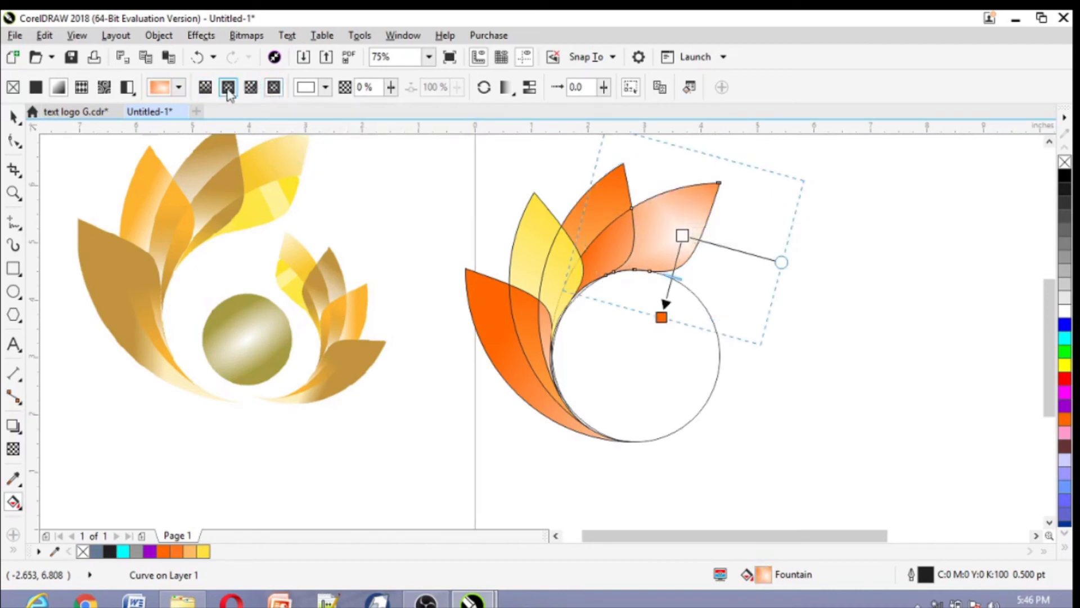
{"action": "left_click", "coordinate": [206, 88]}
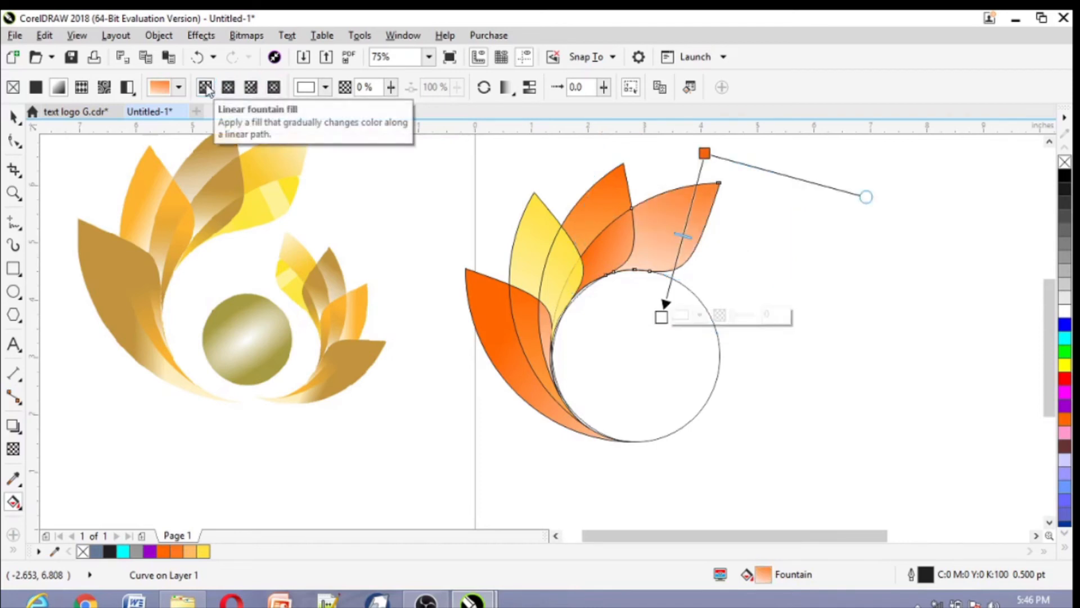
{"action": "left_click", "coordinate": [273, 88]}
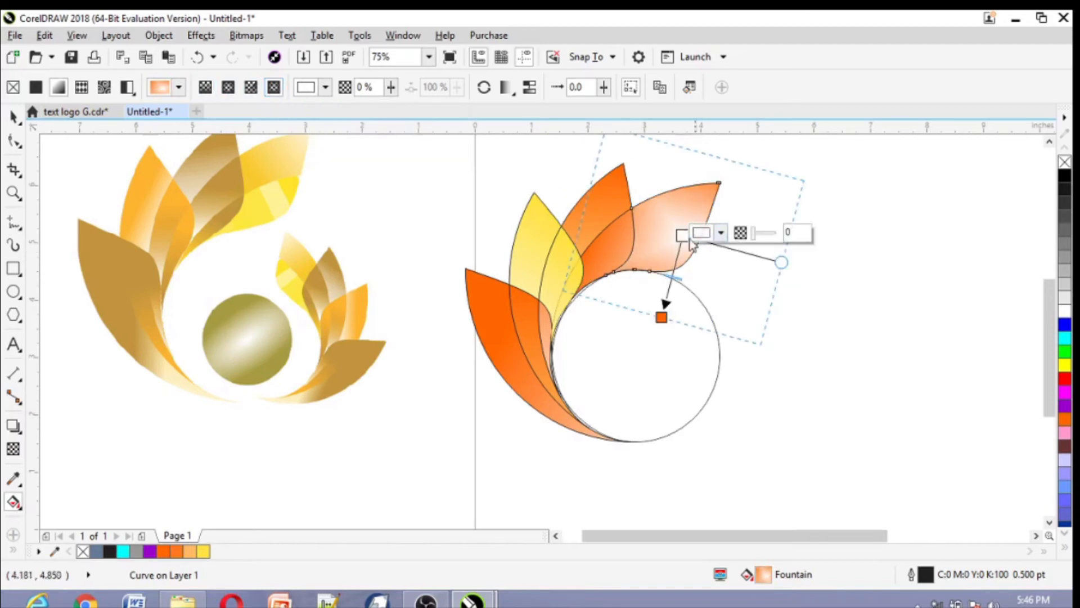
{"action": "mouse_move", "coordinate": [681, 235]}
{"action": "left_mouse_down"}
{"action": "mouse_move", "coordinate": [654, 188]}
{"action": "mouse_move", "coordinate": [662, 228]}
{"action": "left_mouse_up"}
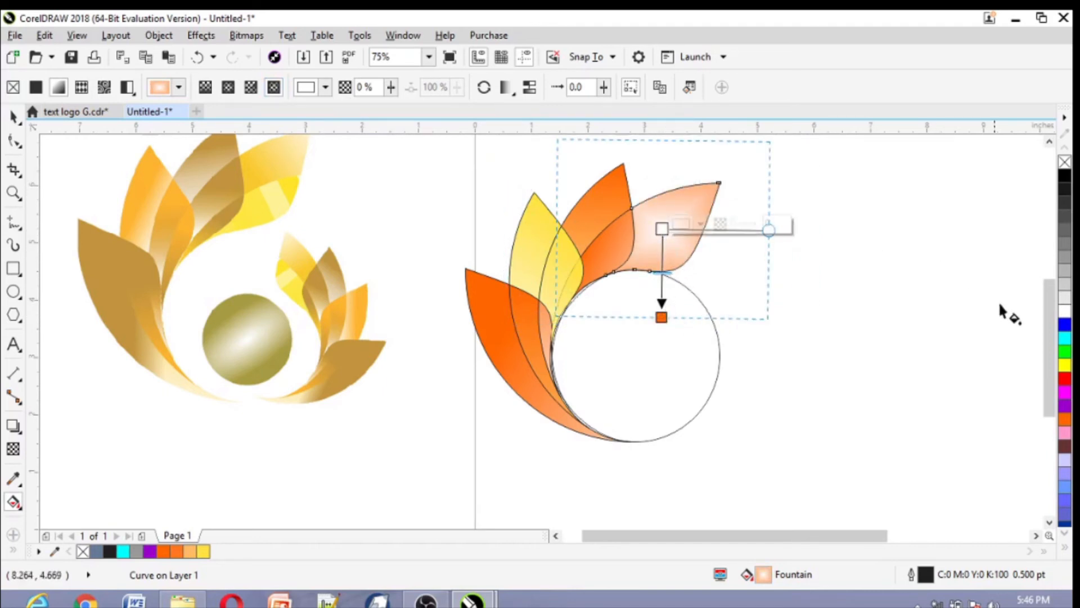
Try brown, dark orange and light orange as the centre colour of the fourth petal's rectangular fountain fill.
{"action": "left_click", "coordinate": [1064, 383]}
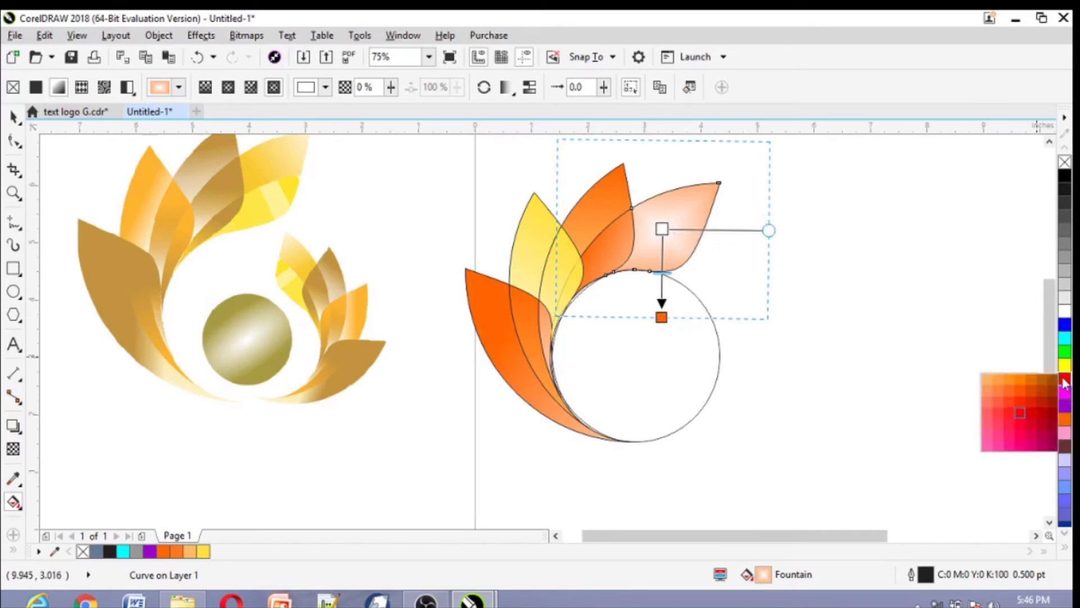
{"action": "left_click", "coordinate": [1039, 382]}
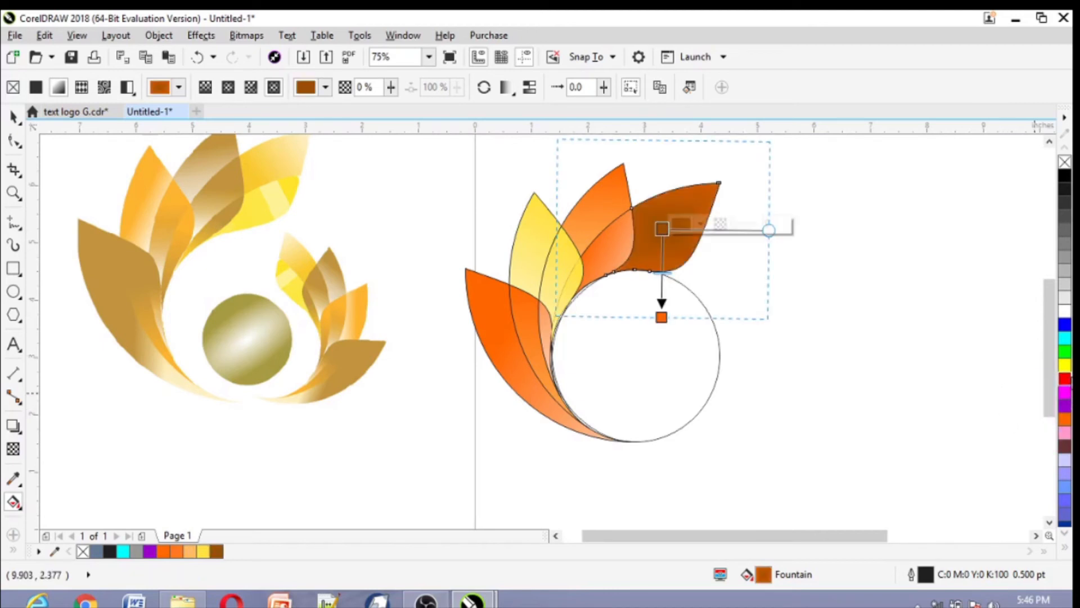
{"action": "left_click", "coordinate": [1065, 383]}
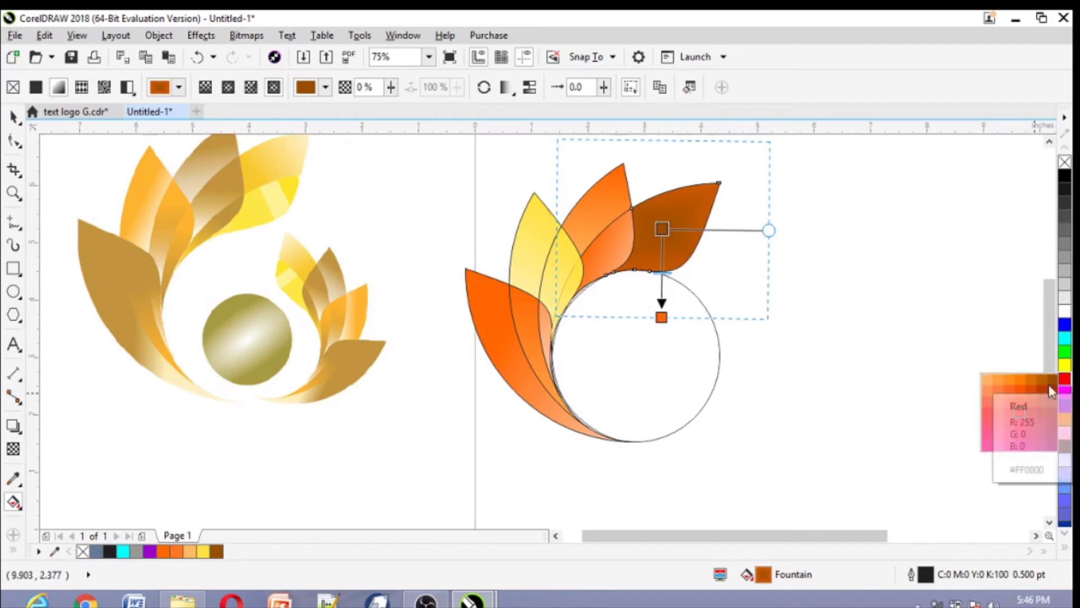
{"action": "left_click", "coordinate": [1027, 396]}
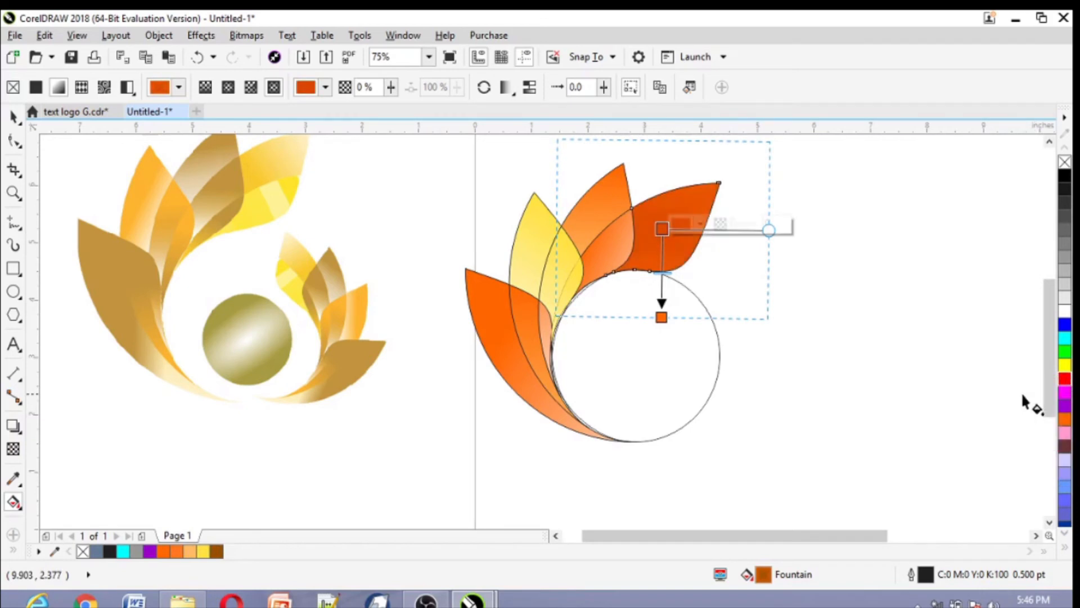
{"action": "left_click", "coordinate": [1065, 382]}
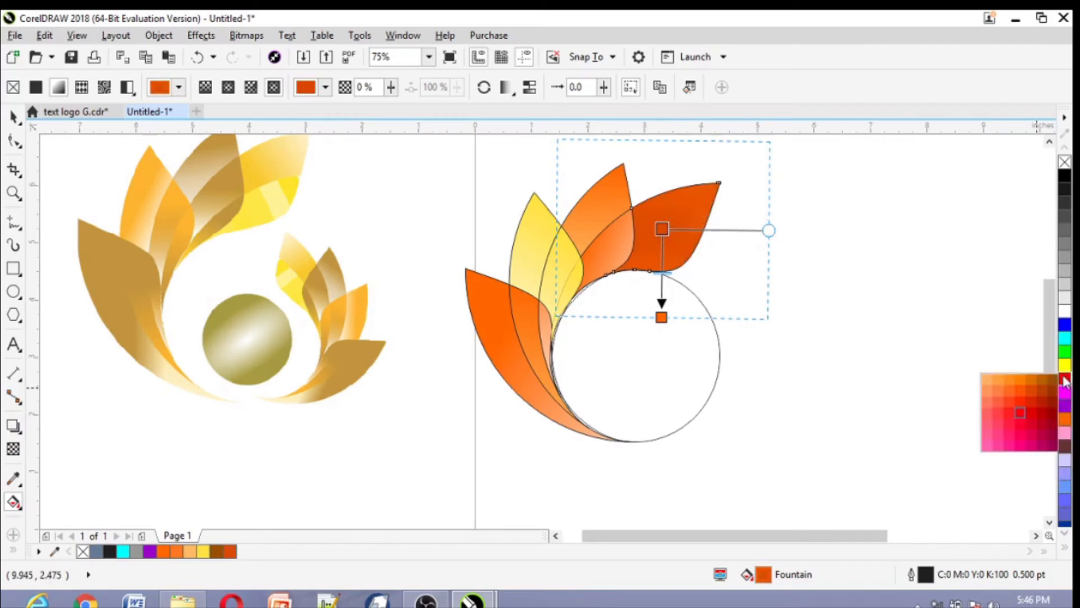
{"action": "left_click", "coordinate": [986, 393]}
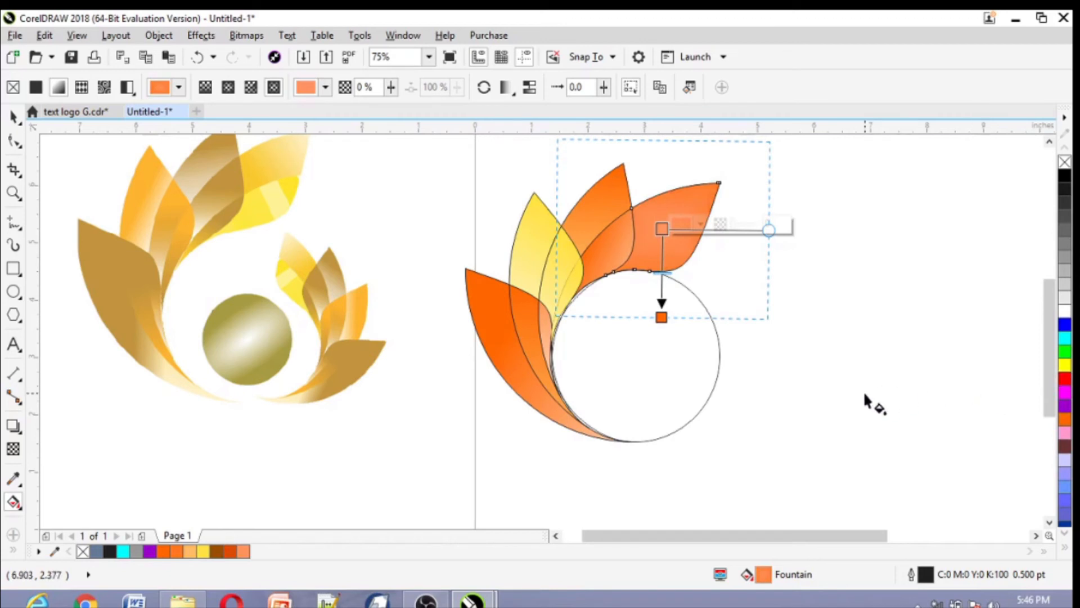
Shorten the fourth petal's fountain fill by moving its orange end node closer to the centre, and recolour the centre node golden yellow.
{"action": "left_click_drag", "start_coordinate": [661, 317], "coordinate": [653, 298]}
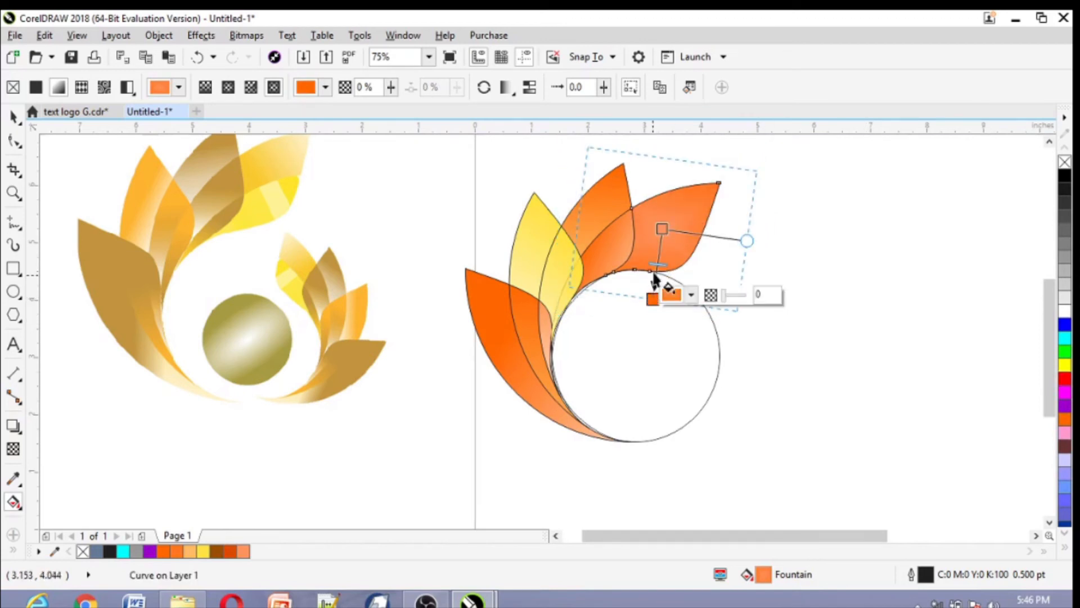
{"action": "left_click", "coordinate": [662, 228]}
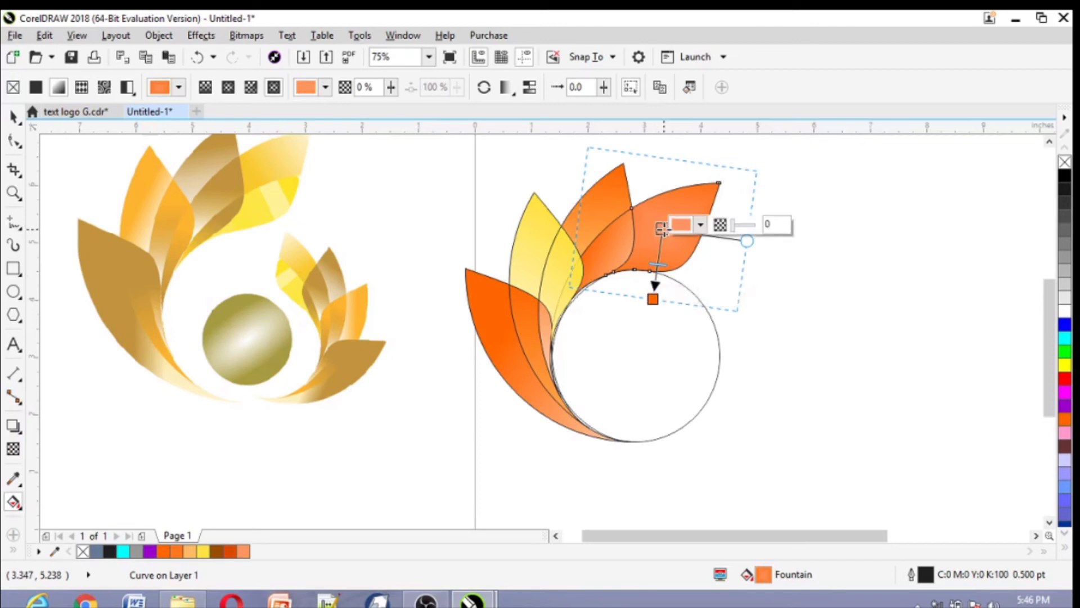
{"action": "left_click", "coordinate": [1063, 419]}
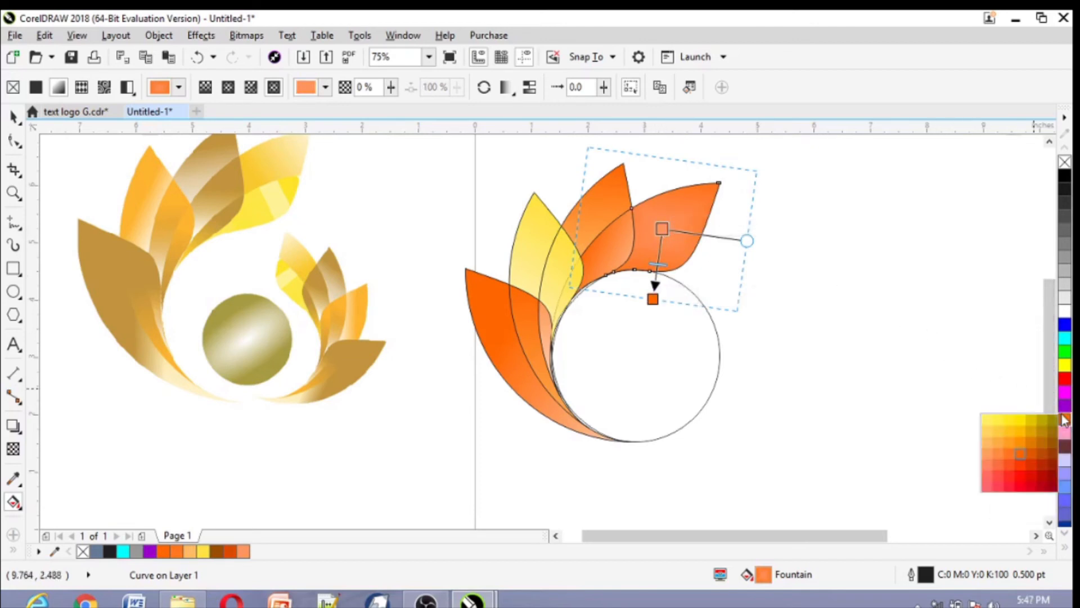
{"action": "left_click", "coordinate": [1007, 432]}
{"action": "left_click", "coordinate": [782, 388]}
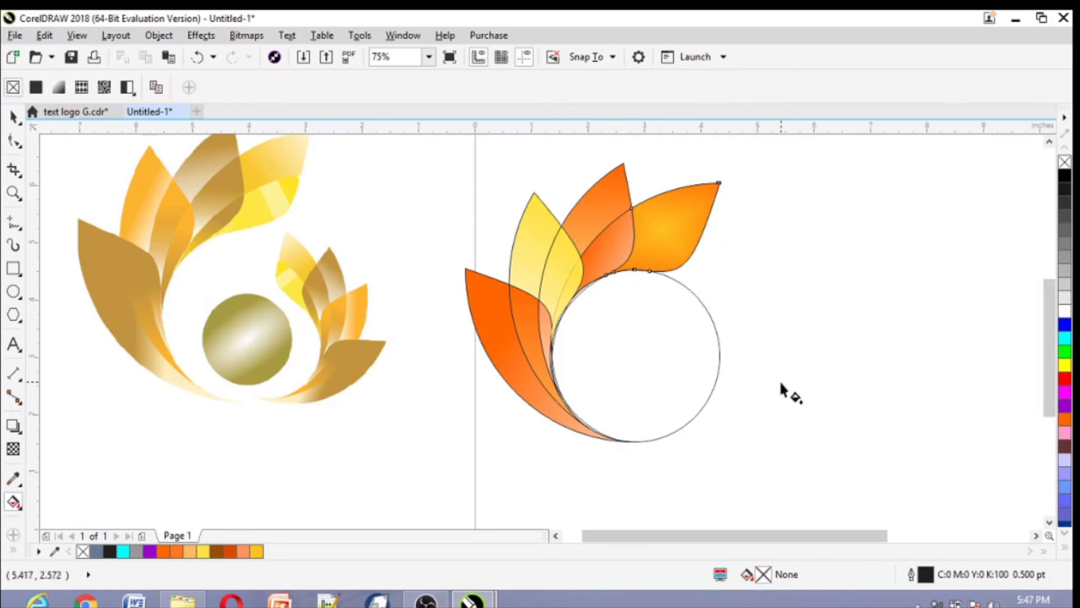
{"action": "scroll", "coordinate": [762, 383], "scroll_direction": "down", "scroll_amount": 1}
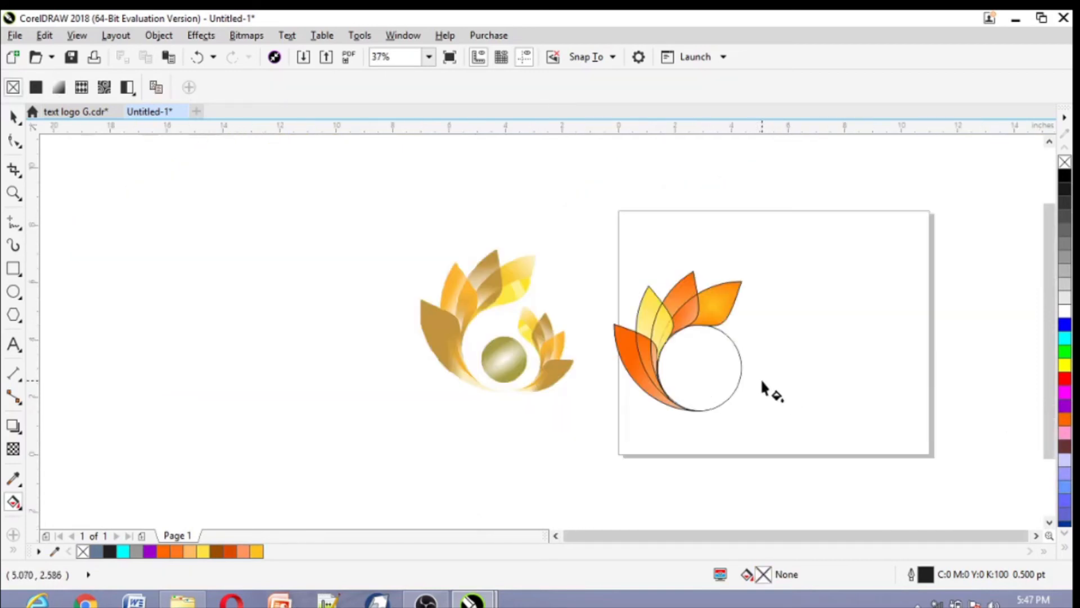
{"action": "scroll", "coordinate": [756, 384], "scroll_direction": "up", "scroll_amount": 1}
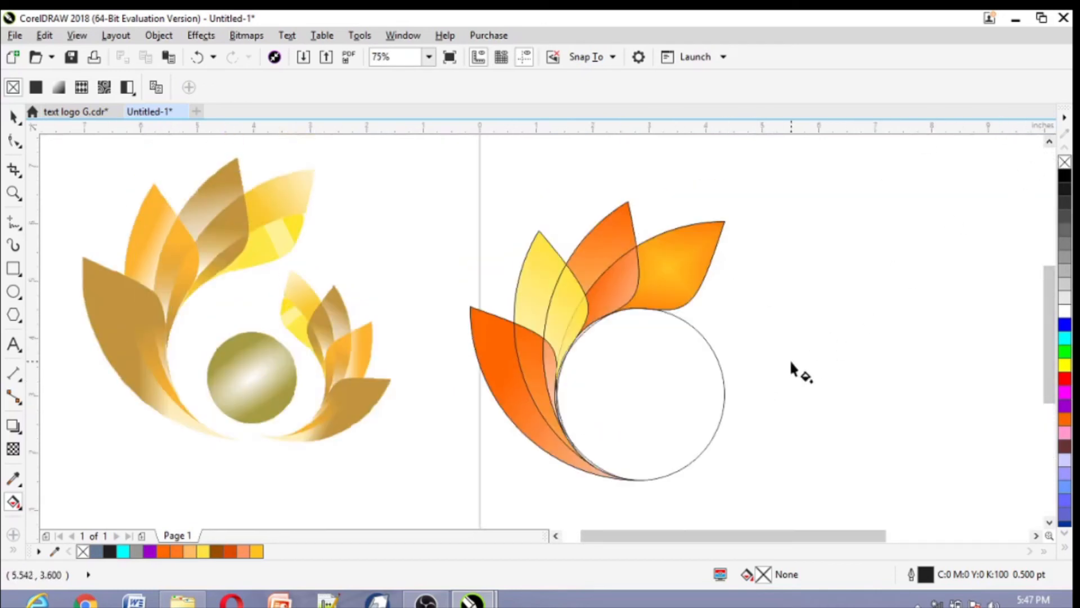
Move the unfilled circle out of the petals into the empty page area to their right.
{"action": "left_click", "coordinate": [11, 118]}
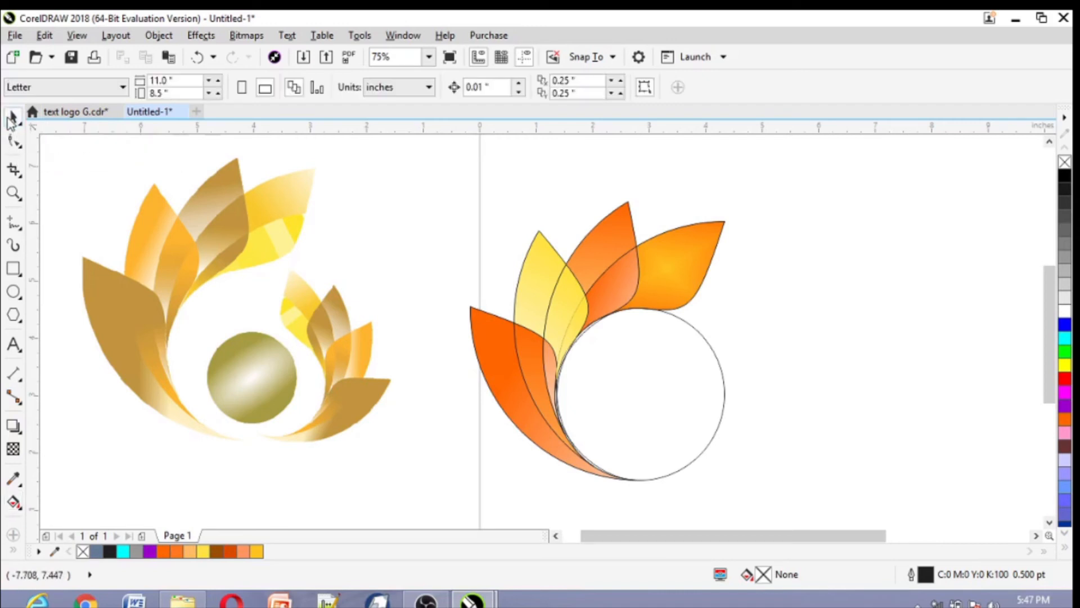
{"action": "left_click_drag", "start_coordinate": [404, 163], "coordinate": [799, 495]}
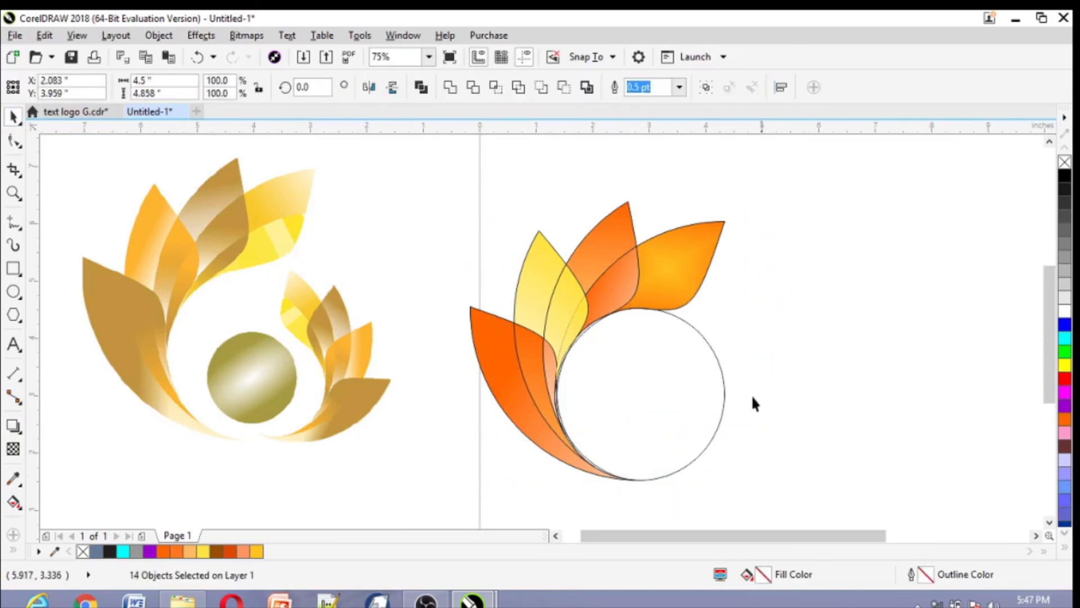
{"action": "left_click", "coordinate": [725, 400]}
{"action": "left_click_drag", "start_coordinate": [641, 402], "coordinate": [917, 379]}
Set the outline width of all the petal sections to None.
{"action": "left_click_drag", "start_coordinate": [408, 177], "coordinate": [793, 485]}
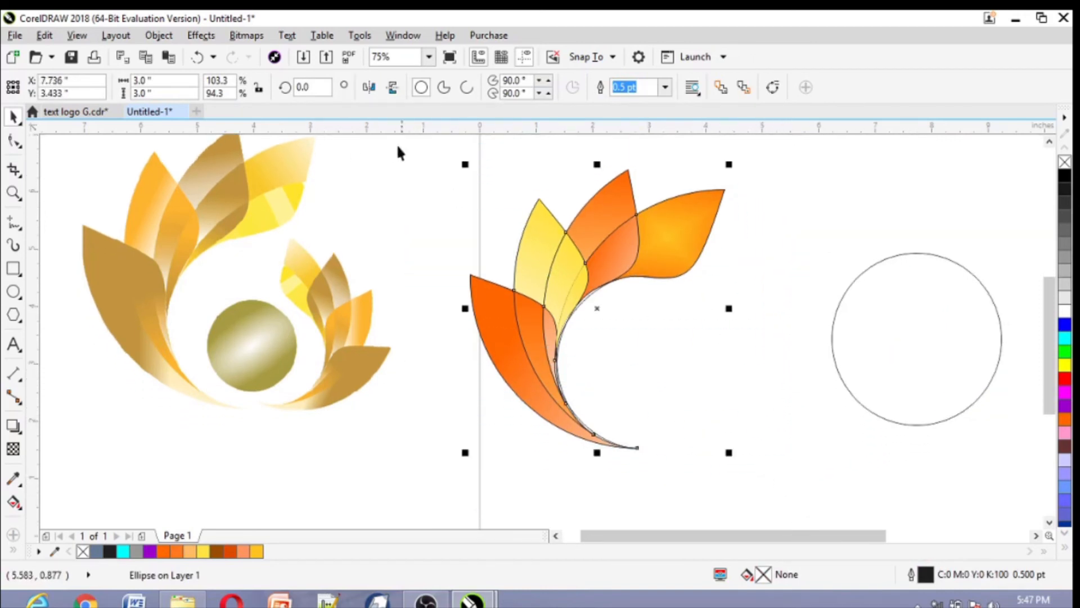
{"action": "left_click", "coordinate": [679, 88]}
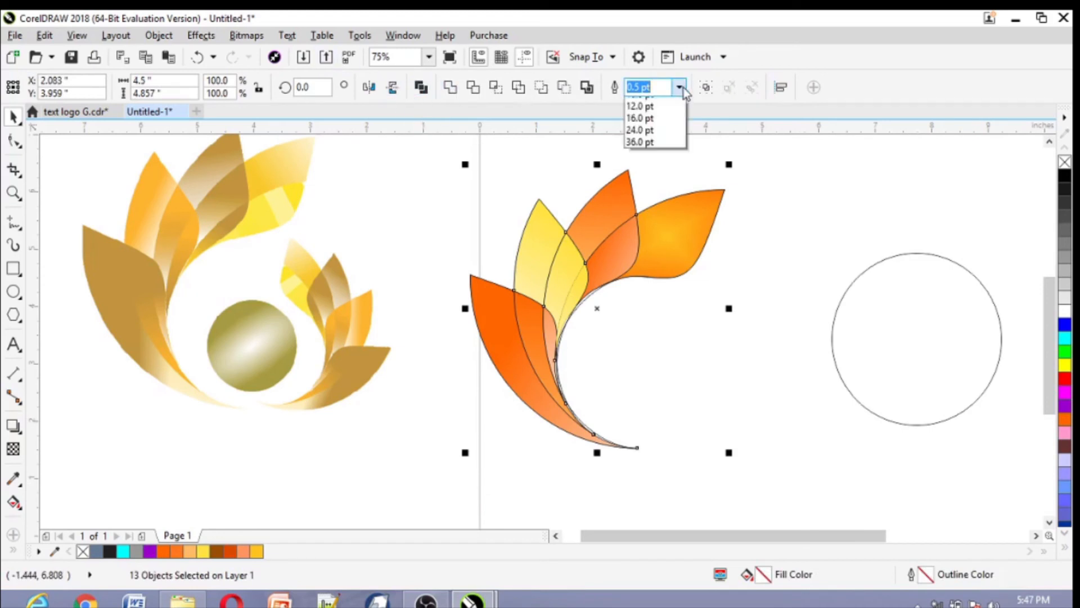
{"action": "left_click", "coordinate": [648, 105]}
{"action": "left_click", "coordinate": [799, 218]}
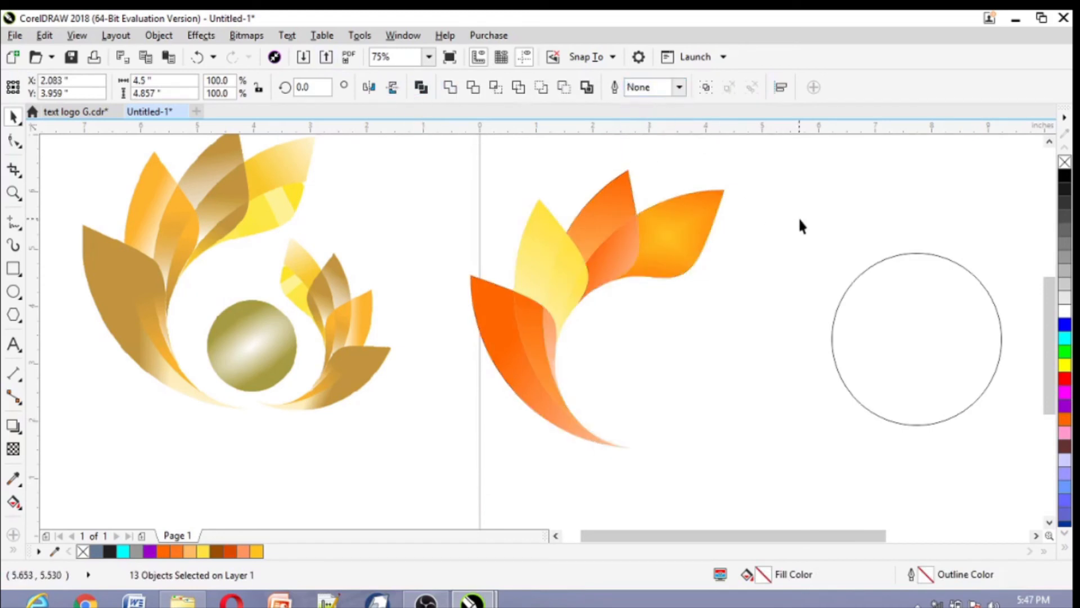
{"action": "scroll", "coordinate": [747, 253], "scroll_direction": "down", "scroll_amount": 2}
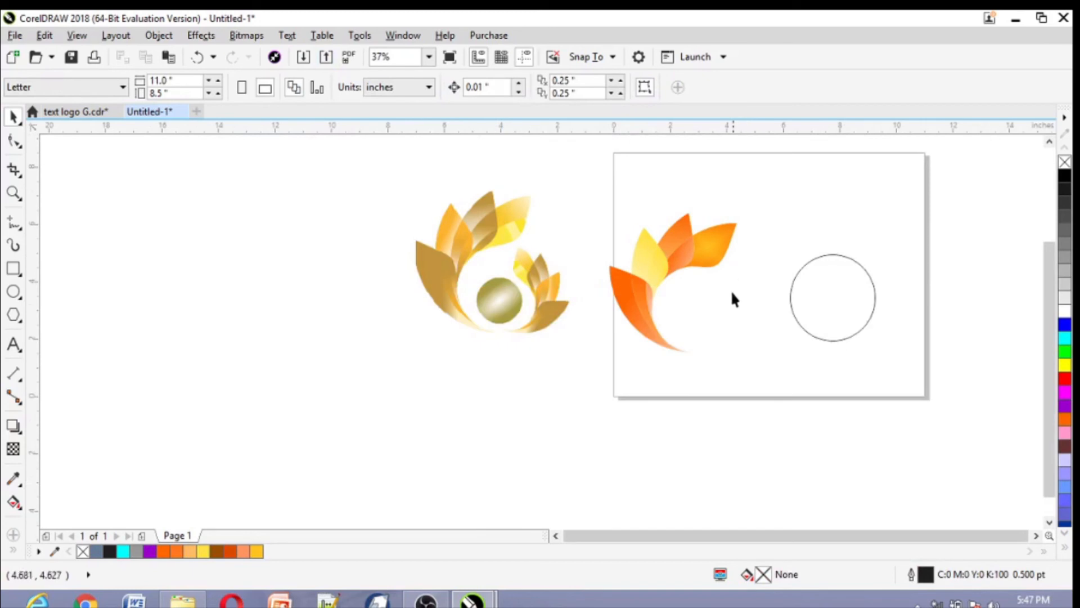
{"action": "scroll", "coordinate": [731, 295], "scroll_direction": "up", "scroll_amount": 2}
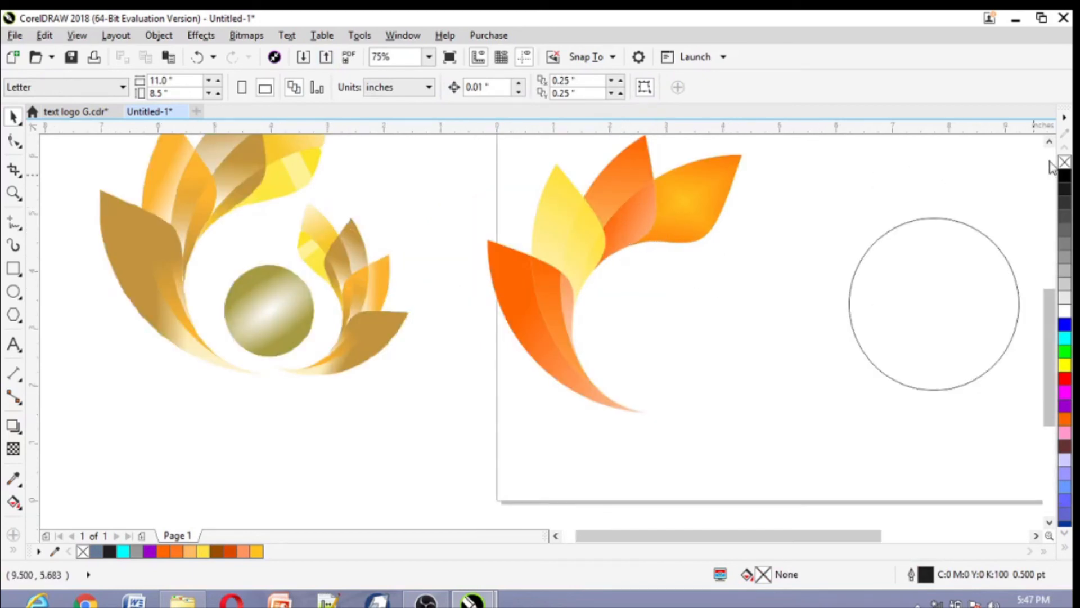
{"action": "scroll", "coordinate": [540, 197], "scroll_direction": "up", "scroll_amount": 1}
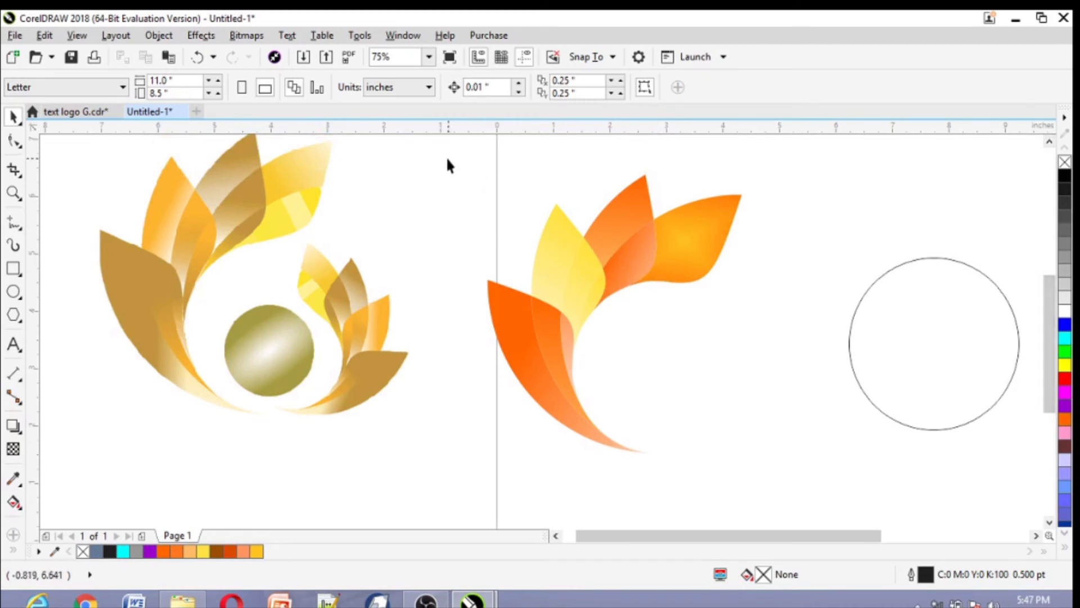
Group all the coloured petal sections into one object, leaving out the circle.
{"action": "left_click_drag", "start_coordinate": [447, 157], "coordinate": [669, 187]}
{"action": "left_click_drag", "start_coordinate": [738, 374], "coordinate": [775, 471]}
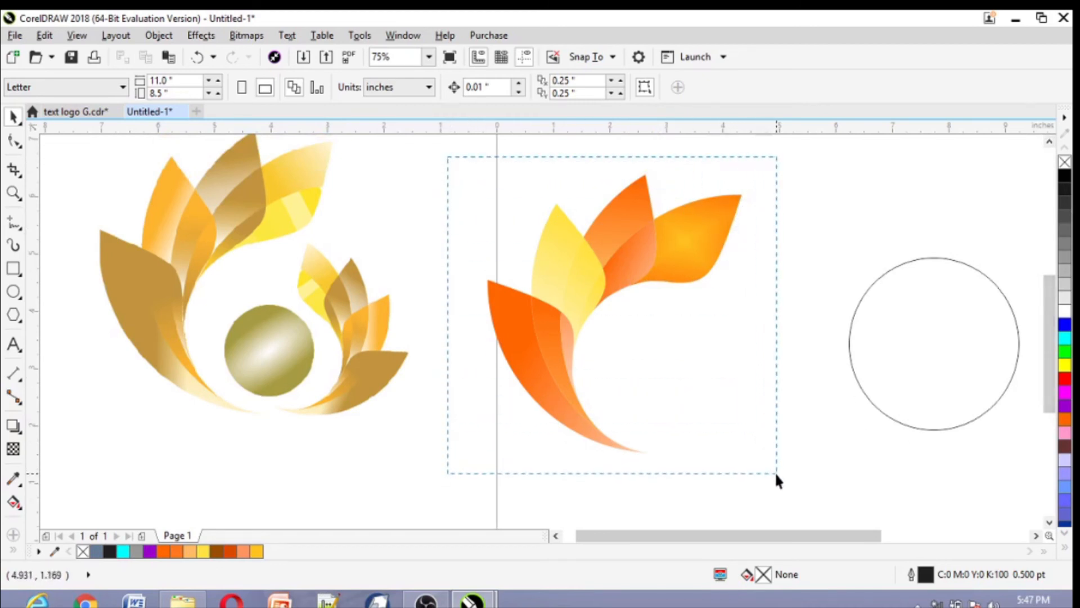
{"action": "right_click", "coordinate": [568, 275]}
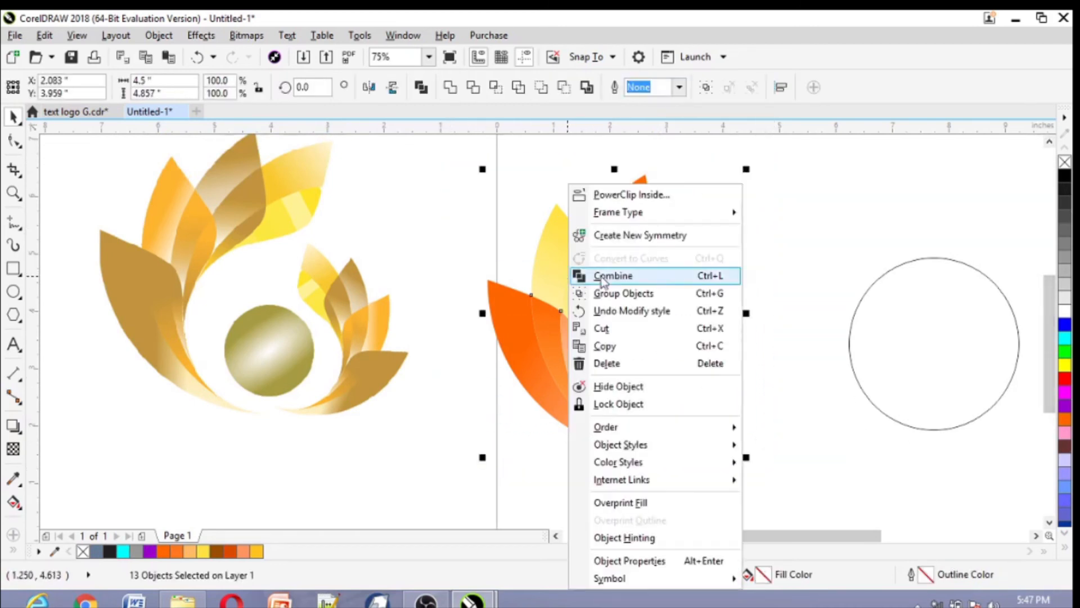
{"action": "left_click", "coordinate": [660, 293]}
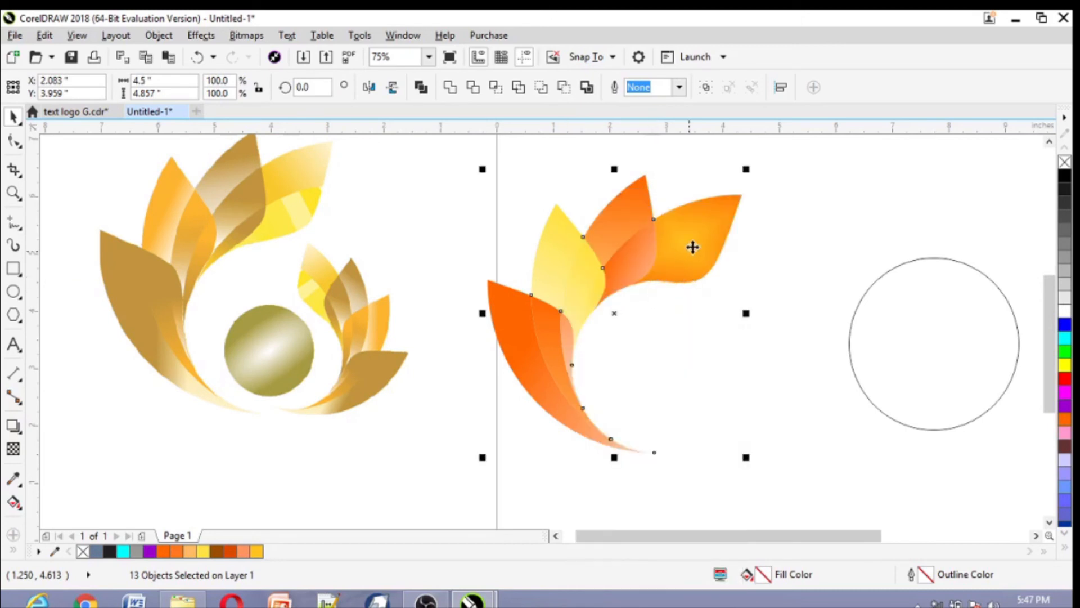
{"action": "left_click", "coordinate": [782, 210]}
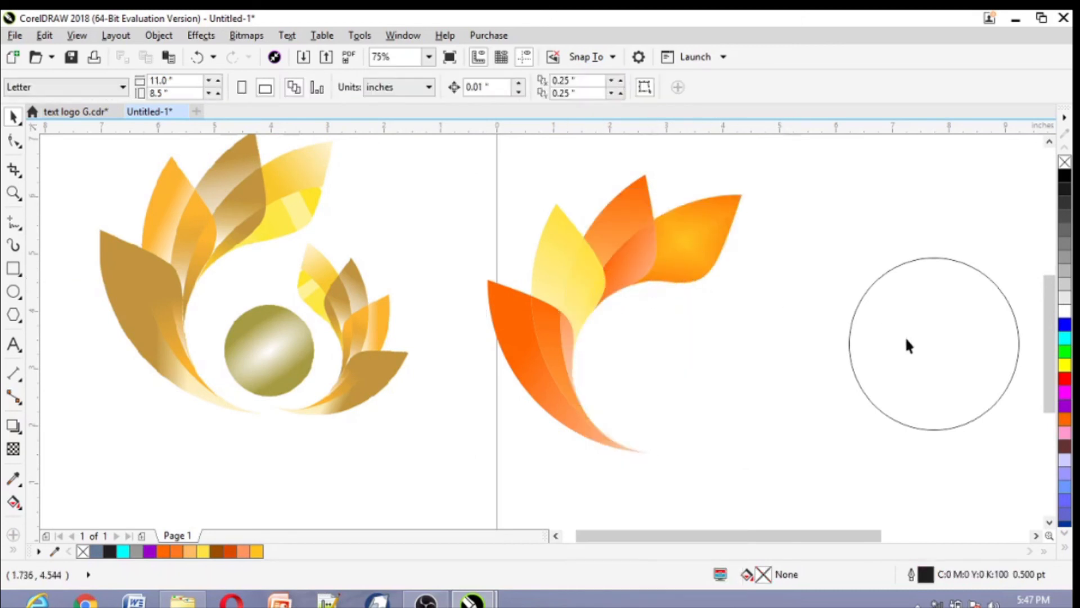
Duplicate the petal group in place and mirror the copy horizontally so that it faces the original.
{"action": "left_click", "coordinate": [1036, 535]}
{"action": "left_click", "coordinate": [479, 274]}
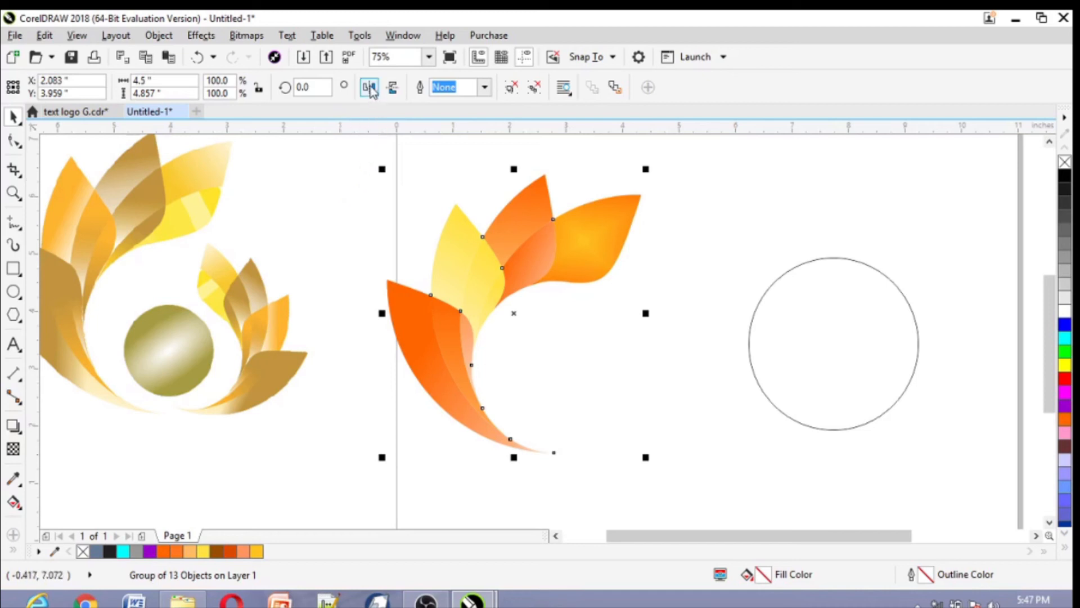
{"action": "left_click", "coordinate": [393, 87]}
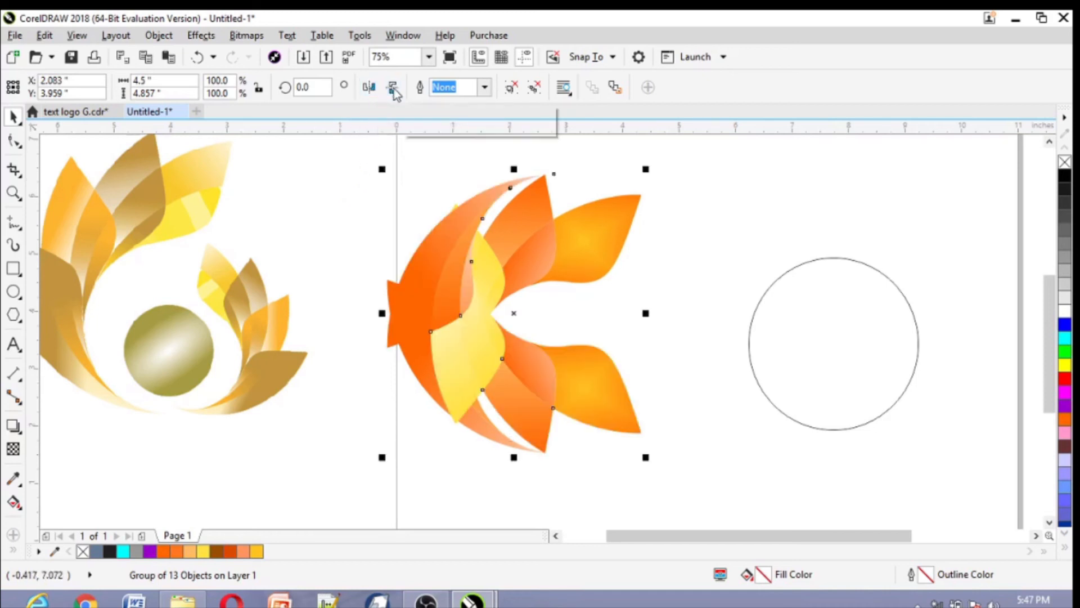
{"action": "left_click", "coordinate": [369, 88]}
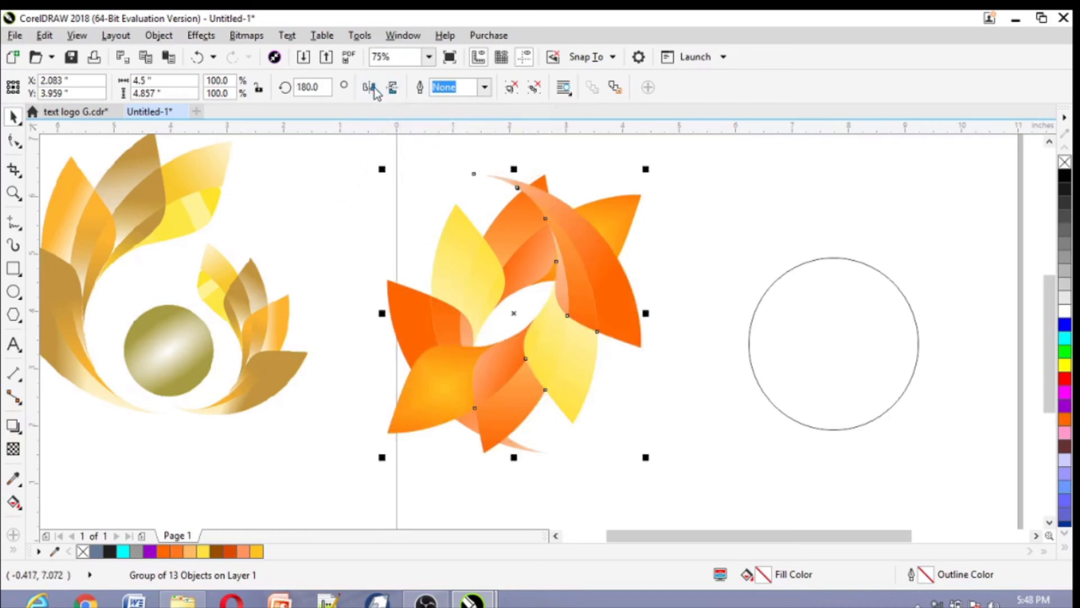
{"action": "left_click", "coordinate": [370, 89]}
{"action": "left_click", "coordinate": [370, 88]}
{"action": "left_click", "coordinate": [392, 90]}
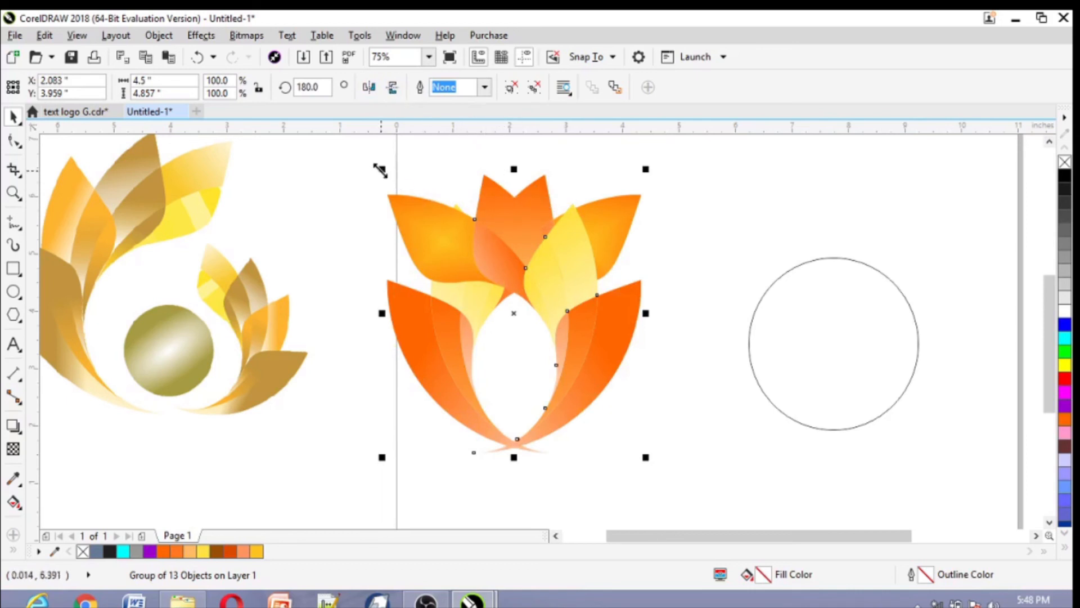
Scale the mirrored petal group to about 54% toward its lower-right corner and nudge it up to Y 2.96 inches.
{"action": "left_click_drag", "start_coordinate": [378, 167], "coordinate": [518, 260]}
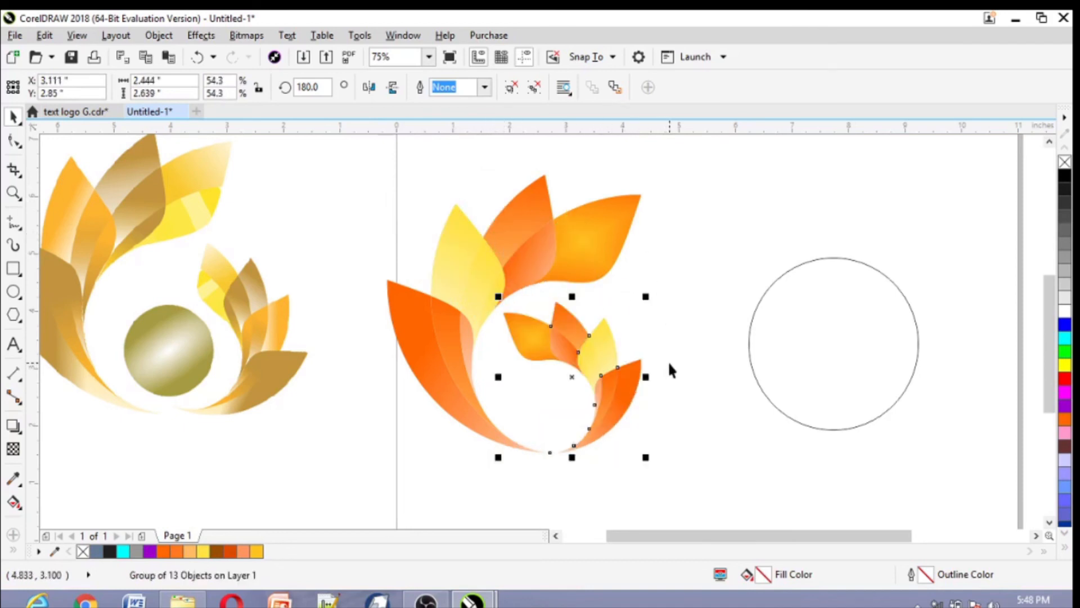
{"action": "key", "text": "Up"}
{"action": "key", "text": "Up"}
{"action": "key", "text": "Up"}
{"action": "key", "text": "Up"}
{"action": "key", "text": "Up"}
{"action": "key", "text": "Up"}
{"action": "key", "text": "Up"}
{"action": "key", "text": "Up"}
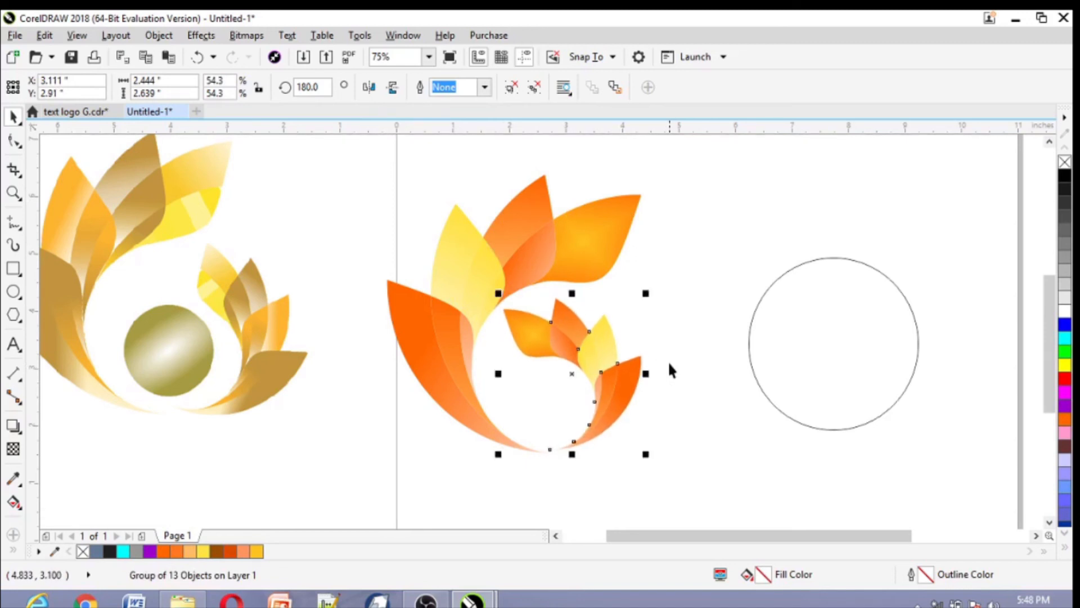
{"action": "key", "text": "Up"}
{"action": "key", "text": "Up"}
{"action": "key", "text": "Up"}
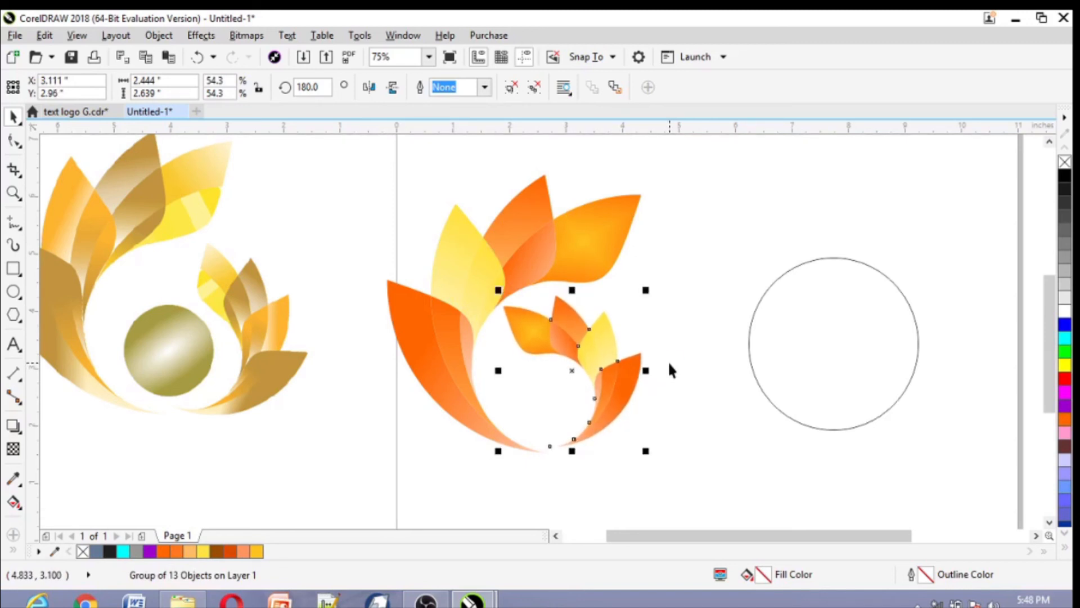
Rotate the small petal group clockwise to about 163 degrees and nudge it down to Y 2.952 inches so its base meets the large group.
{"action": "left_click", "coordinate": [572, 372]}
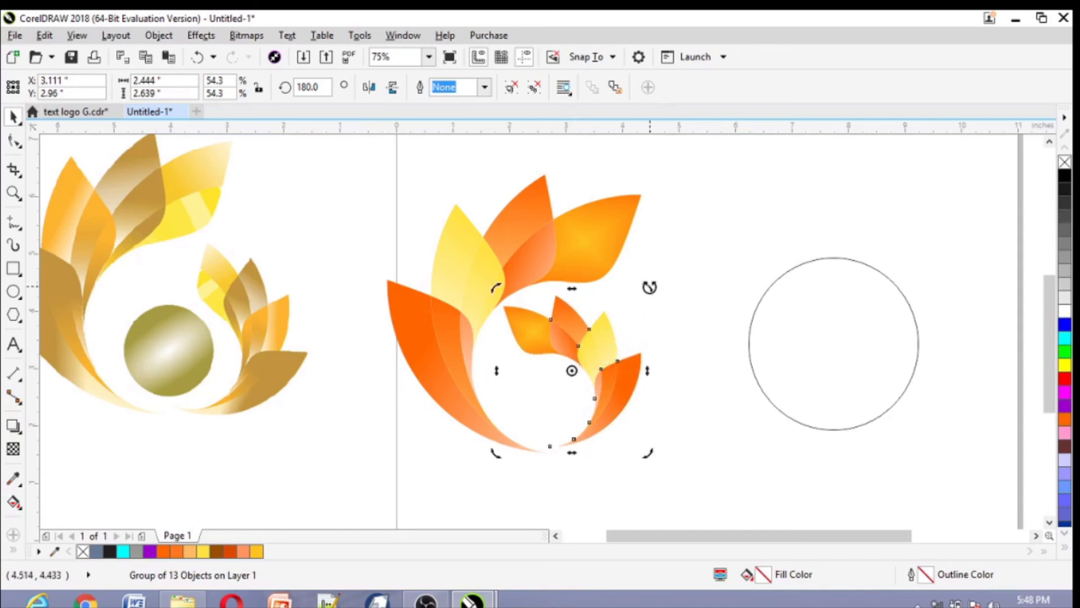
{"action": "left_click_drag", "start_coordinate": [647, 289], "coordinate": [660, 315]}
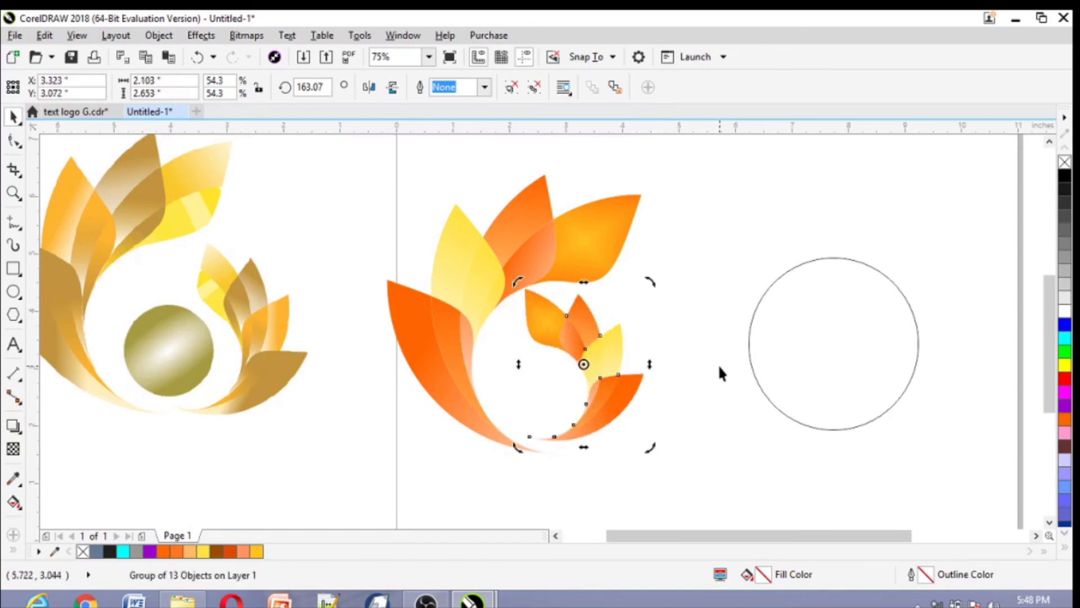
{"action": "key", "text": "Down"}
{"action": "key", "text": "Down"}
{"action": "key", "text": "Down"}
{"action": "key", "text": "Down"}
{"action": "key", "text": "Down"}
{"action": "key", "text": "Down"}
{"action": "key", "text": "Down"}
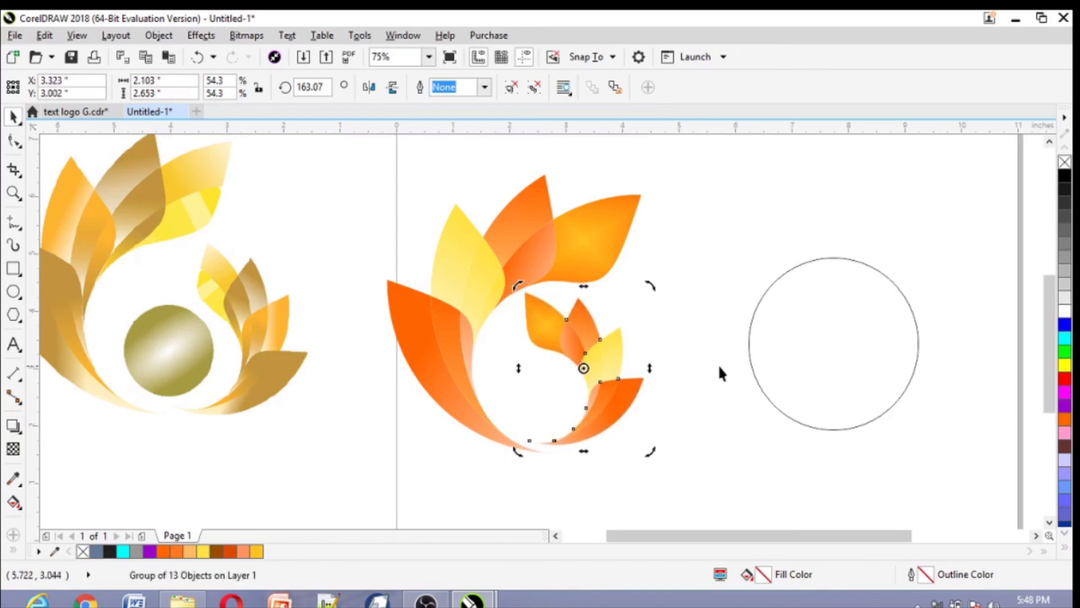
{"action": "key", "text": "Down"}
{"action": "key", "text": "Down"}
{"action": "key", "text": "Down"}
{"action": "key", "text": "Down"}
{"action": "key", "text": "Down"}
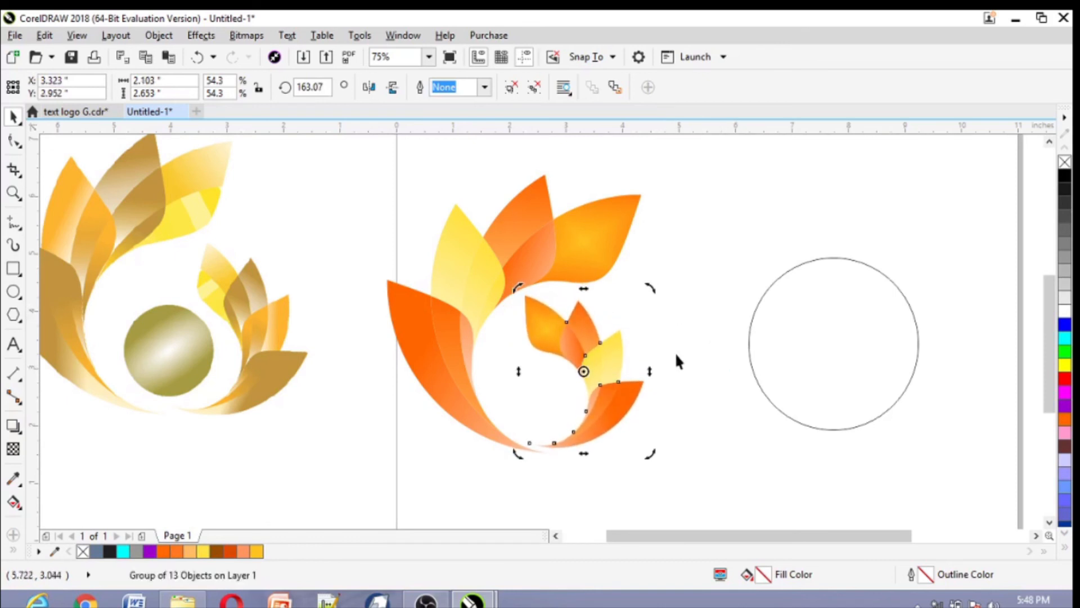
Scale the circle to about 1.389 inches across and place it between the petal groups at about X 2.445, Y 2.488 inches.
{"action": "left_click", "coordinate": [733, 470]}
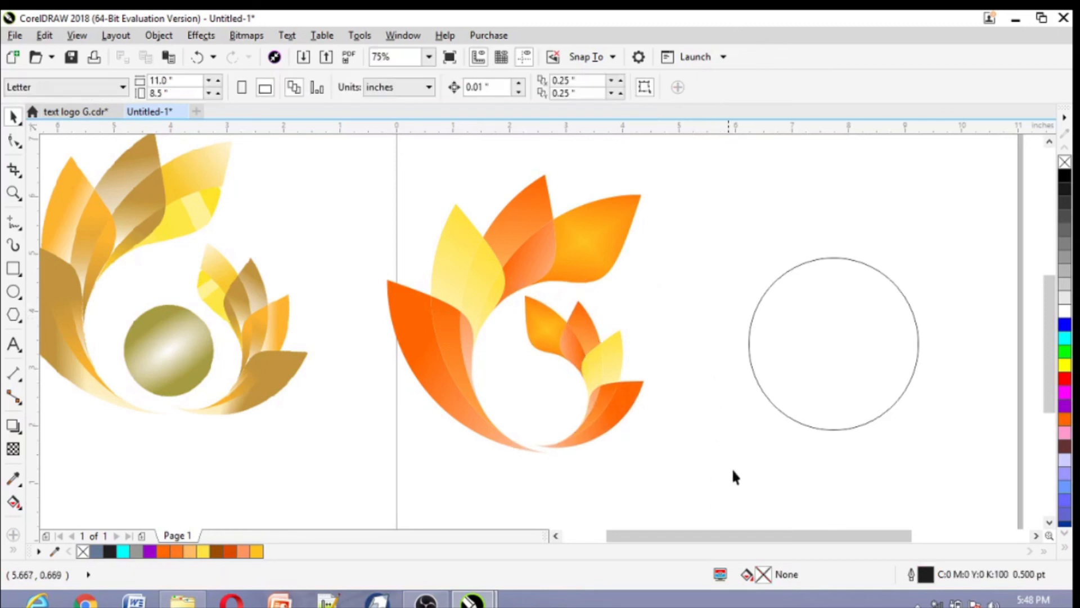
{"action": "left_click", "coordinate": [839, 358]}
{"action": "left_click_drag", "start_coordinate": [925, 253], "coordinate": [834, 346]}
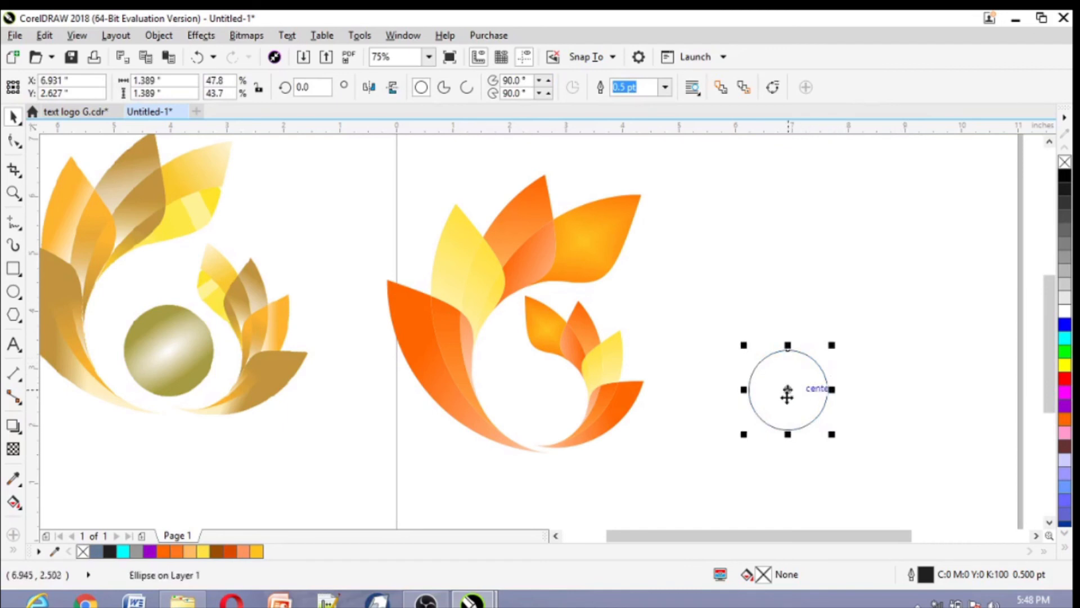
{"action": "left_click_drag", "start_coordinate": [787, 391], "coordinate": [535, 399]}
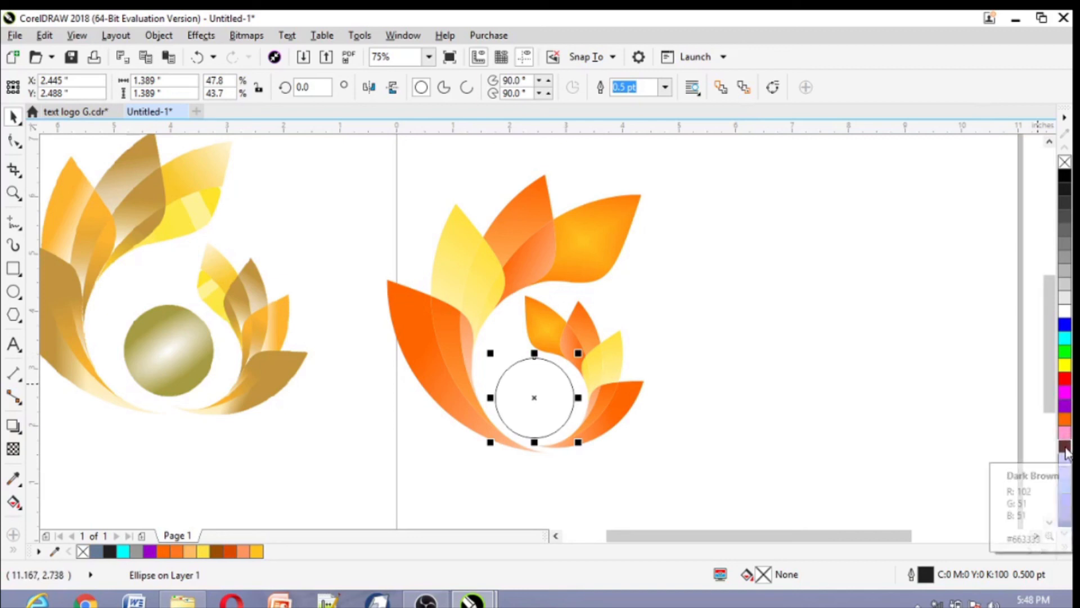
Fill the circle with the brown shade #BA6600 from the yellow colour range and set its outline to None.
{"action": "left_click", "coordinate": [1065, 366]}
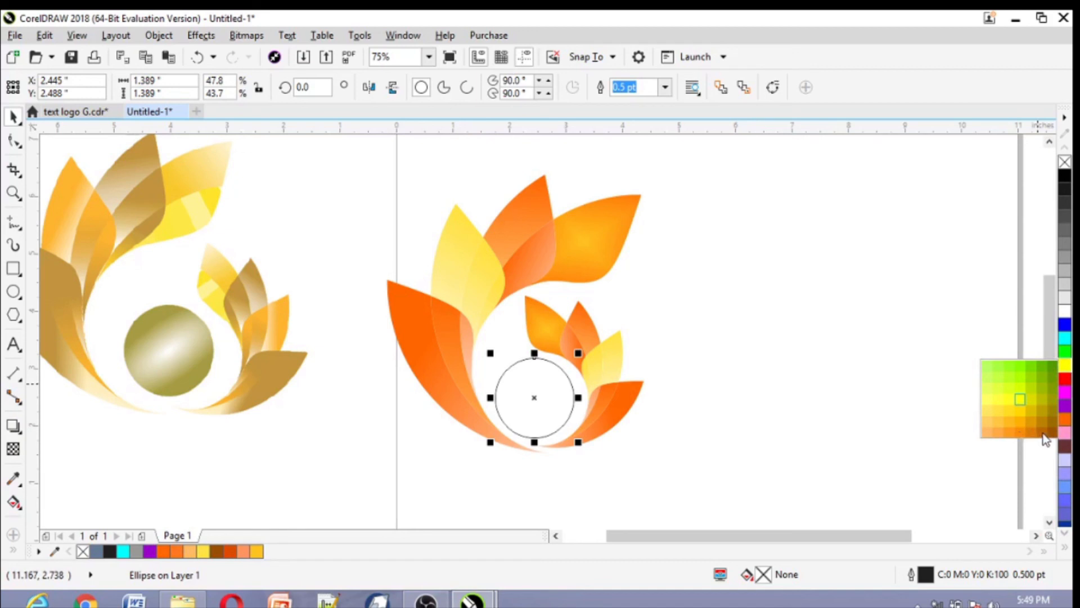
{"action": "left_click", "coordinate": [1043, 434]}
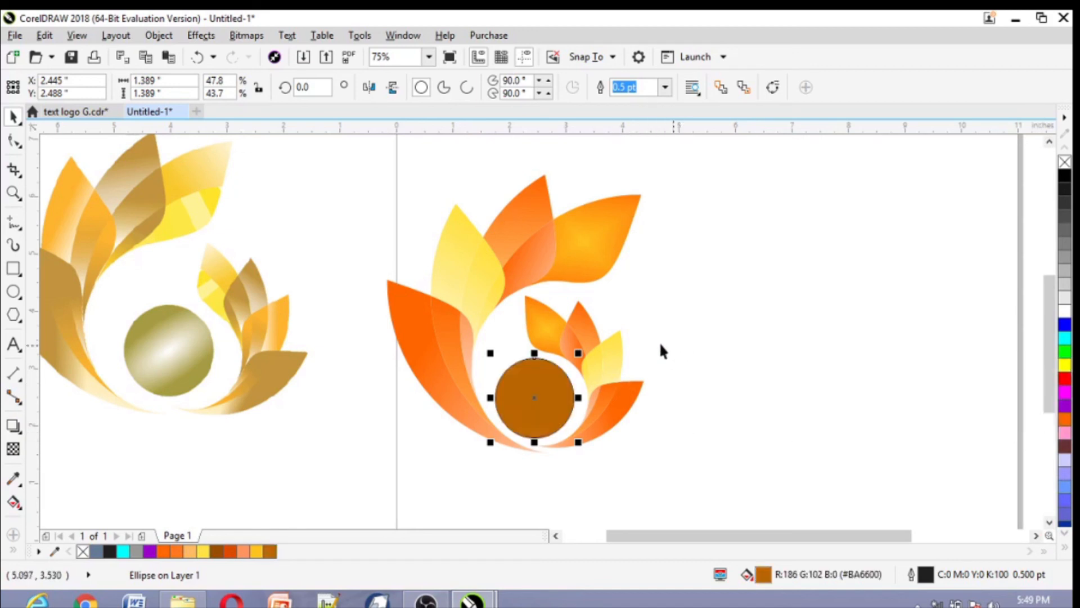
{"action": "left_click", "coordinate": [665, 87]}
{"action": "left_click", "coordinate": [651, 103]}
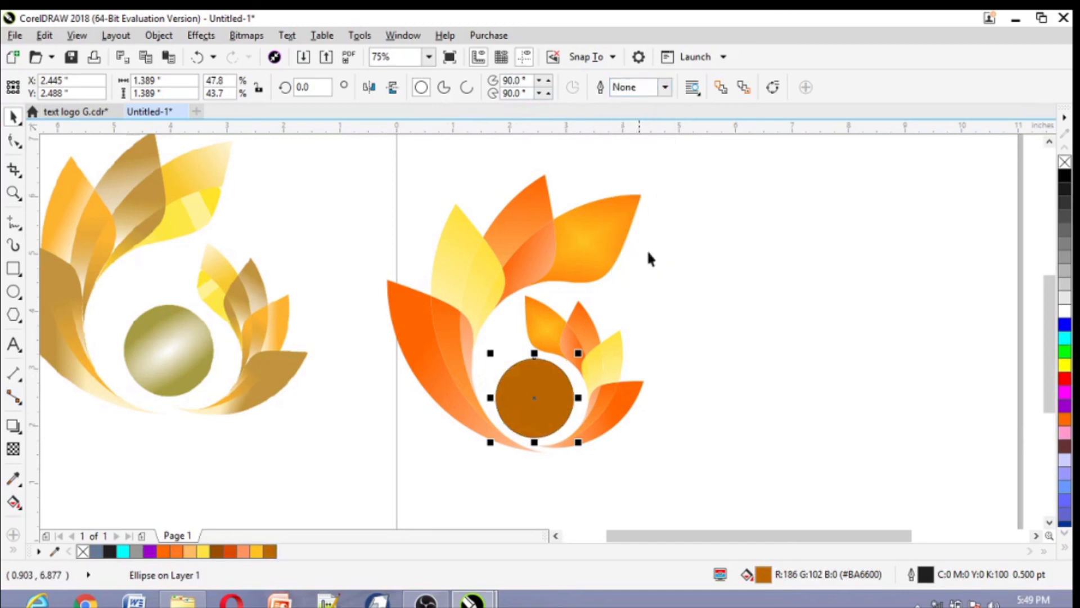
{"action": "left_click", "coordinate": [720, 332]}
{"action": "left_click", "coordinate": [534, 412]}
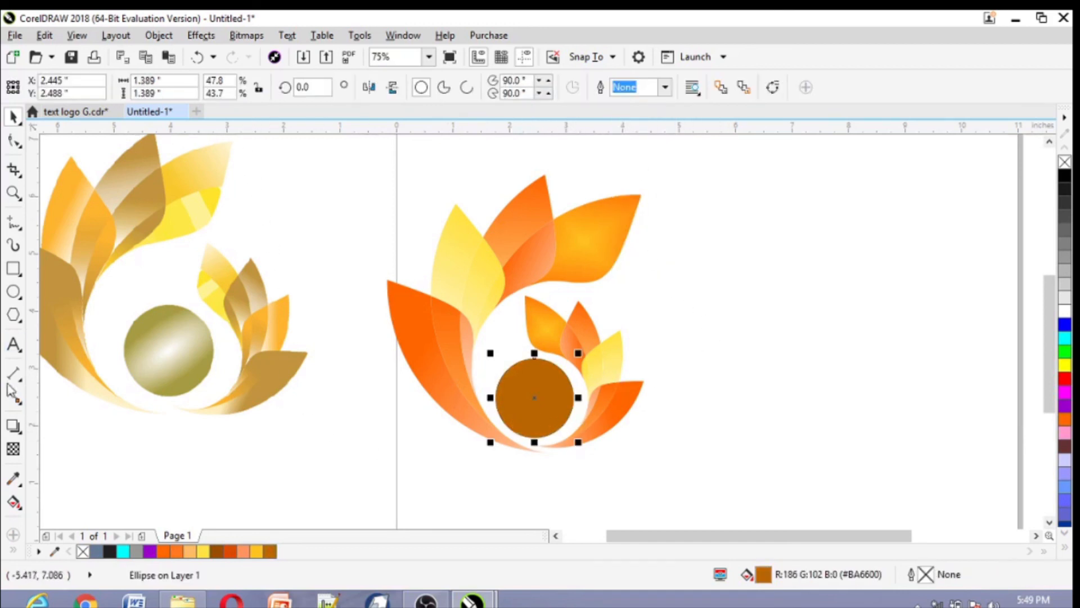
Apply a brown-to-white fountain fill to the circle, make it elliptical, and shift its white centre toward the circle's middle.
{"action": "left_click", "coordinate": [19, 508]}
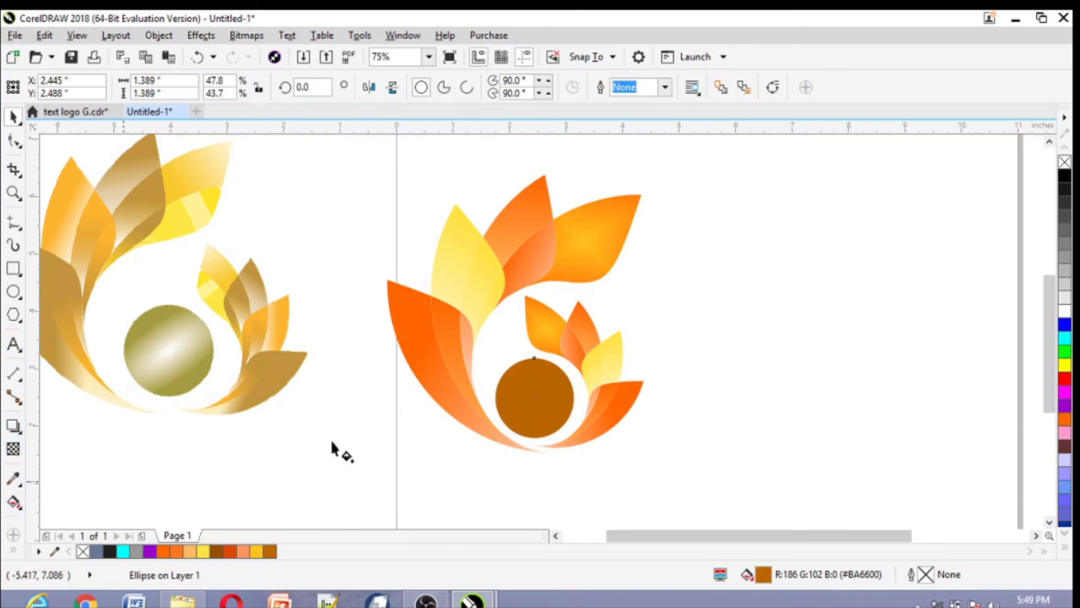
{"action": "left_click_drag", "start_coordinate": [675, 307], "coordinate": [659, 327]}
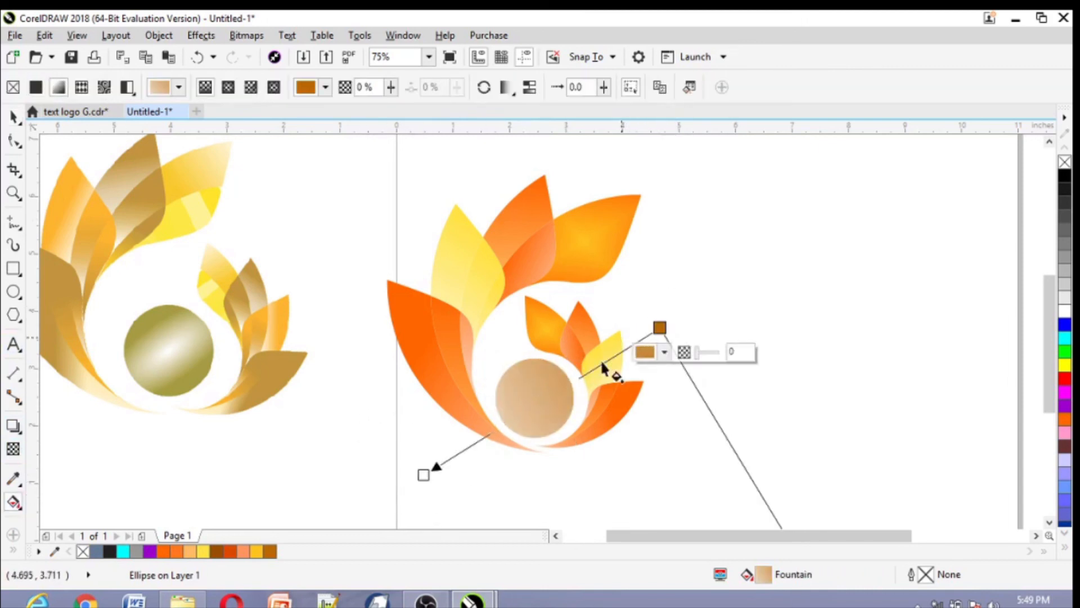
{"action": "left_click_drag", "start_coordinate": [423, 474], "coordinate": [444, 460]}
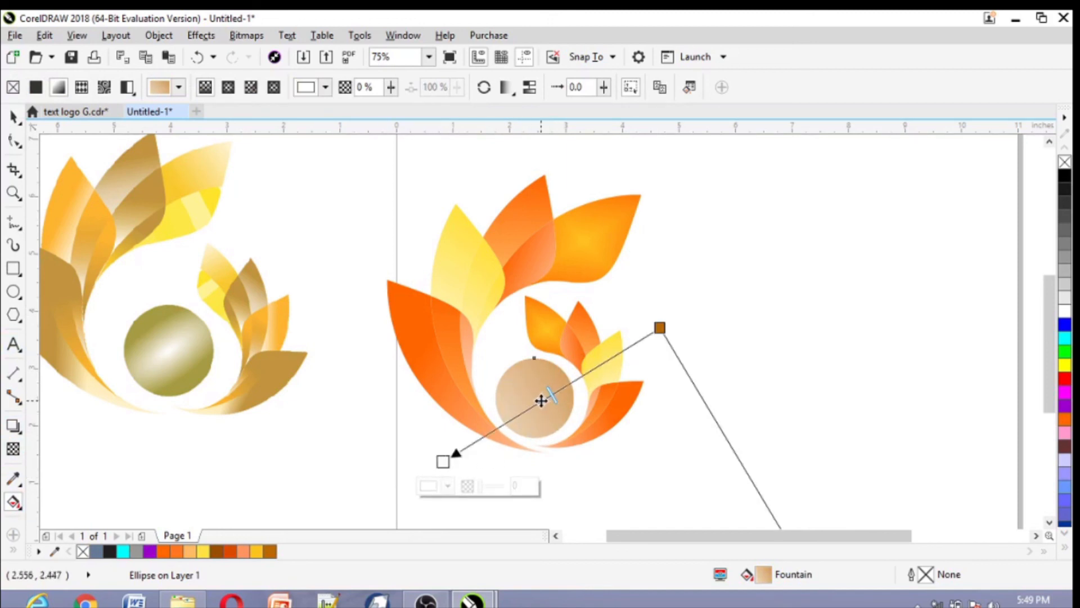
{"action": "left_click", "coordinate": [228, 88]}
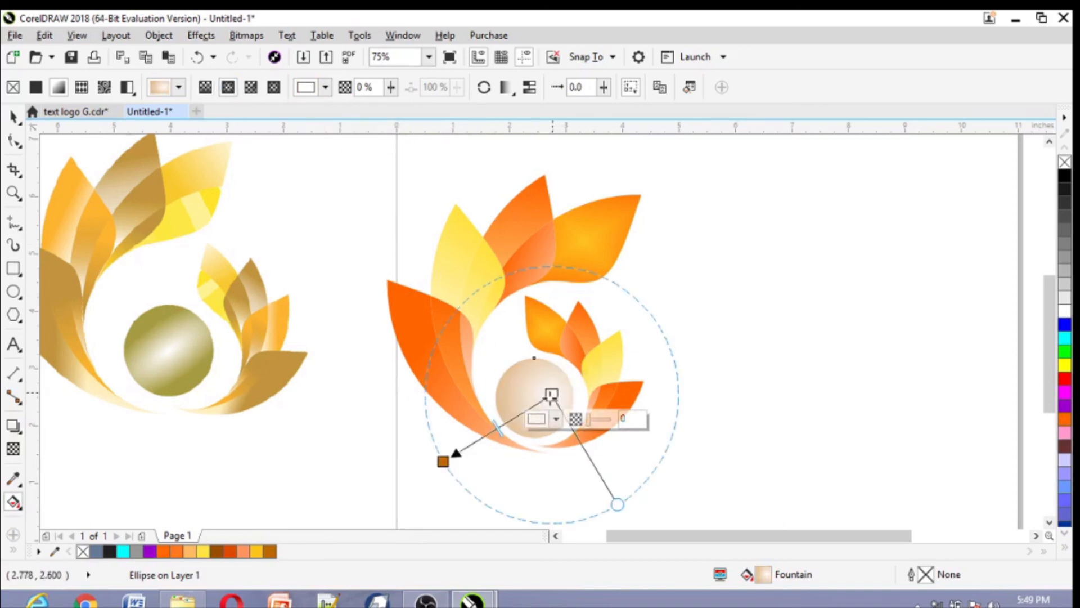
{"action": "left_click_drag", "start_coordinate": [551, 395], "coordinate": [539, 400]}
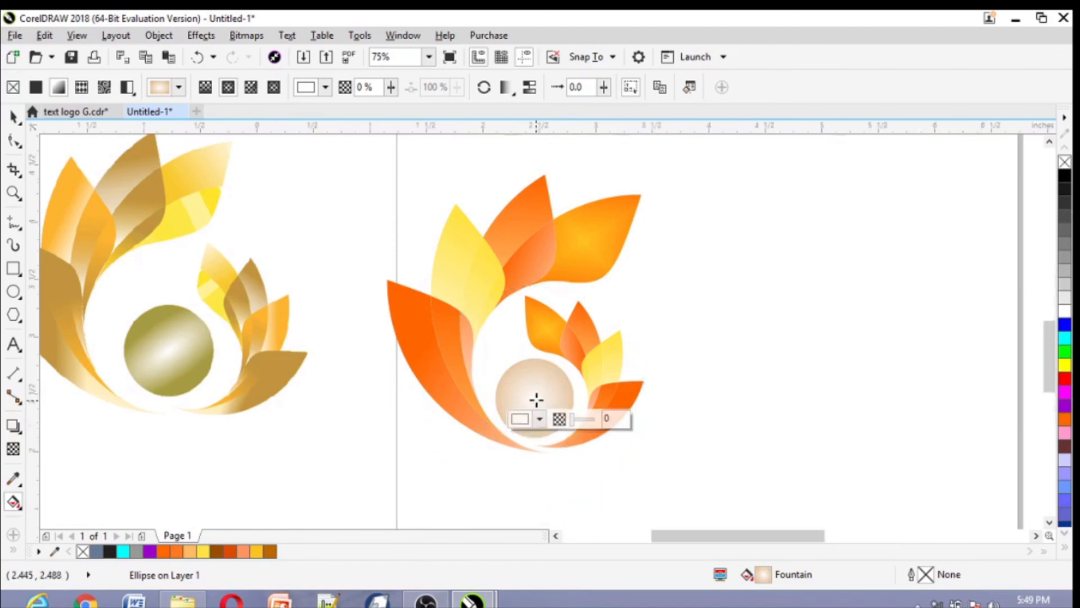
Change the outer colour of the circle's fountain fill to a dark reddish-orange shade from the red colour range.
{"action": "scroll", "coordinate": [537, 399], "scroll_direction": "up", "scroll_amount": 3}
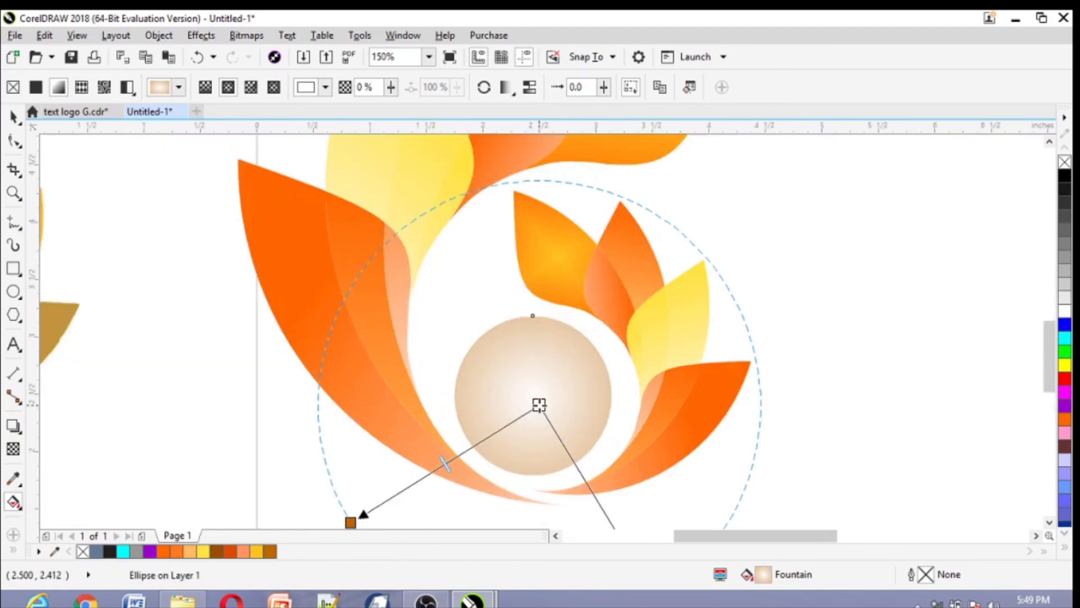
{"action": "scroll", "coordinate": [747, 437], "scroll_direction": "down", "scroll_amount": 3}
{"action": "scroll", "coordinate": [745, 428], "scroll_direction": "down", "scroll_amount": 1}
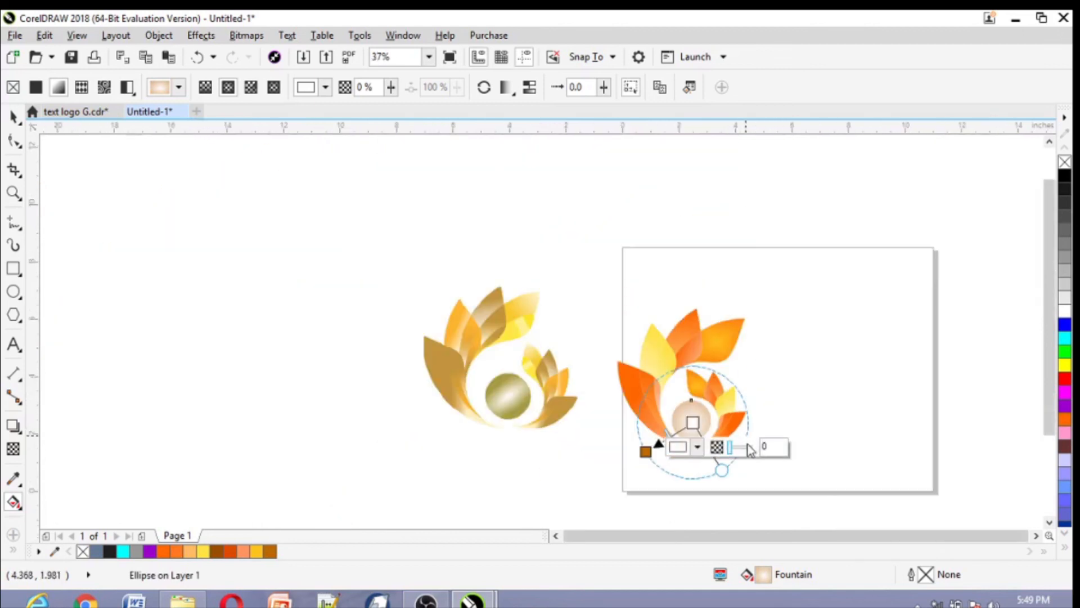
{"action": "scroll", "coordinate": [750, 448], "scroll_direction": "up", "scroll_amount": 2}
{"action": "scroll", "coordinate": [646, 468], "scroll_direction": "down", "scroll_amount": 2}
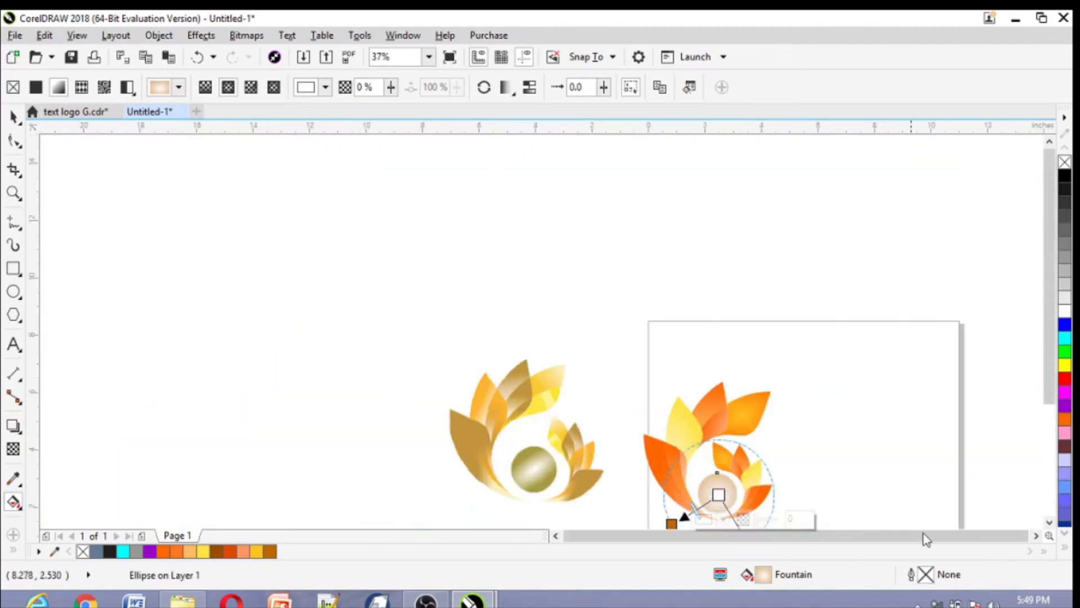
{"action": "left_click", "coordinate": [1049, 522]}
{"action": "left_click", "coordinate": [1049, 523]}
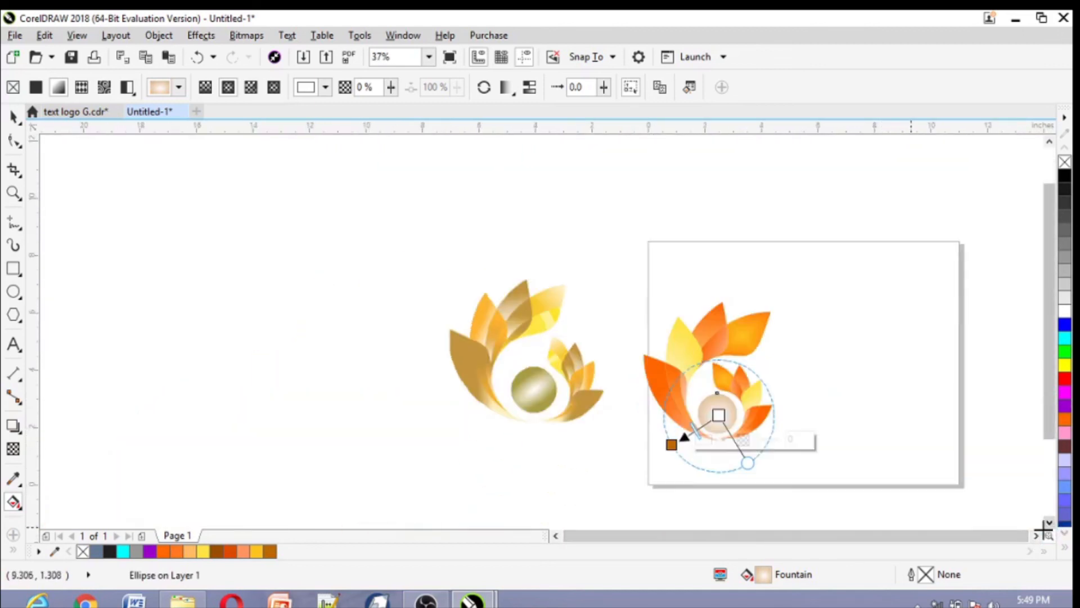
{"action": "left_click", "coordinate": [1036, 535]}
{"action": "left_click", "coordinate": [1035, 535]}
{"action": "scroll", "coordinate": [601, 492], "scroll_direction": "up", "scroll_amount": 1}
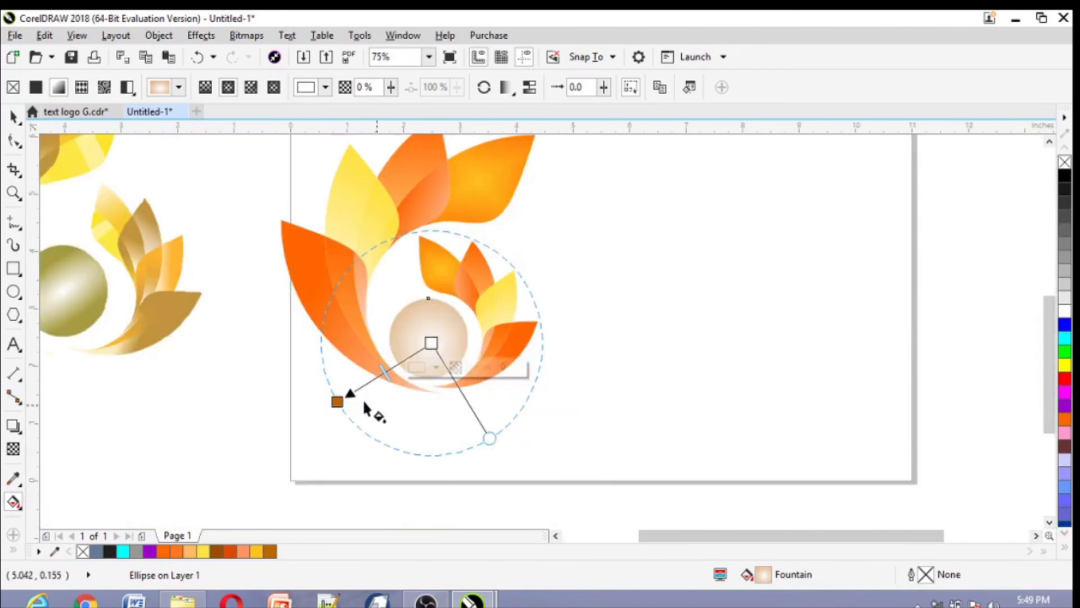
{"action": "left_click", "coordinate": [1049, 141]}
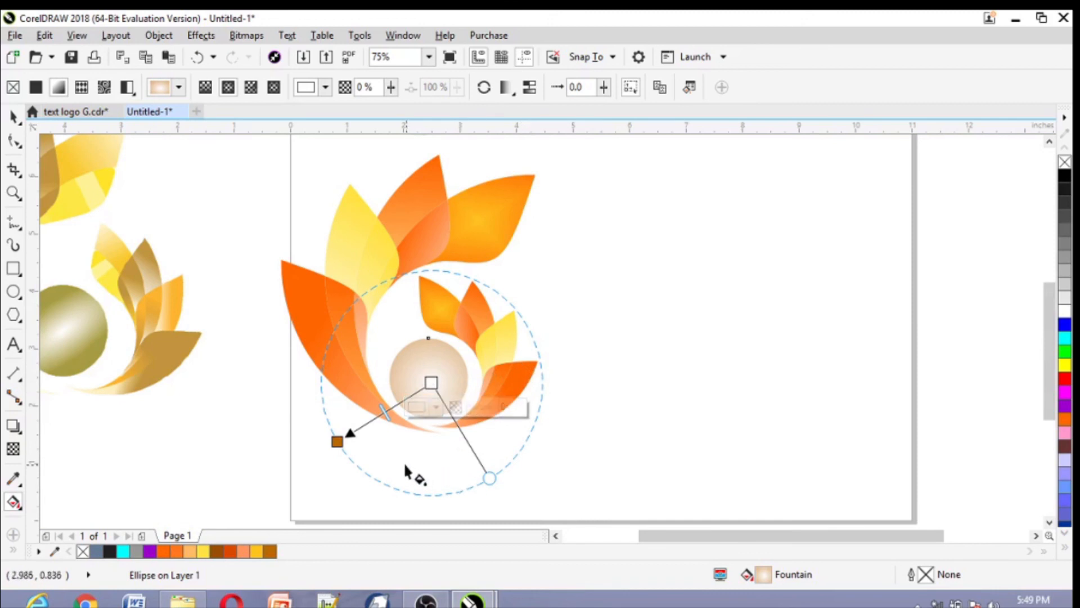
{"action": "left_click", "coordinate": [337, 441]}
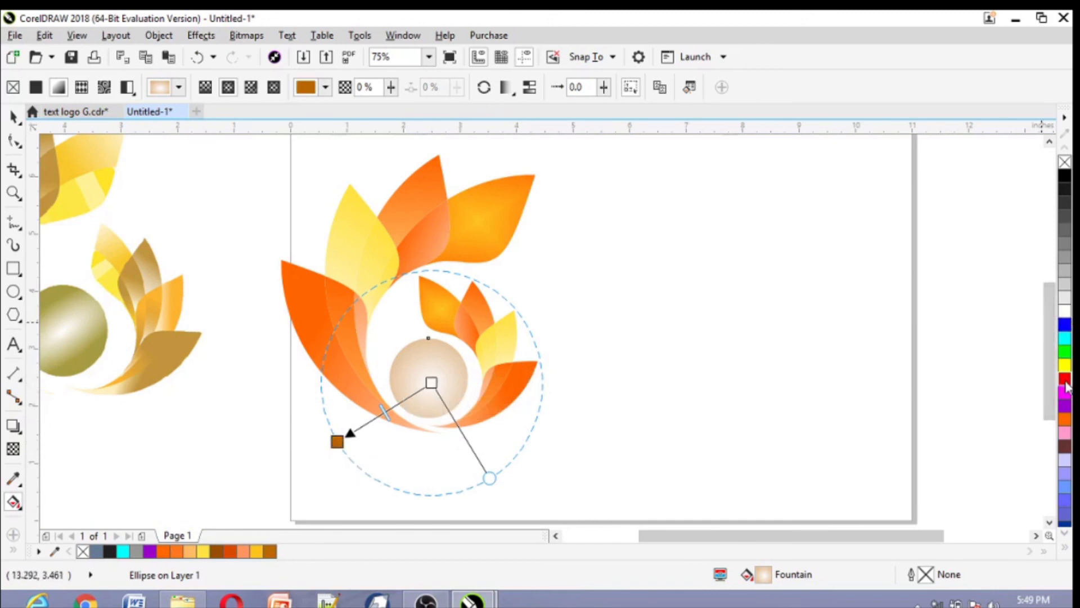
{"action": "left_click_drag", "start_coordinate": [1065, 385], "coordinate": [1042, 395]}
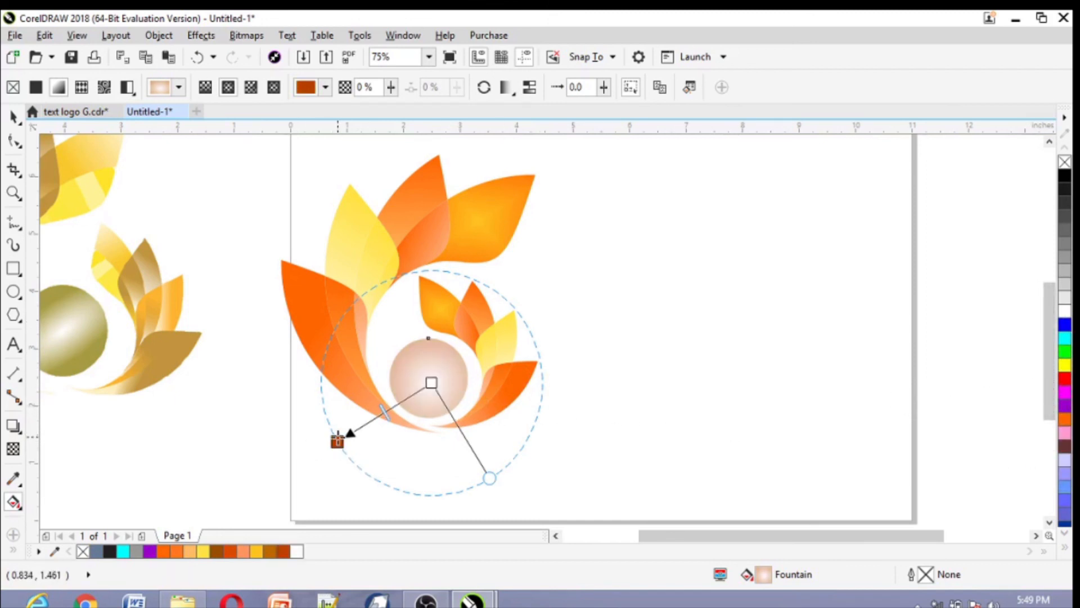
Tighten the elliptical gradient around the circle, align its white centre with the circle's middle, and deselect the circle.
{"action": "left_click_drag", "start_coordinate": [338, 441], "coordinate": [370, 420]}
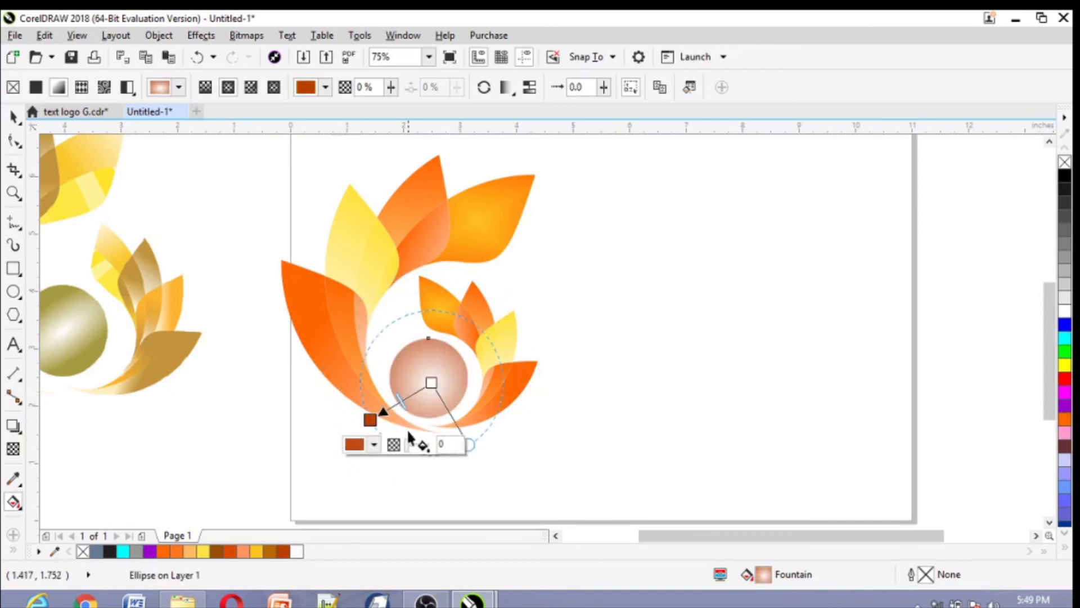
{"action": "left_click_drag", "start_coordinate": [468, 444], "coordinate": [465, 437]}
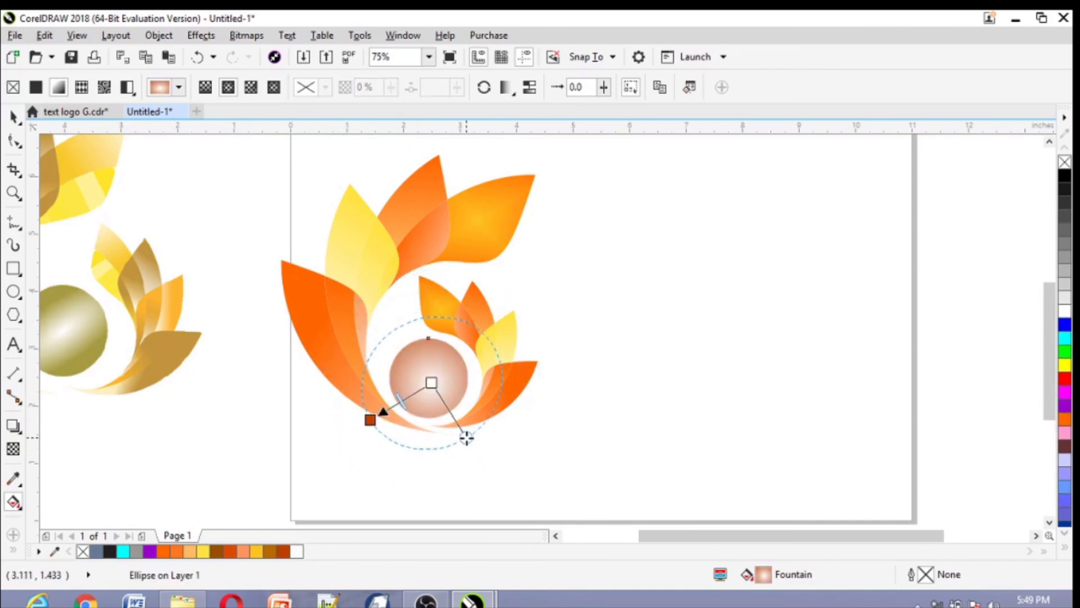
{"action": "left_click_drag", "start_coordinate": [431, 382], "coordinate": [428, 378]}
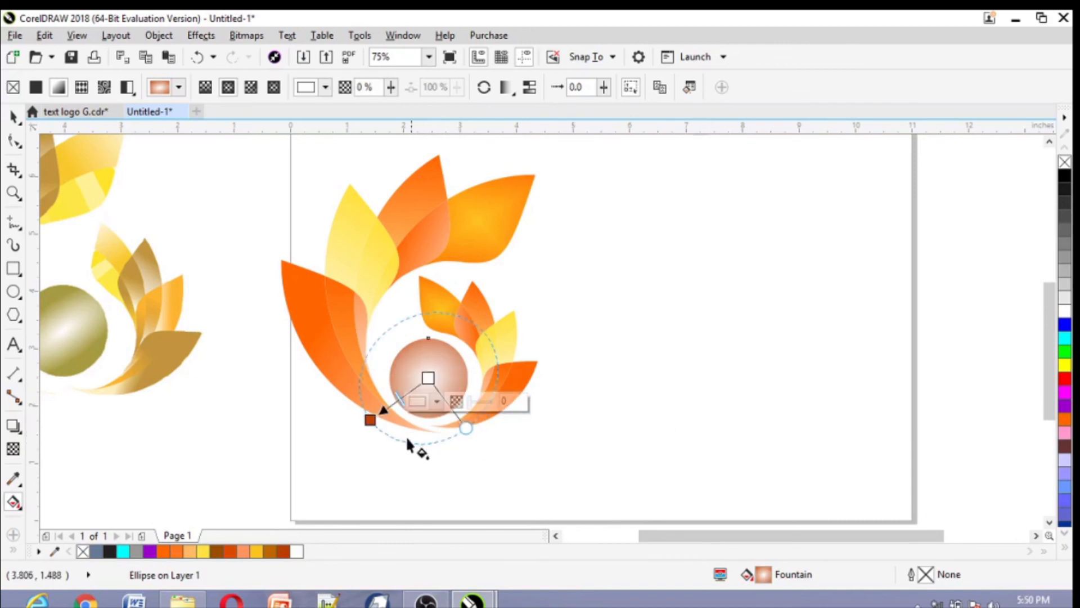
{"action": "left_click_drag", "start_coordinate": [371, 419], "coordinate": [376, 416]}
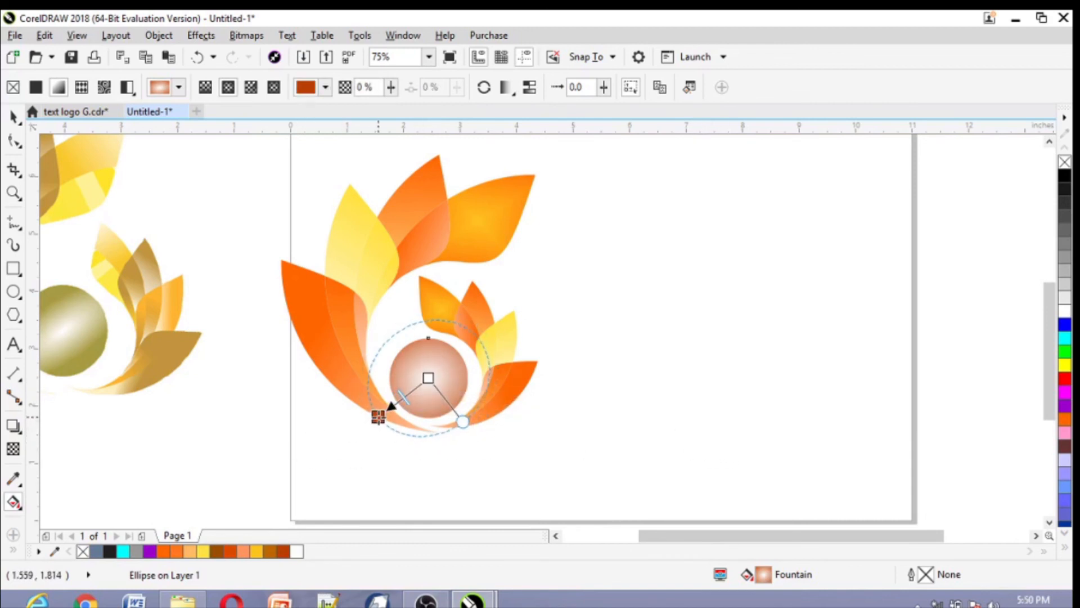
{"action": "left_click", "coordinate": [626, 453]}
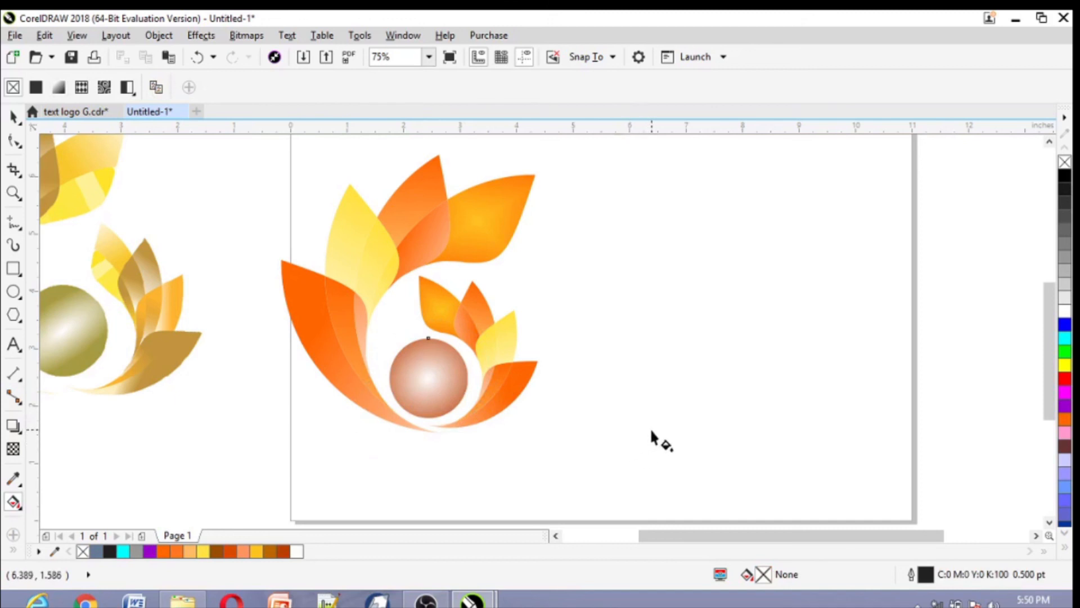
{"action": "scroll", "coordinate": [650, 438], "scroll_direction": "down", "scroll_amount": 2}
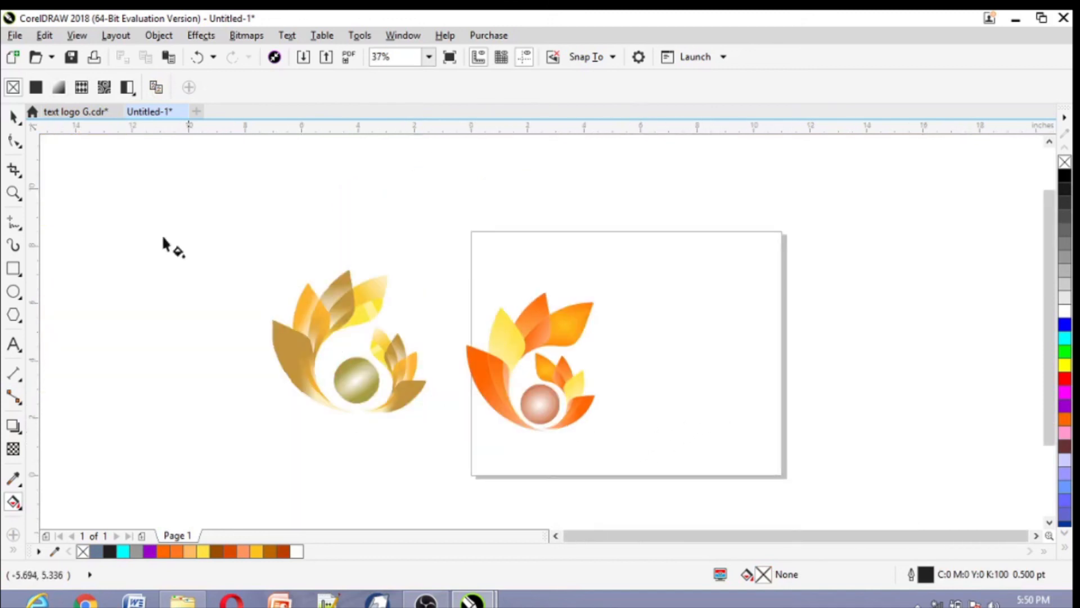
{"action": "left_click", "coordinate": [13, 116]}
{"action": "scroll", "coordinate": [436, 389], "scroll_direction": "up", "scroll_amount": 2}
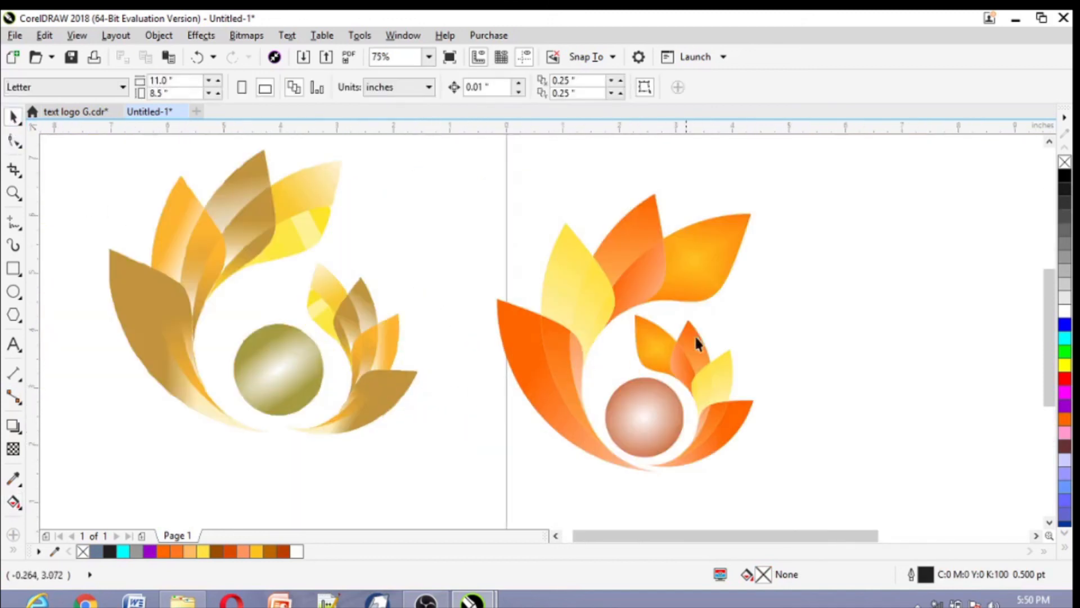
{"action": "left_click", "coordinate": [1049, 141]}
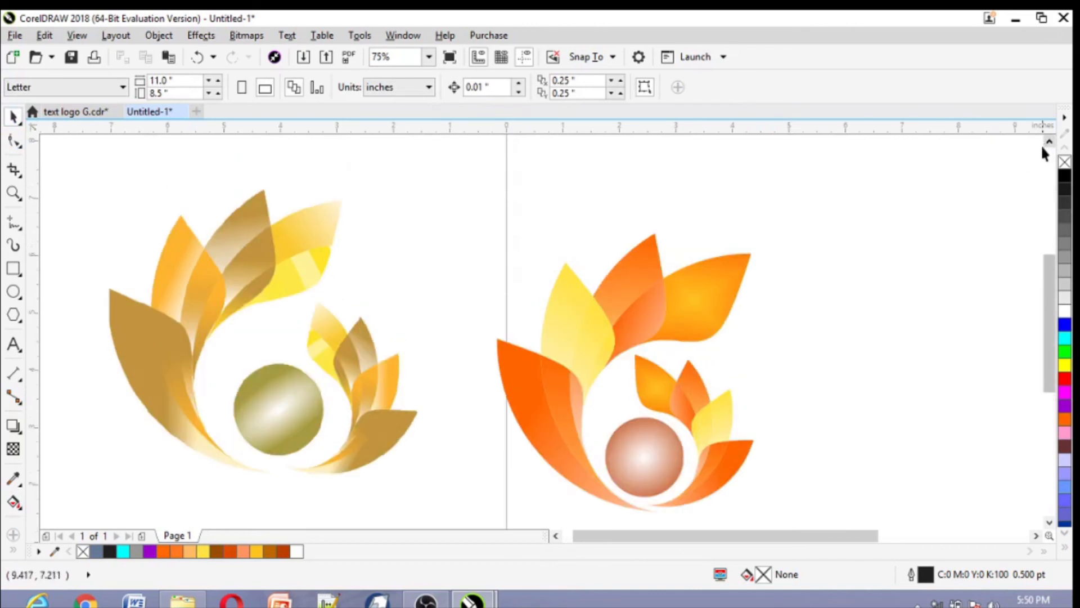
{"action": "left_click", "coordinate": [1049, 522]}
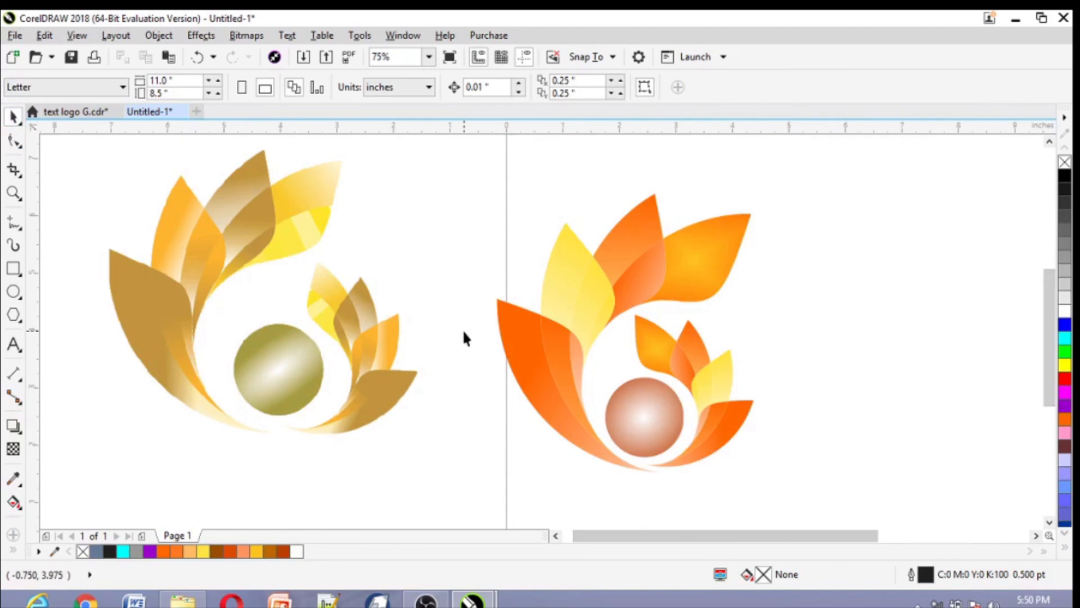